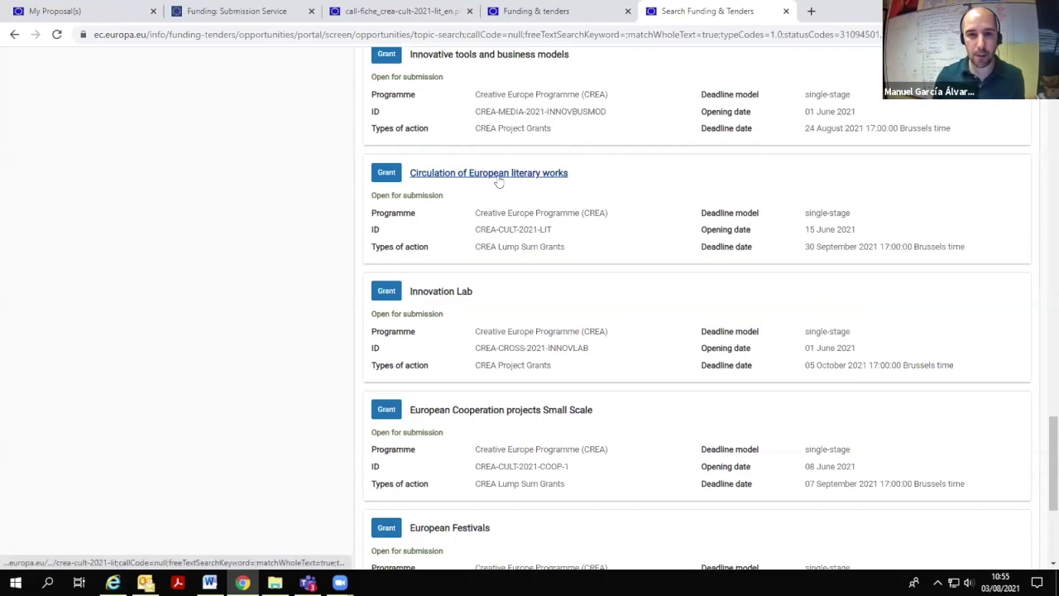
Open the Circulation of European literary works topic and expand its full conditions and documents section
click(499, 174)
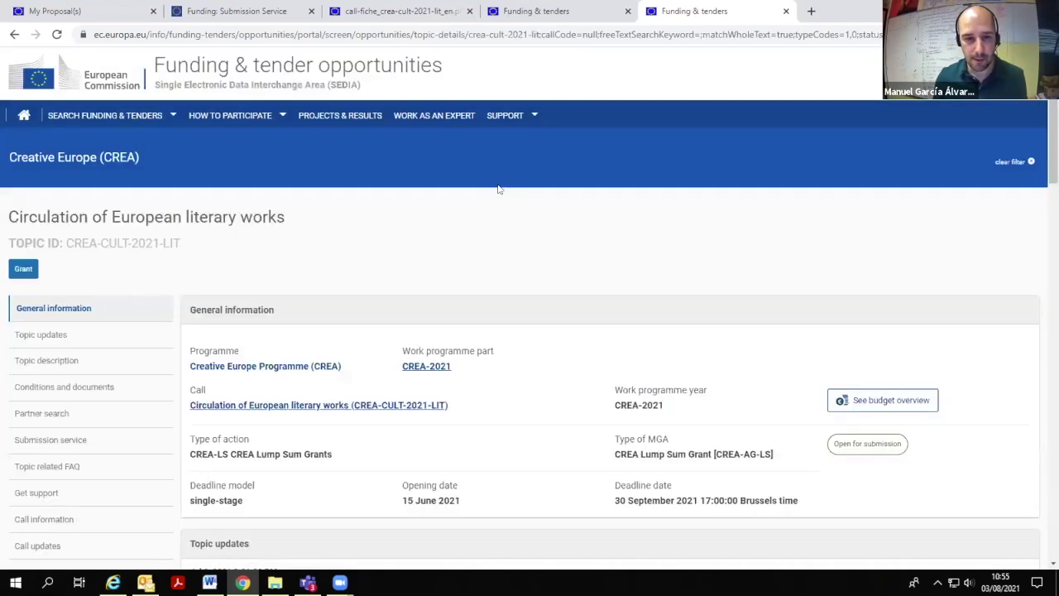
scroll(499, 189, down, 1)
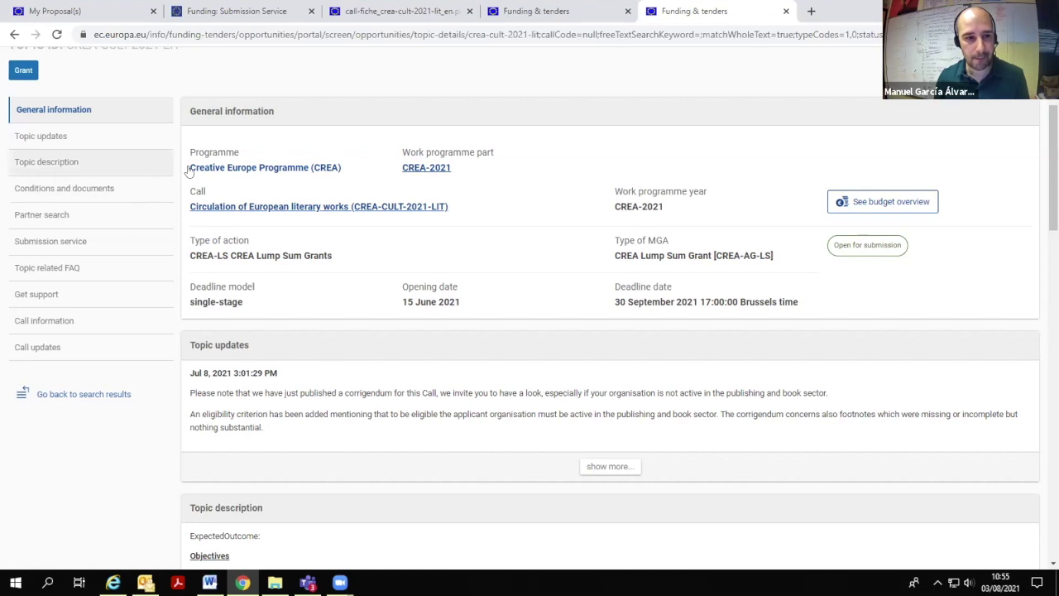
click(106, 188)
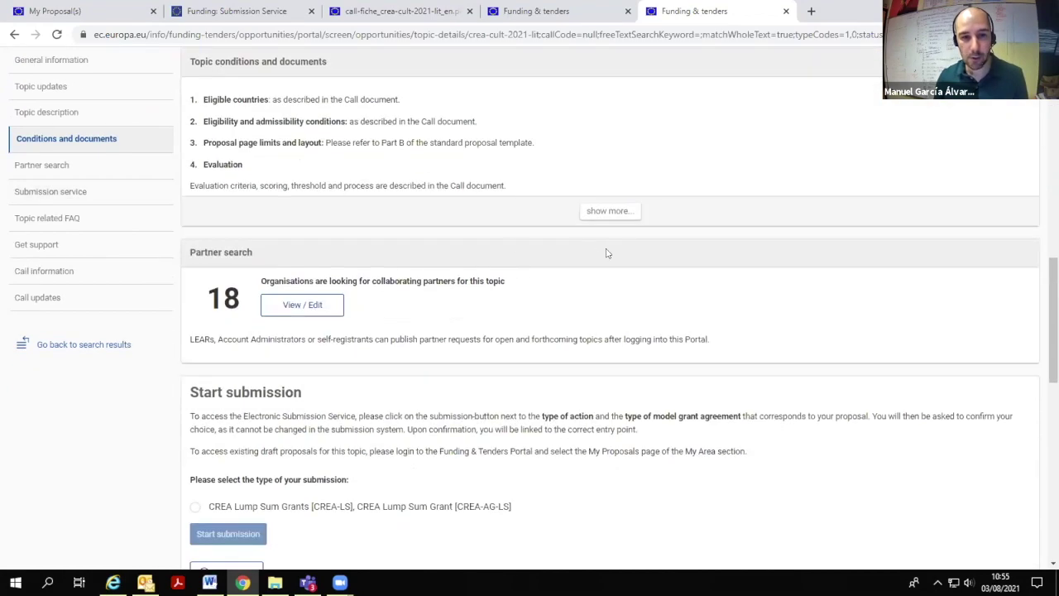
click(622, 212)
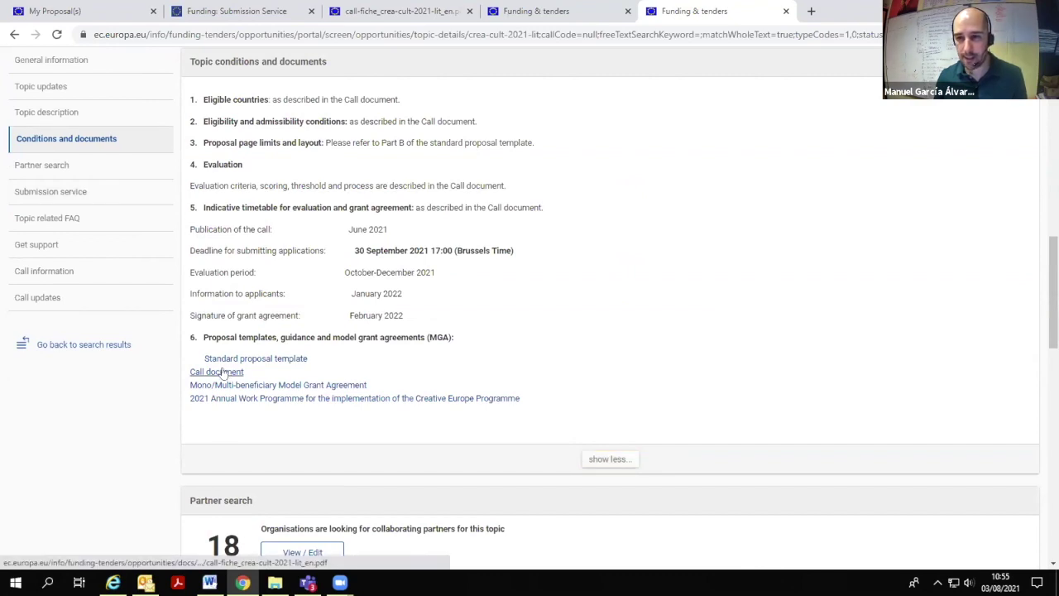
View the call document linked in the topic's conditions, and return to the topic page
click(223, 371)
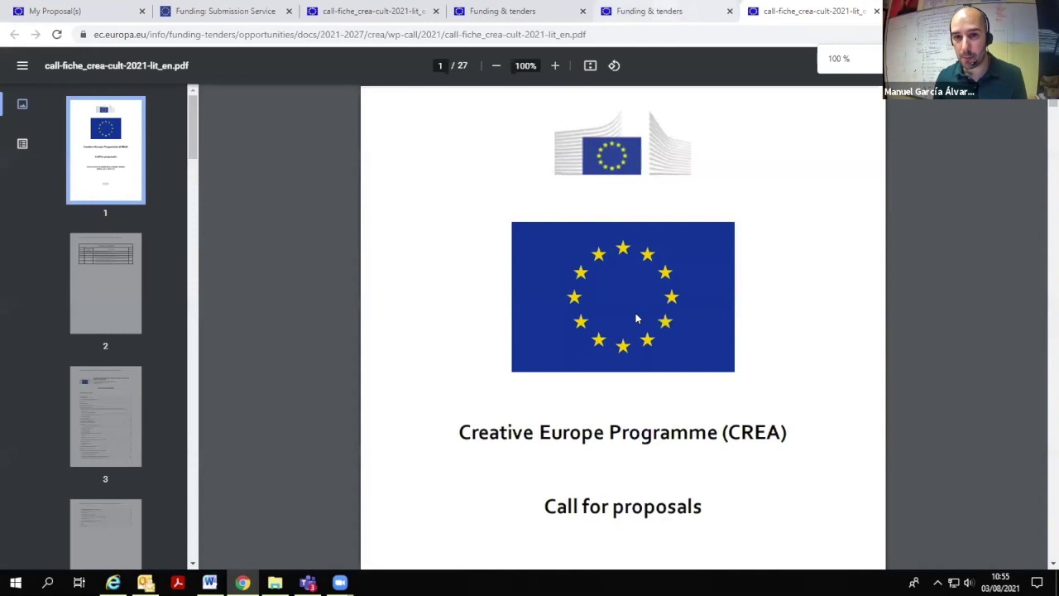
scroll(633, 314, down, 3)
scroll(636, 281, up, 3)
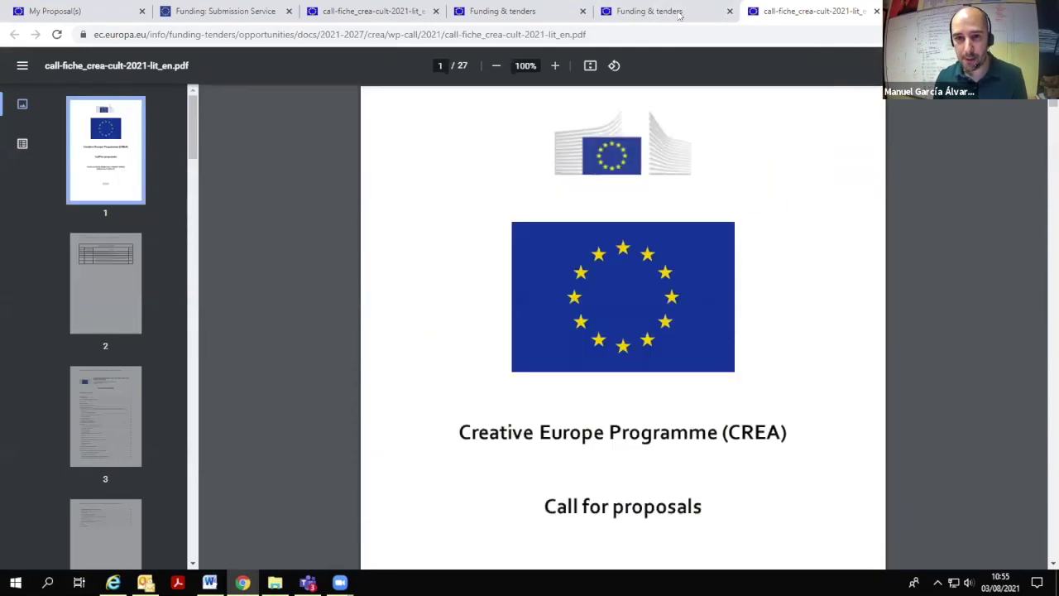
click(649, 11)
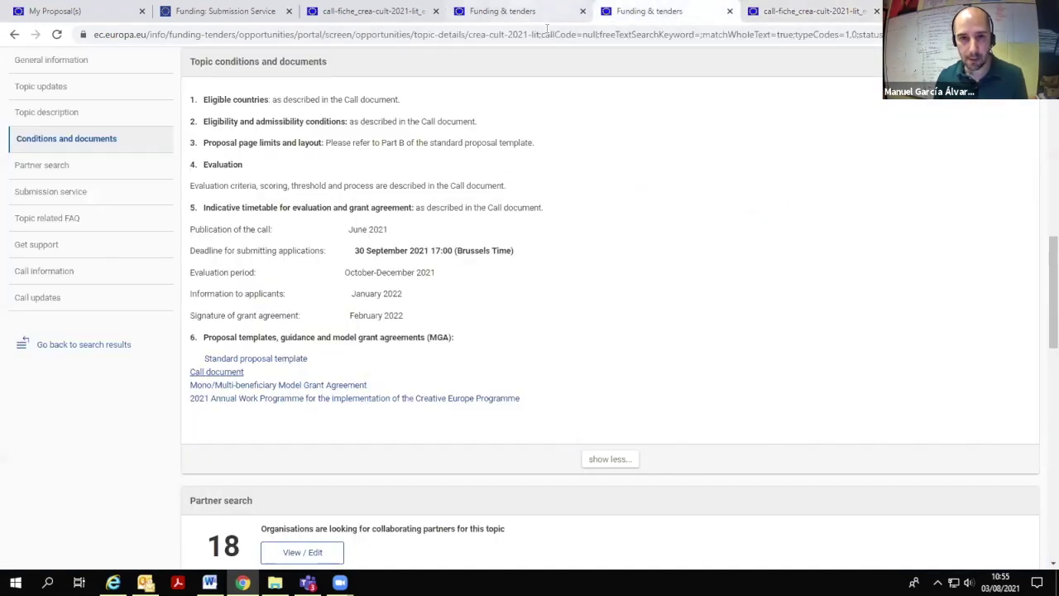
click(513, 10)
scroll(534, 276, down, 3)
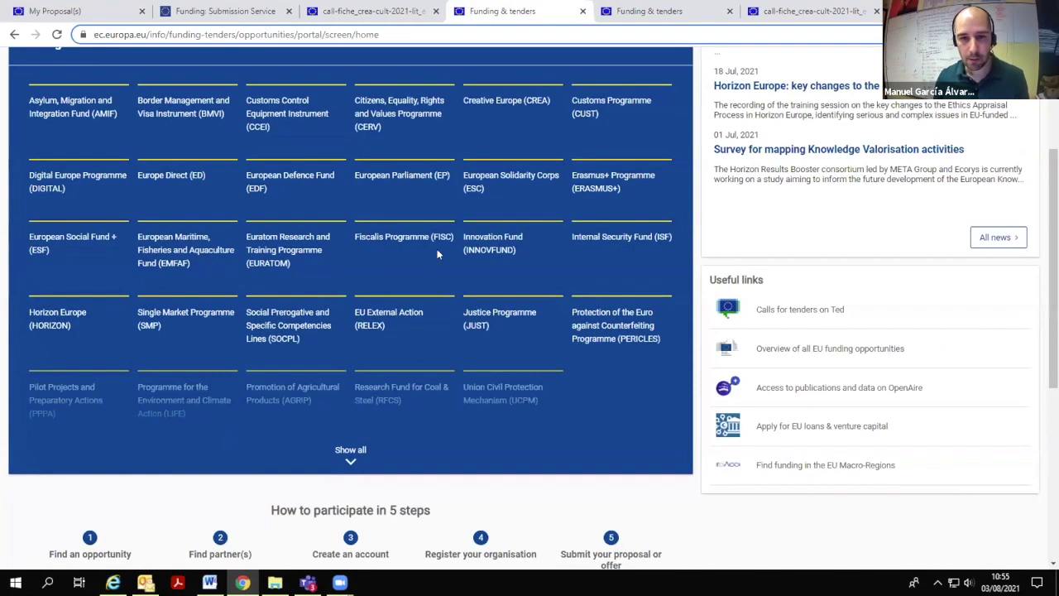
scroll(439, 252, up, 3)
click(645, 11)
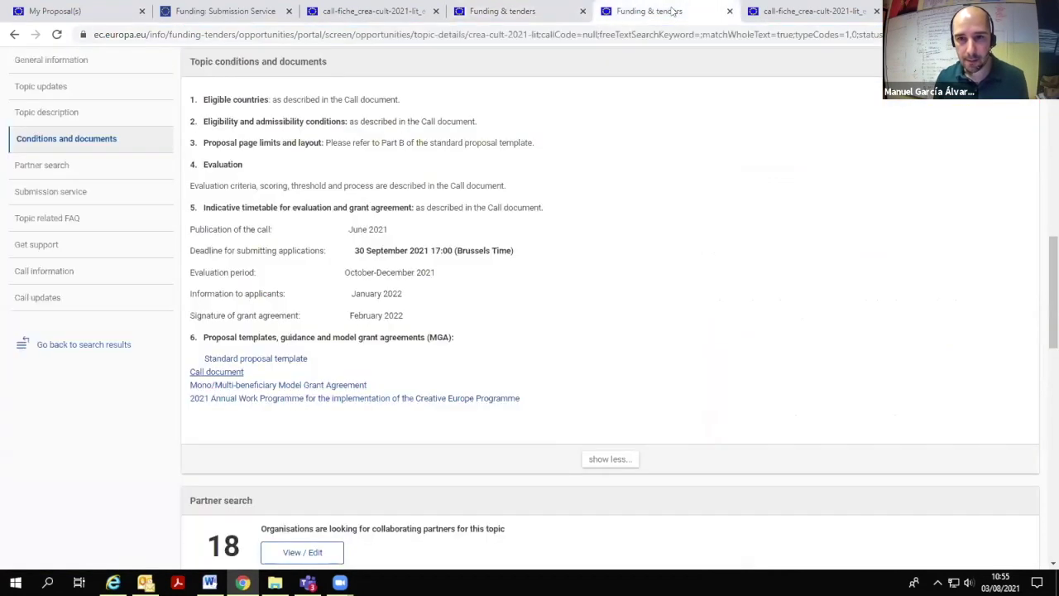
click(775, 11)
click(674, 13)
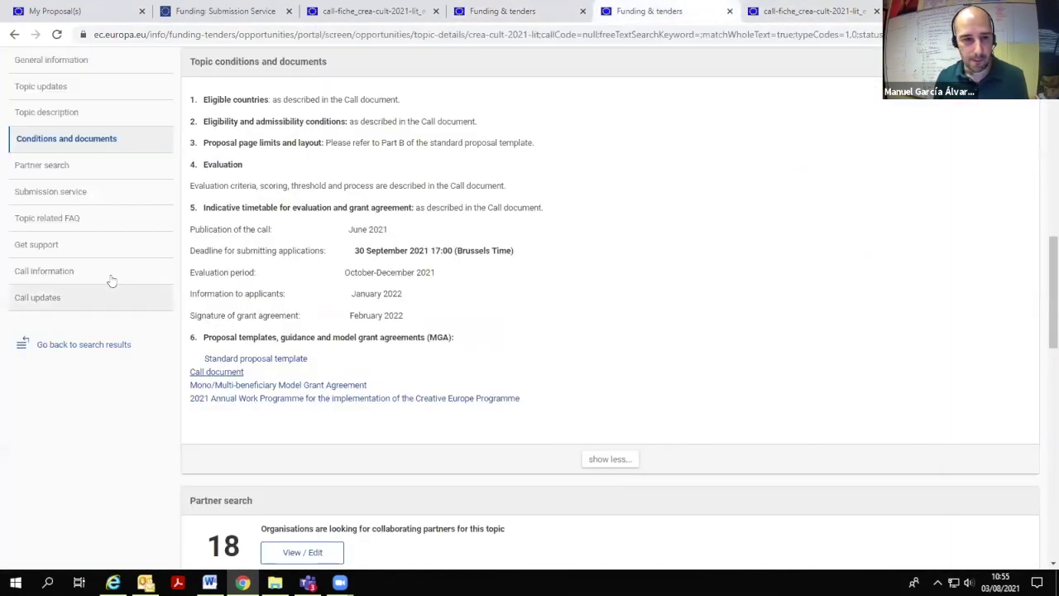
Start a submission of type CREA Lump Sum Grants [CREA-LS], CREA Lump Sum Grant [CREA-AG-LS] for this topic and confirm the choice
click(44, 170)
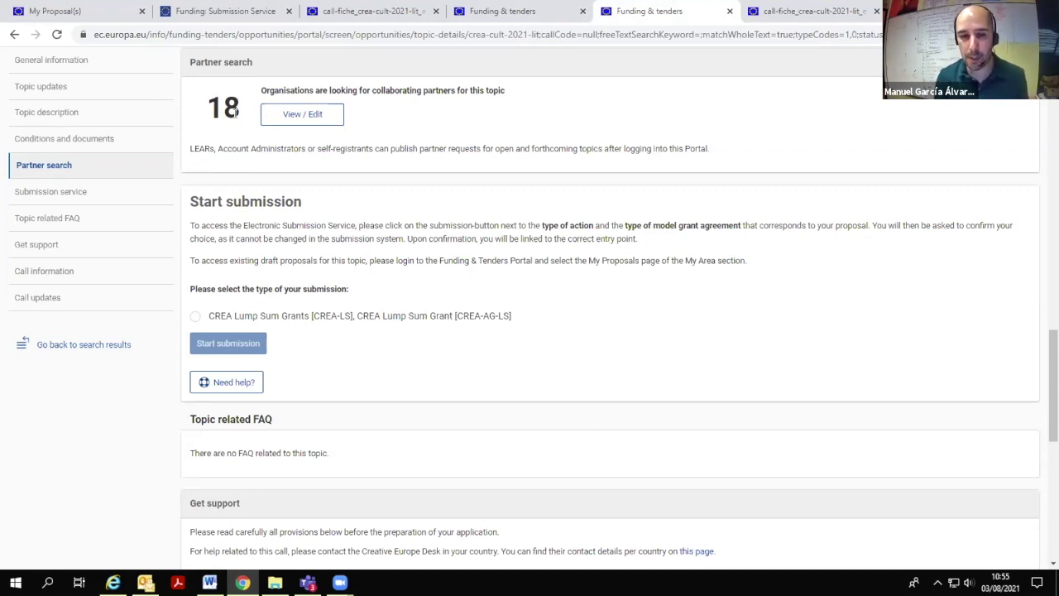
click(195, 317)
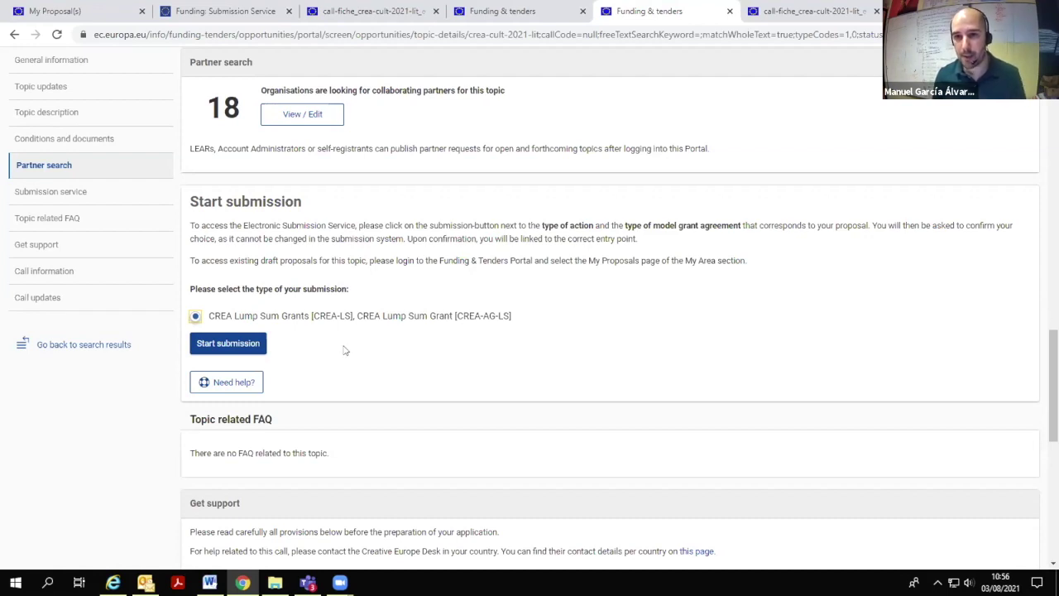
click(242, 347)
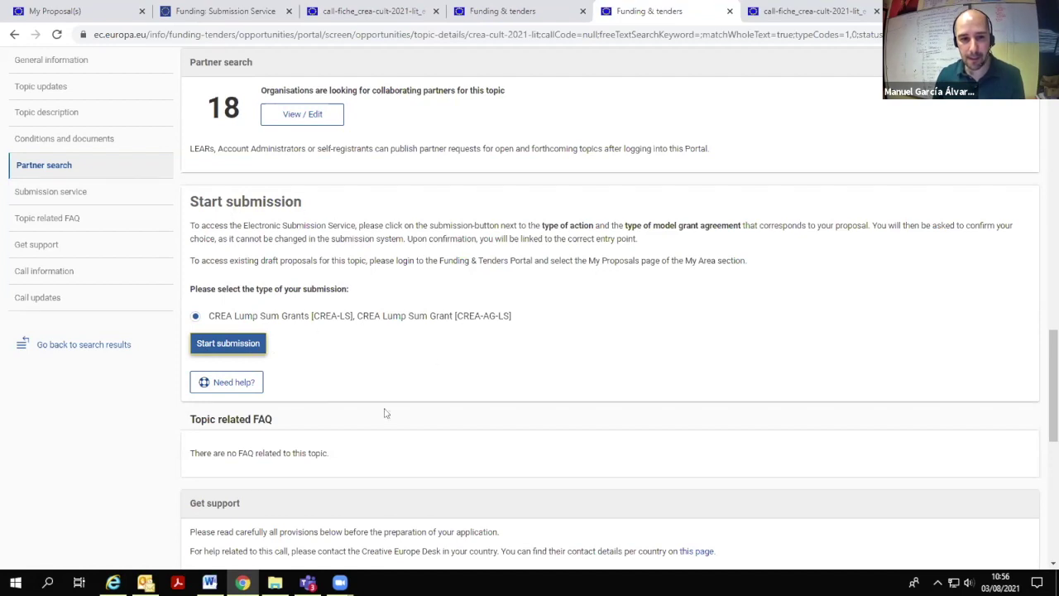
click(237, 346)
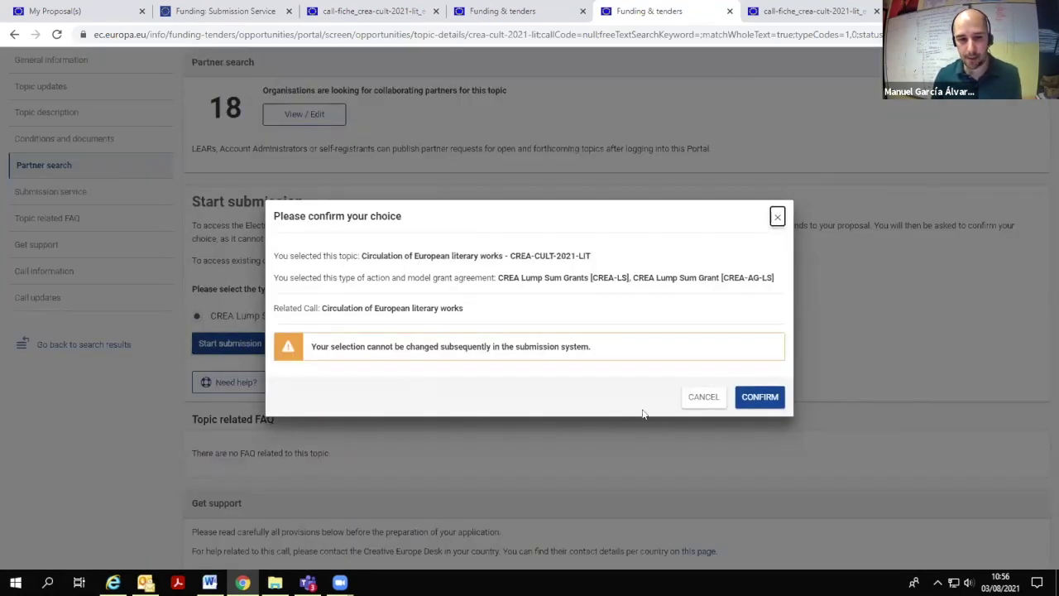
click(766, 399)
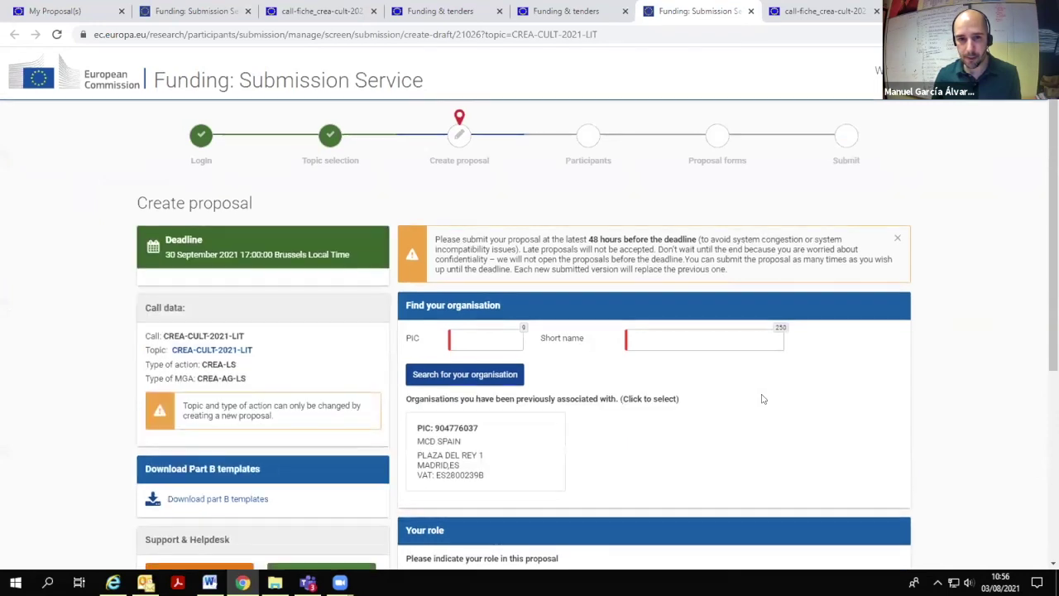
Select the previously associated organisation MCD SPAIN as the applicant for the proposal
scroll(762, 399, down, 3)
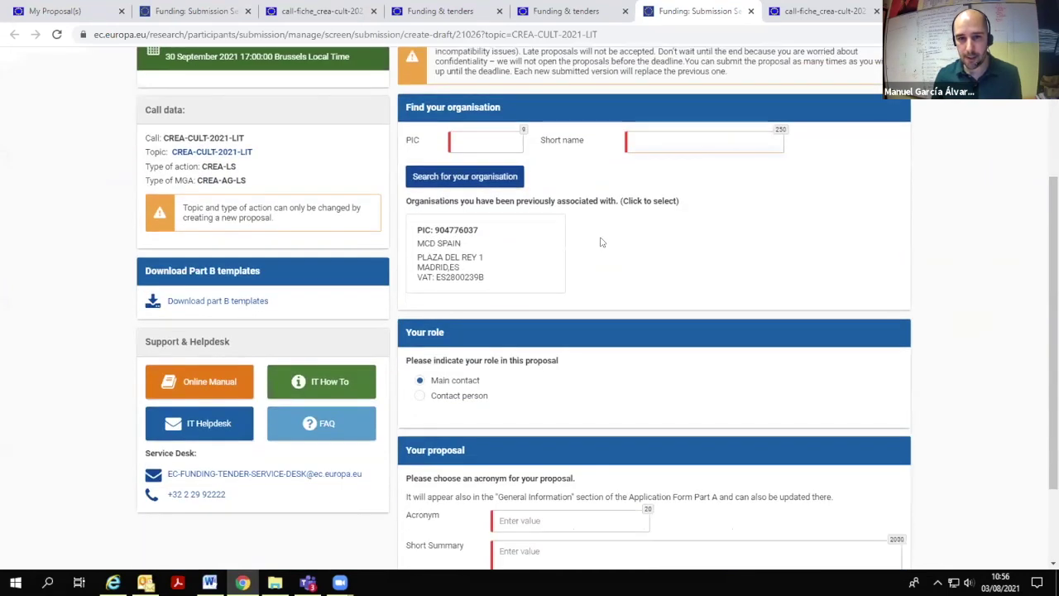
click(463, 239)
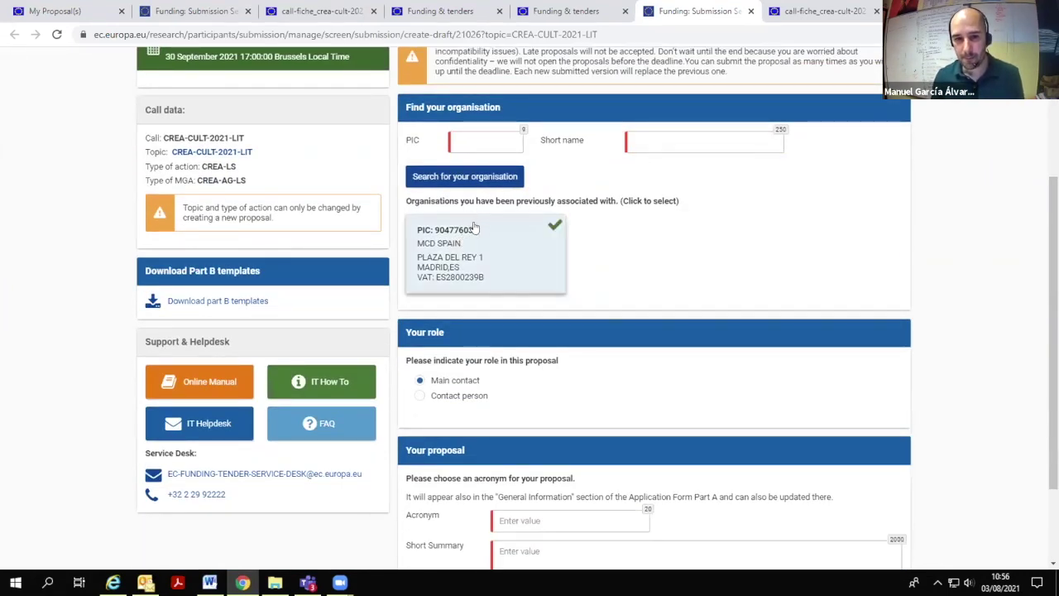
double_click(473, 229)
Enter the acronym "LIT" and the short summary "werwerwer" for the proposal
scroll(742, 331, down, 3)
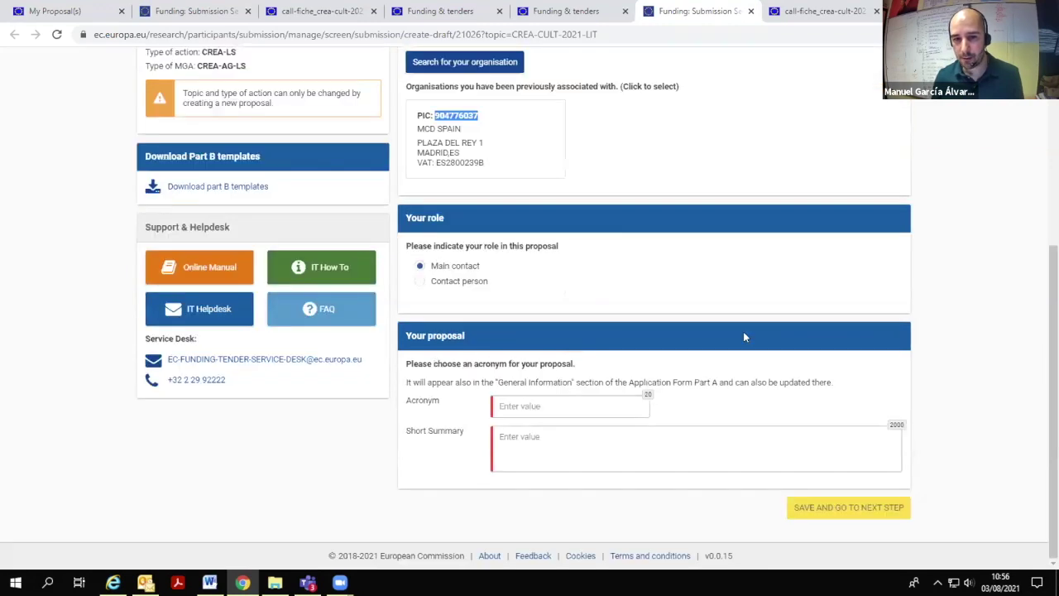
click(581, 401)
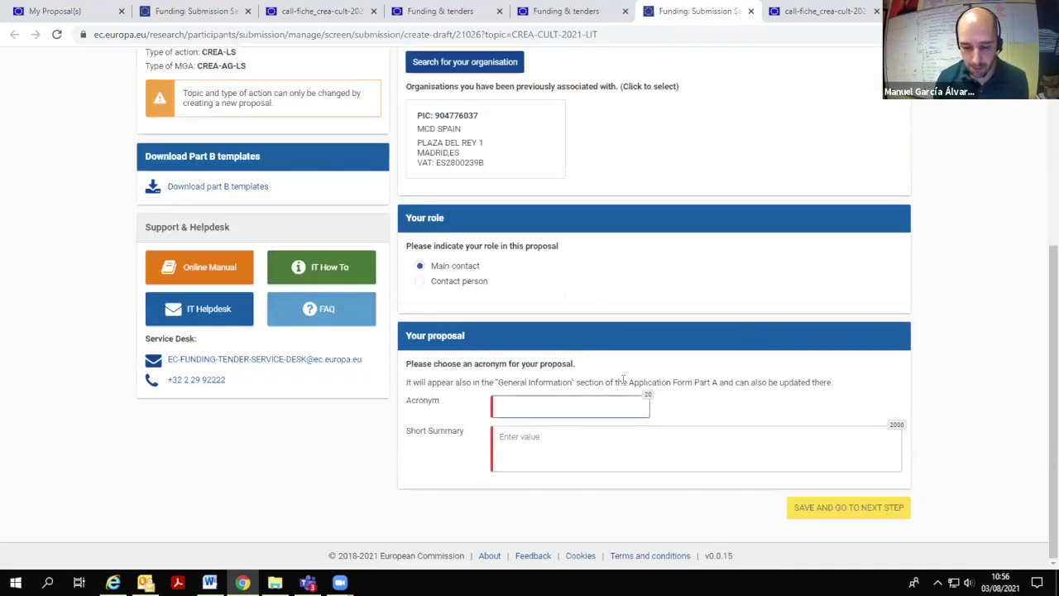
text(LIT)
click(626, 426)
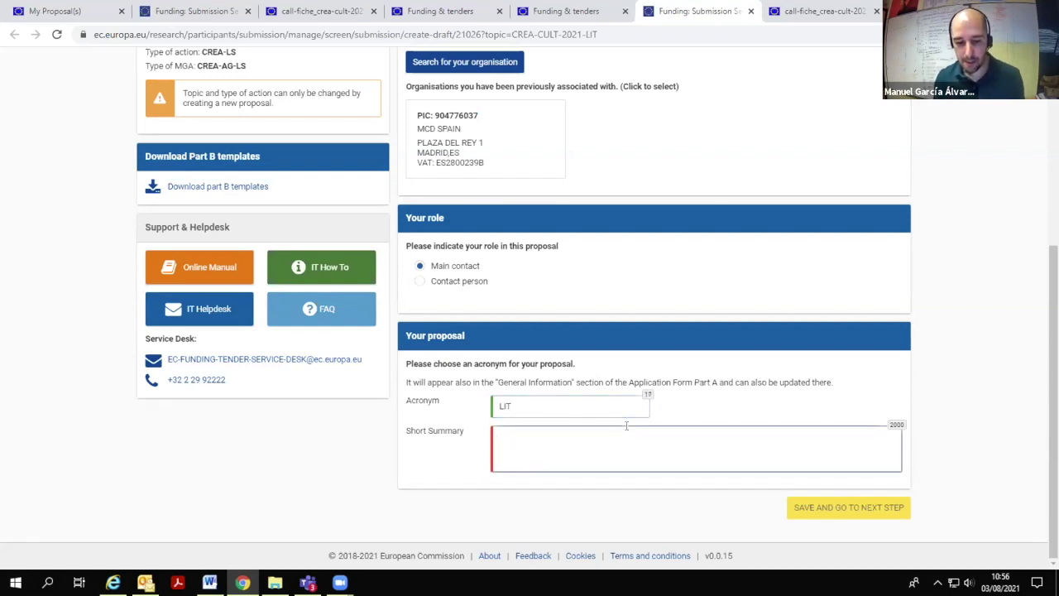
text(werwerwer)
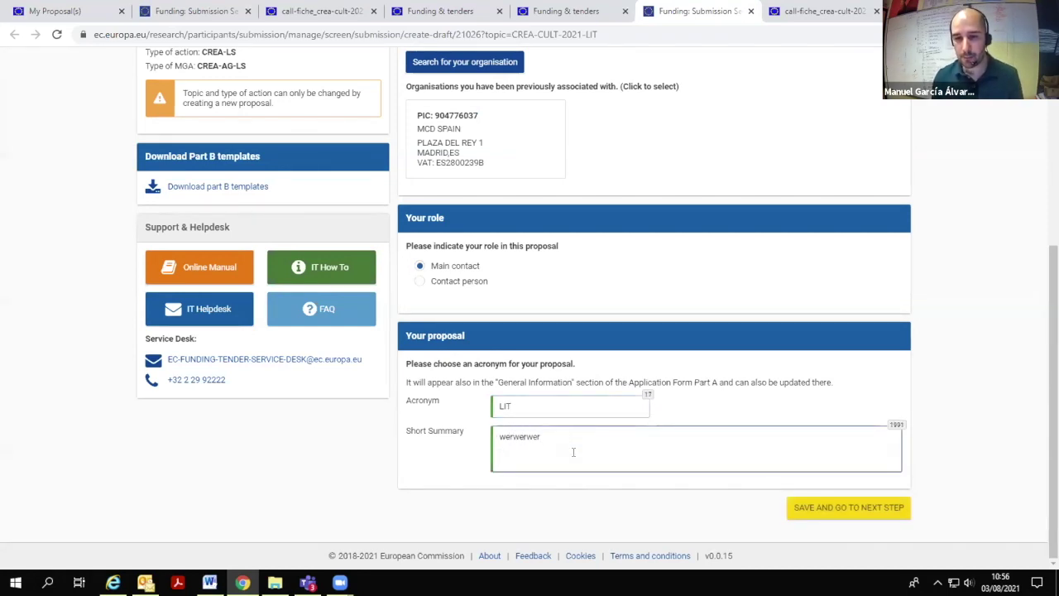
click(812, 509)
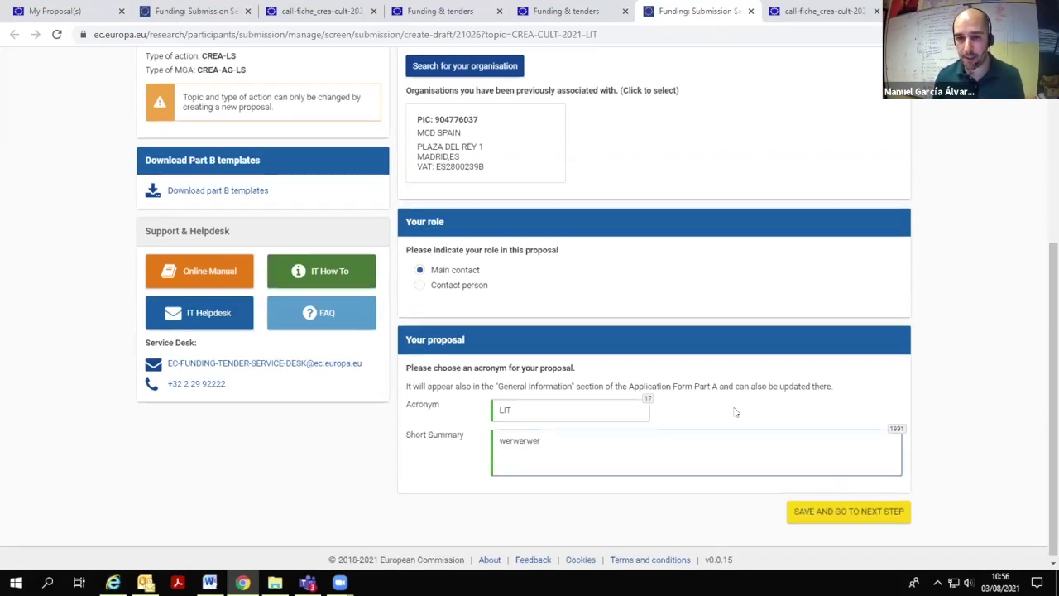
Examine the organisation details, Part B template download and support options on the Create proposal page
scroll(731, 412, down, 3)
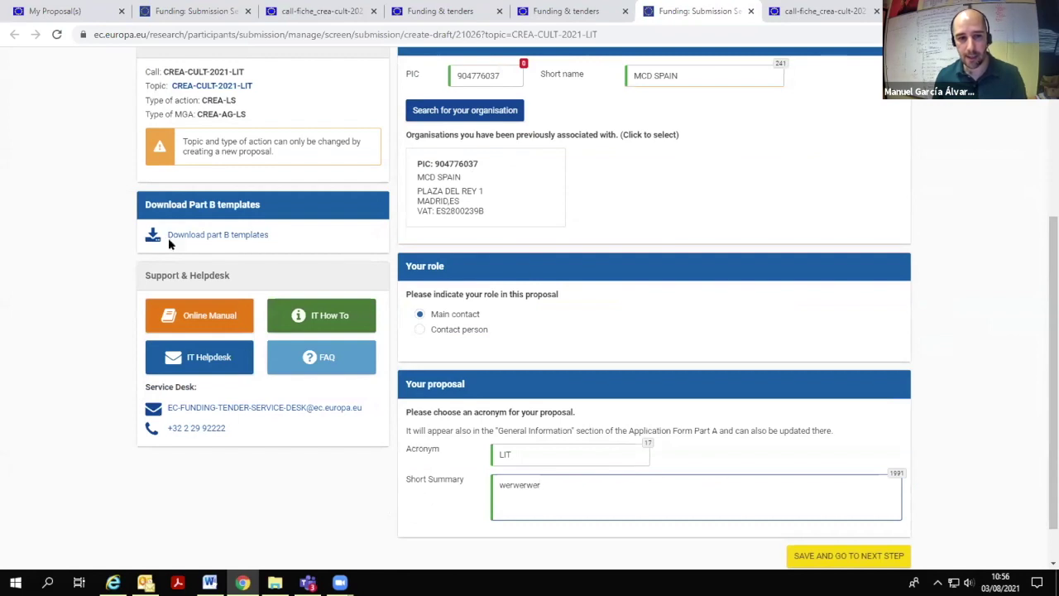
scroll(282, 258, up, 1)
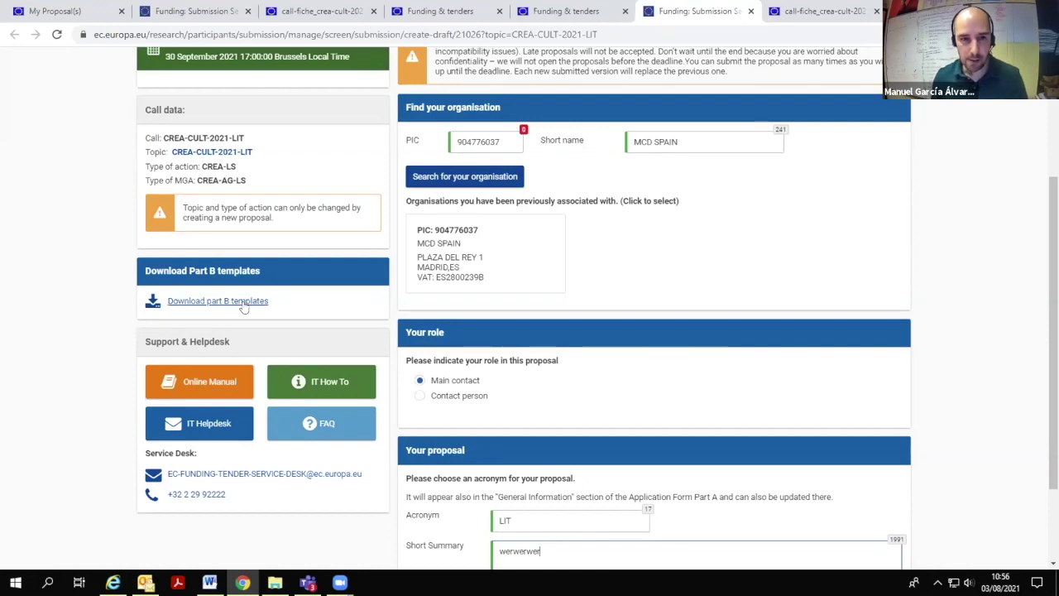
scroll(245, 306, up, 1)
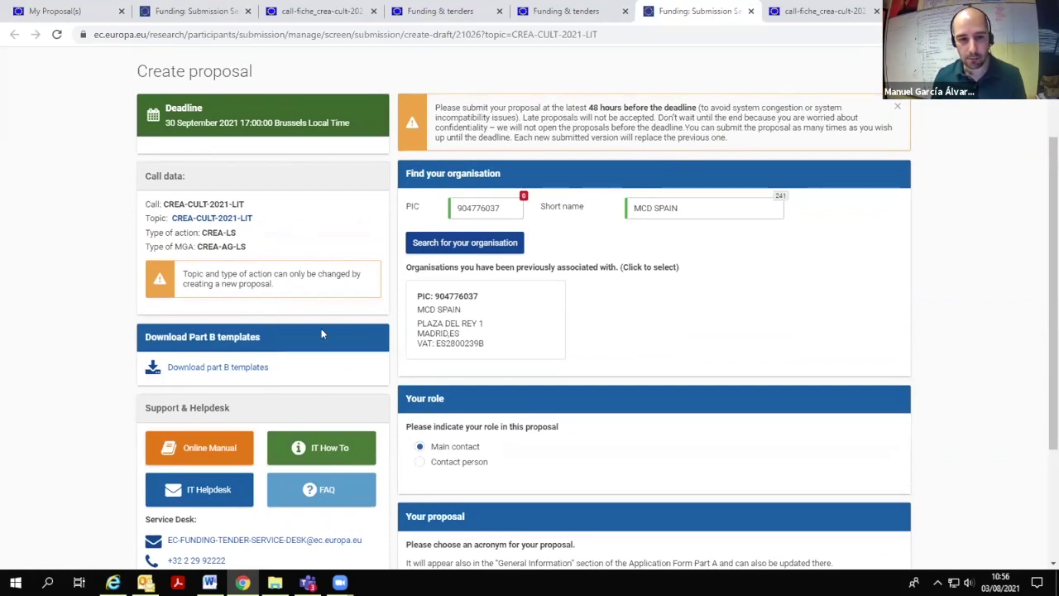
scroll(232, 298, down, 3)
scroll(244, 298, up, 2)
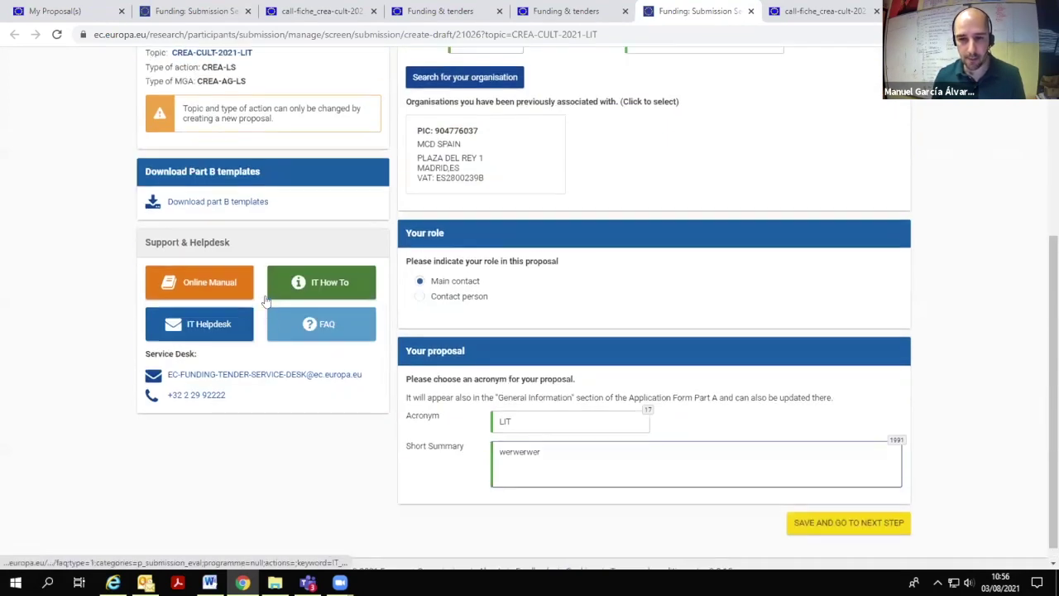
scroll(265, 300, down, 1)
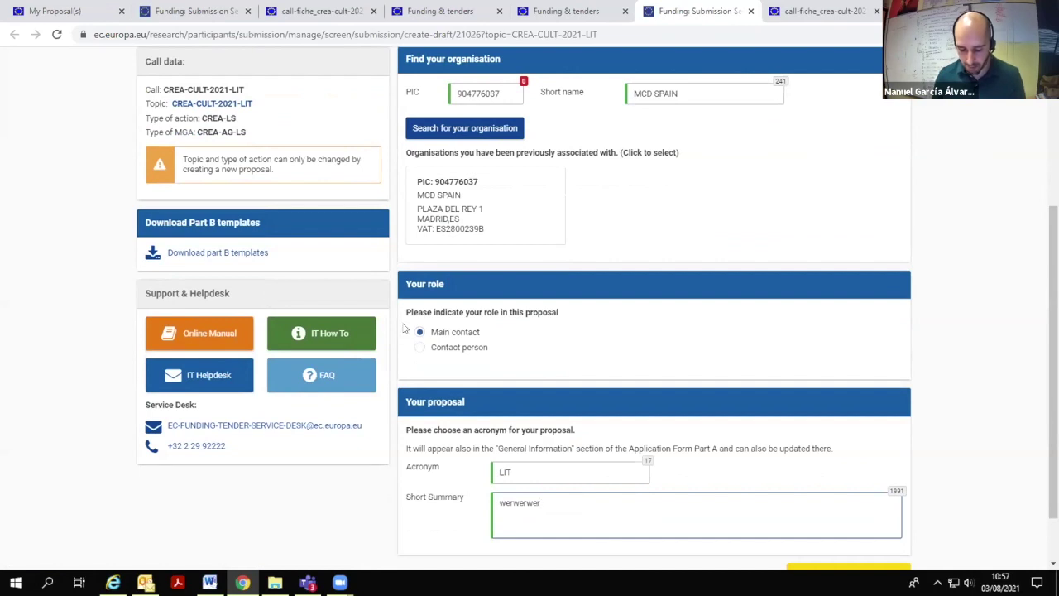
Save the draft proposal, accept the organisation notification and the submission terms, and continue with this proposal
scroll(534, 357, down, 1)
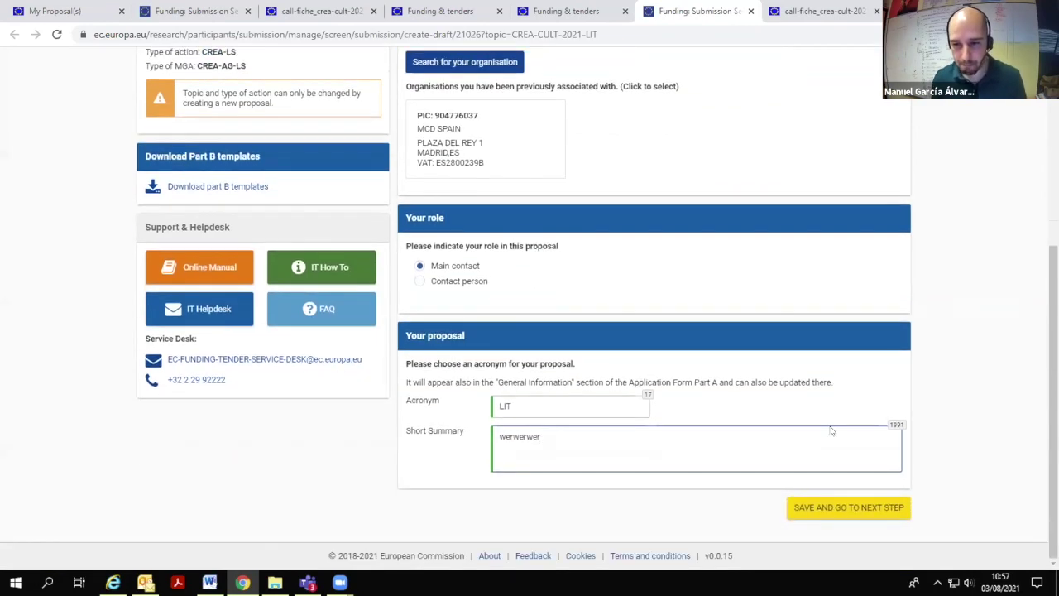
click(824, 508)
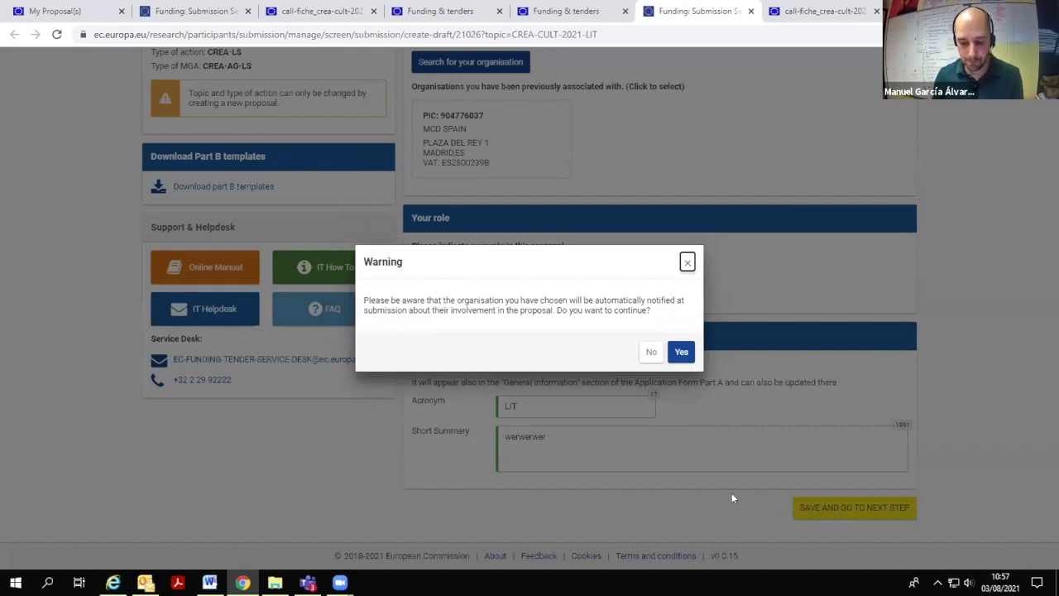
click(678, 354)
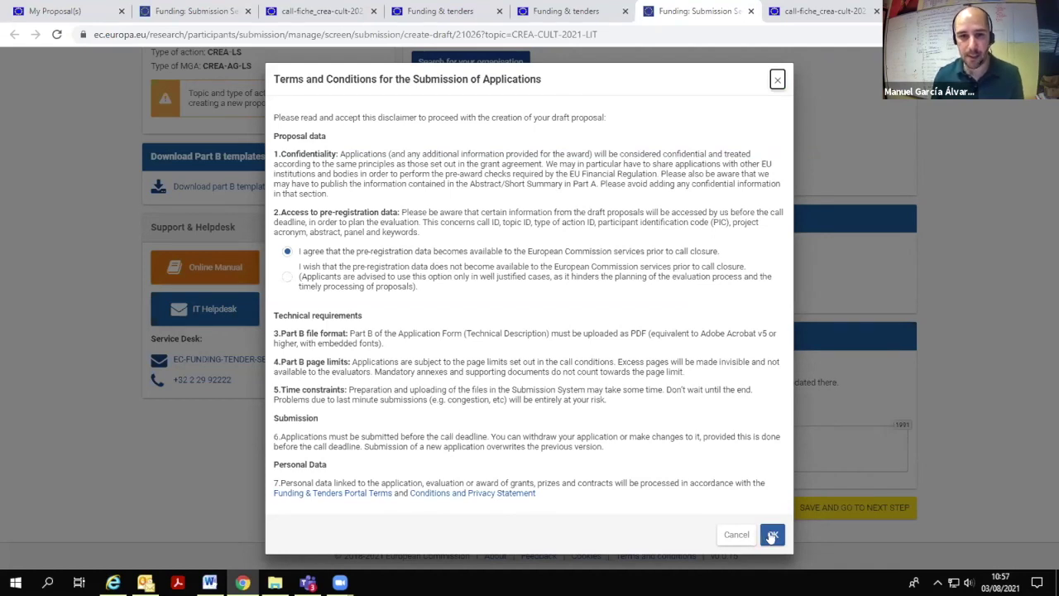
click(771, 536)
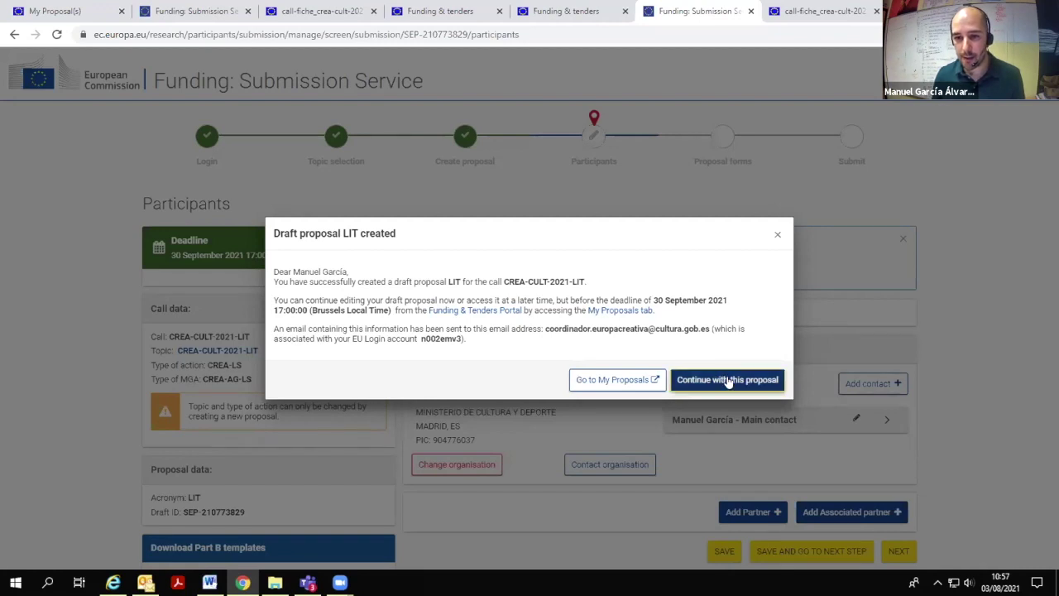
click(728, 381)
Examine the Participants page for the coordinator's details, contacts and the options for adding partners and associated partners
scroll(669, 286, down, 3)
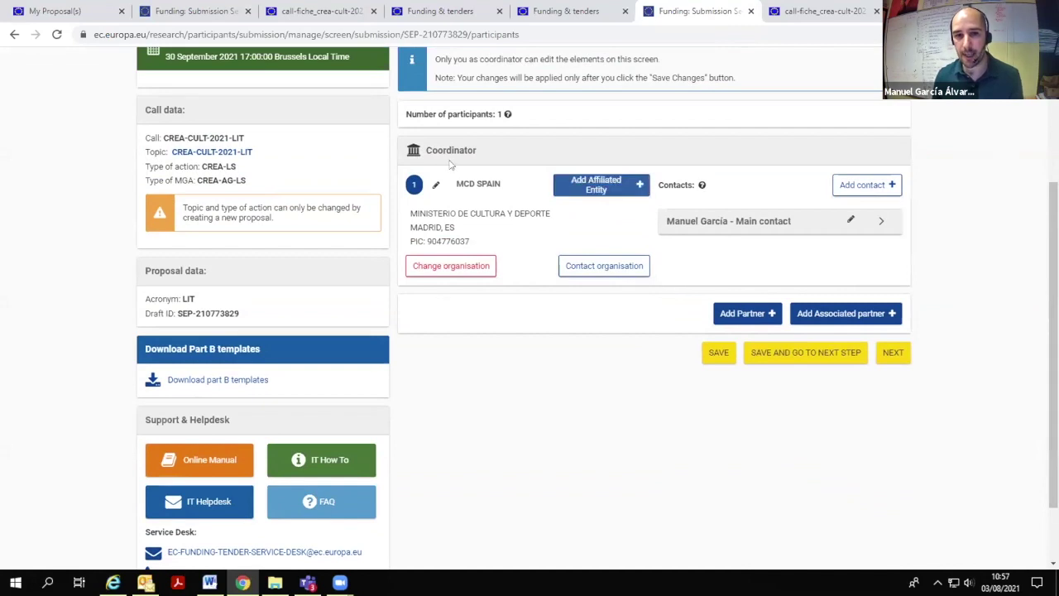
scroll(634, 248, up, 2)
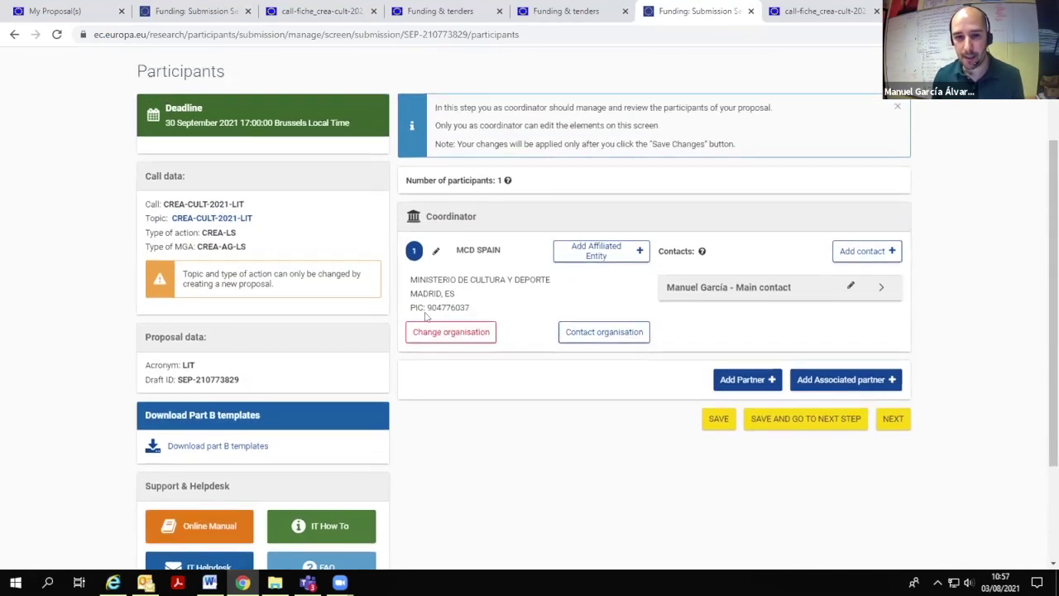
scroll(554, 308, down, 3)
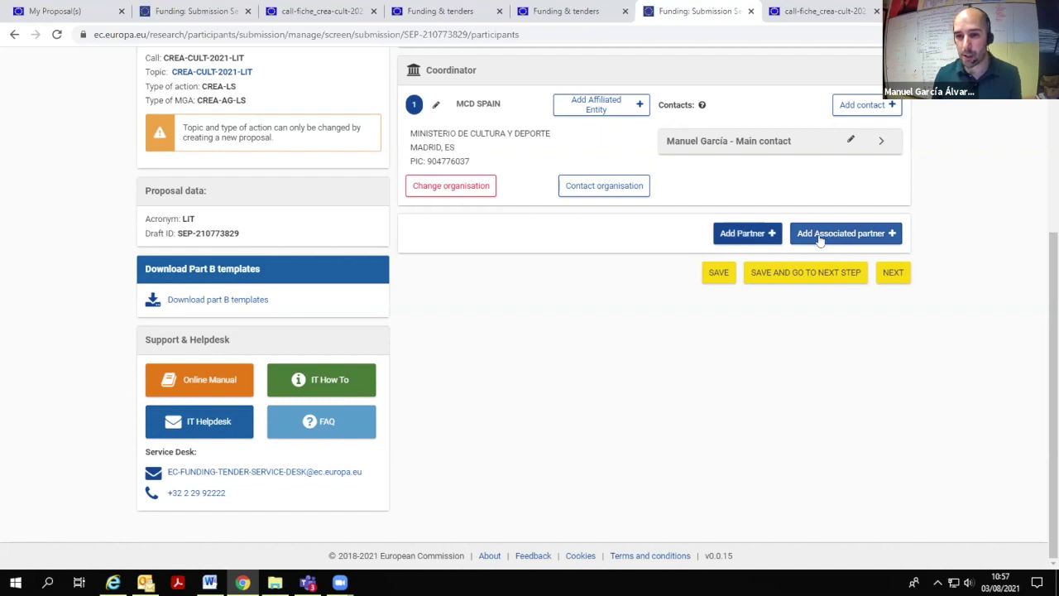
scroll(805, 255, up, 2)
scroll(805, 255, up, 2)
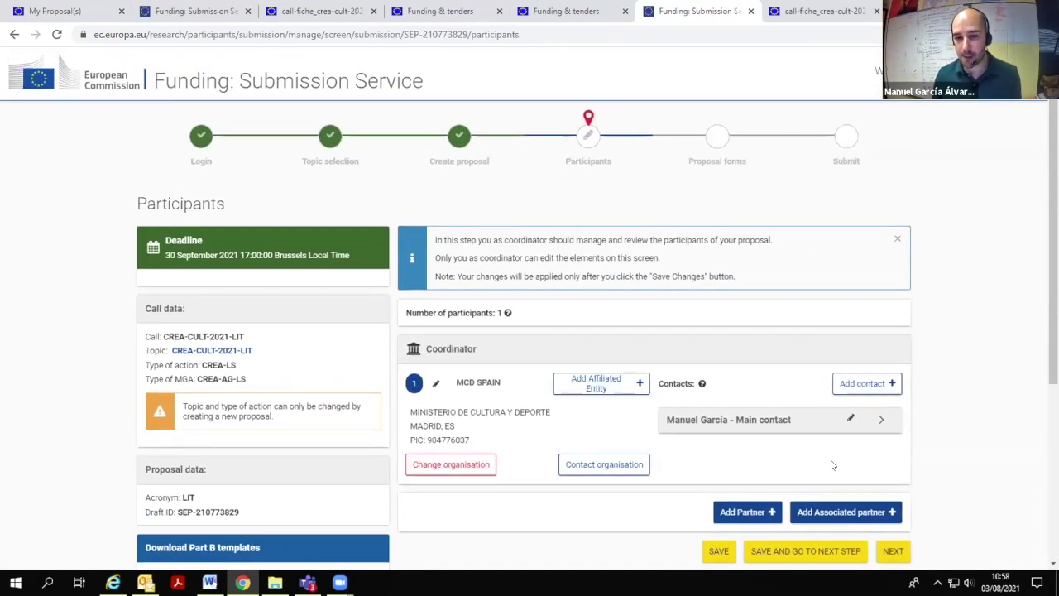
Save the participants and continue to the Proposal forms step
scroll(752, 430, down, 1)
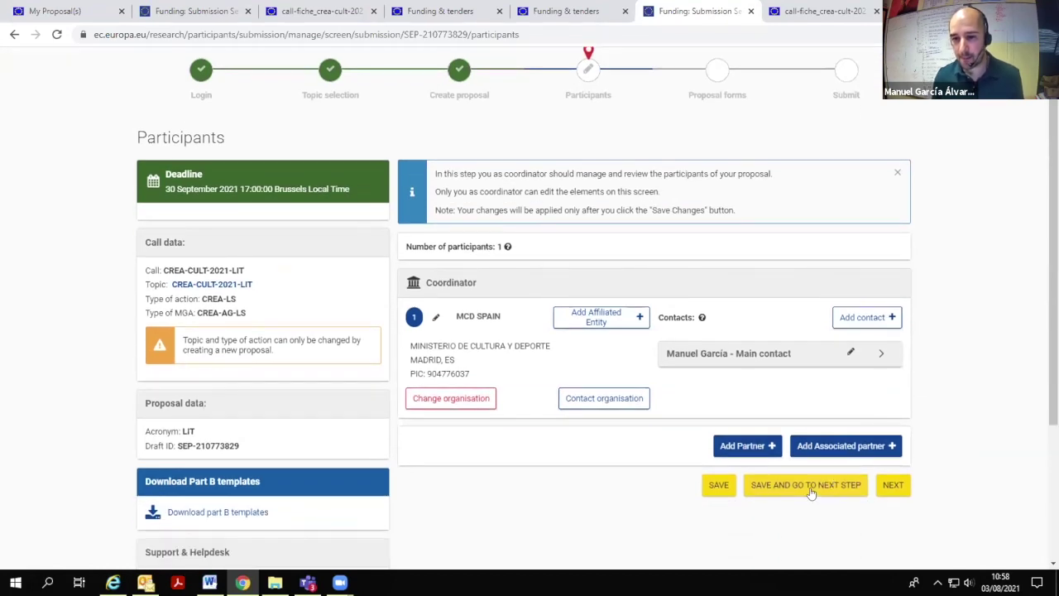
click(810, 486)
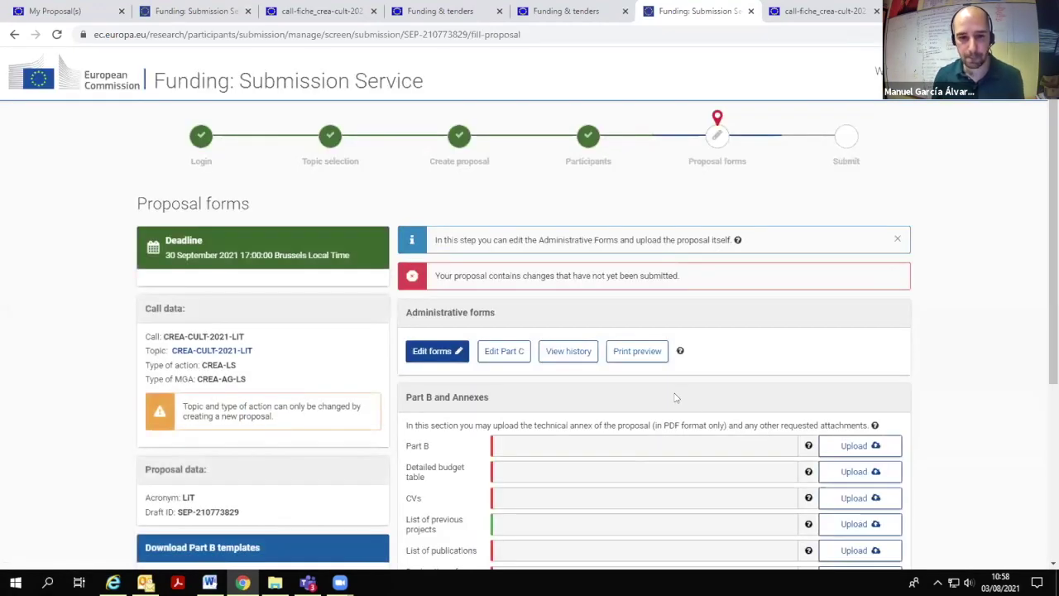
Download the Part B templates archive, view the files it contains, and return to the proposal page
scroll(675, 391, down, 2)
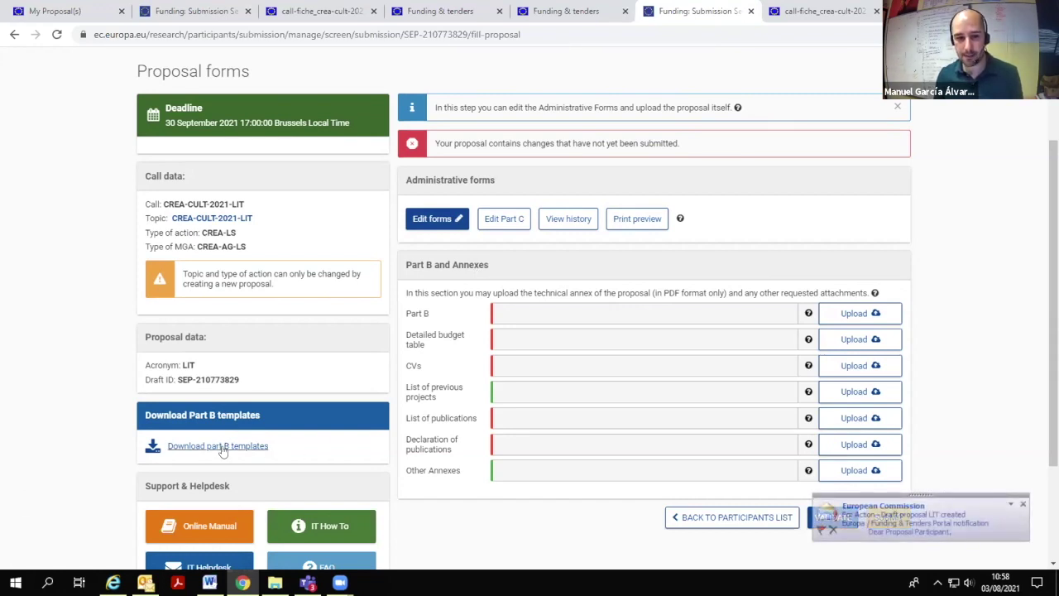
click(222, 447)
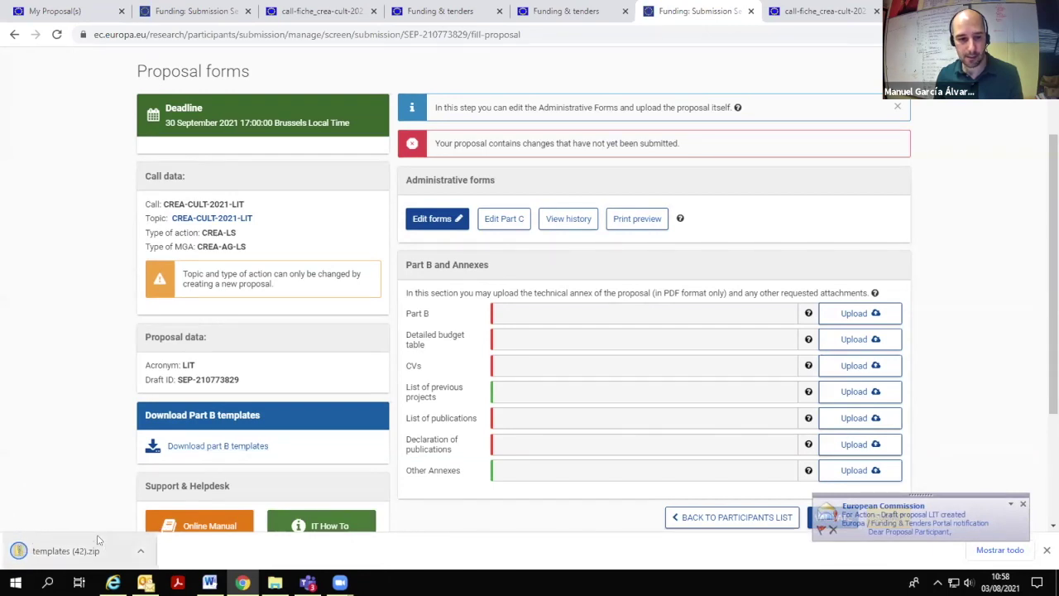
click(68, 548)
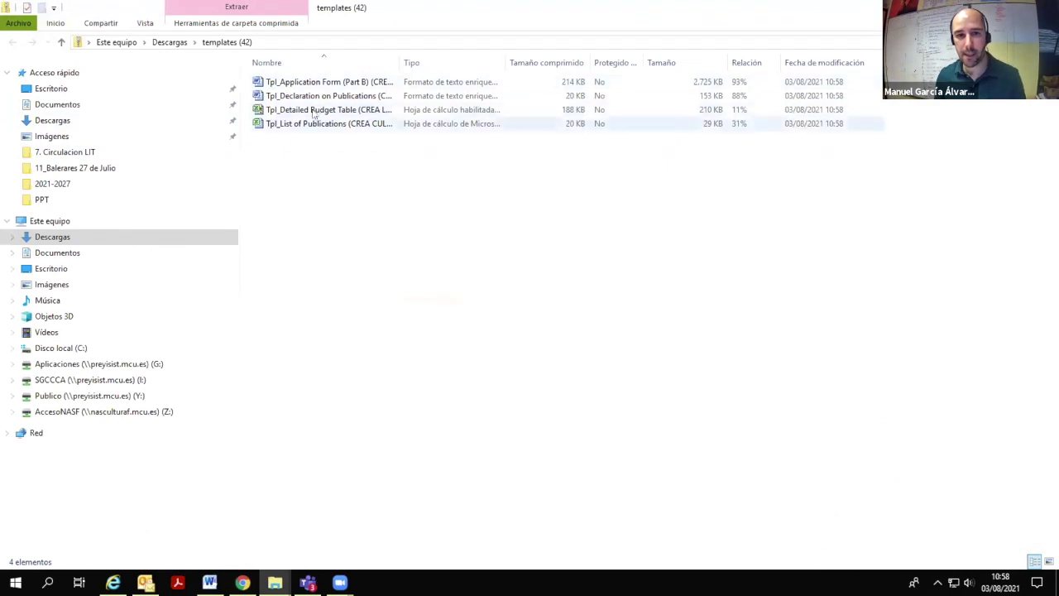
key(alt+Tab)
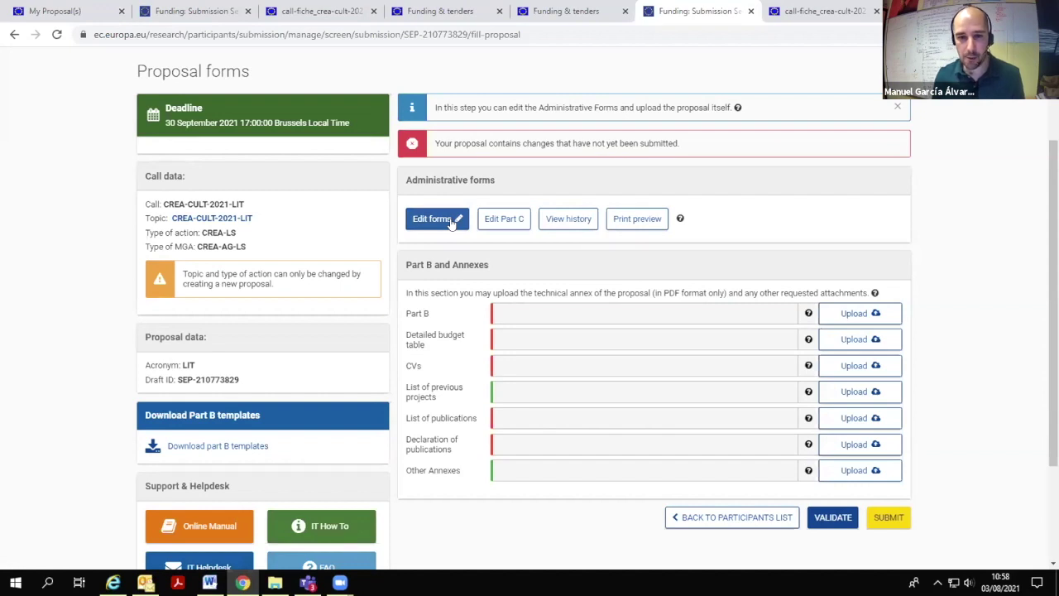
Start editing the administrative forms, signing in to EU Login again with the pre-filled password, and go to the table of contents
click(450, 221)
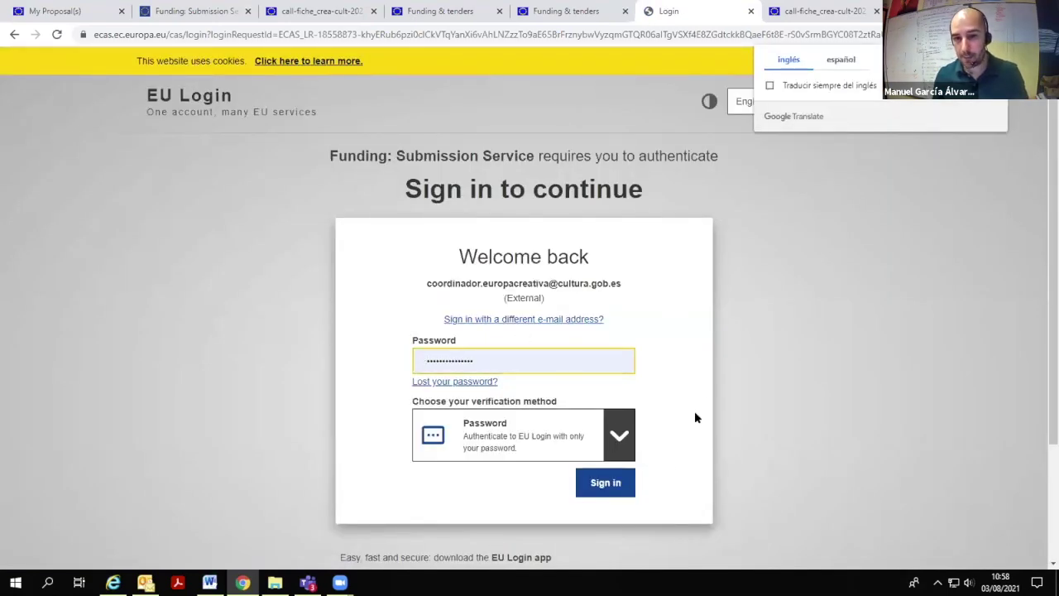
click(610, 486)
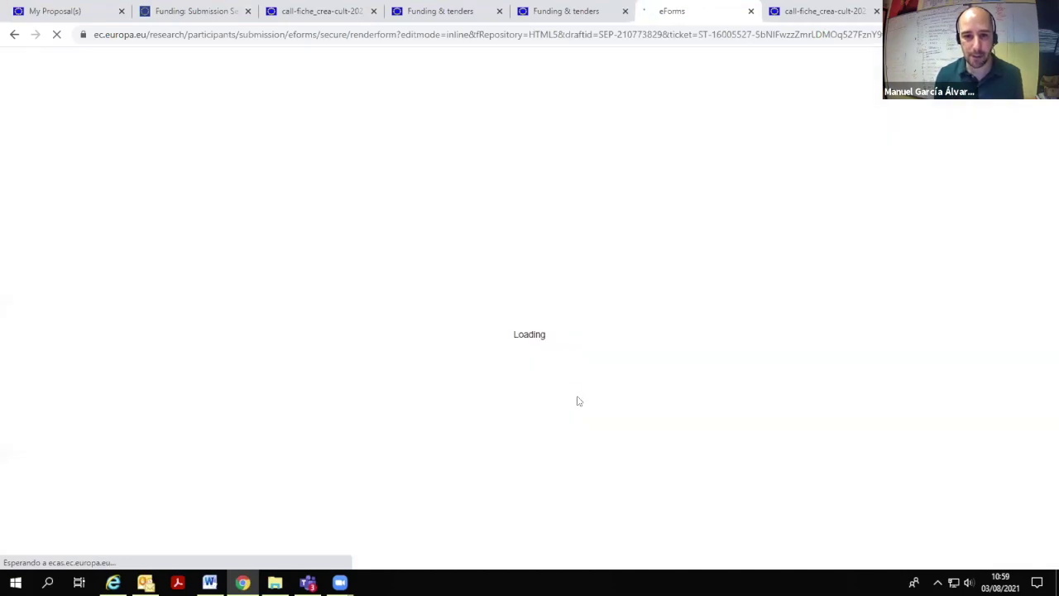
scroll(581, 356, down, 3)
scroll(581, 355, down, 2)
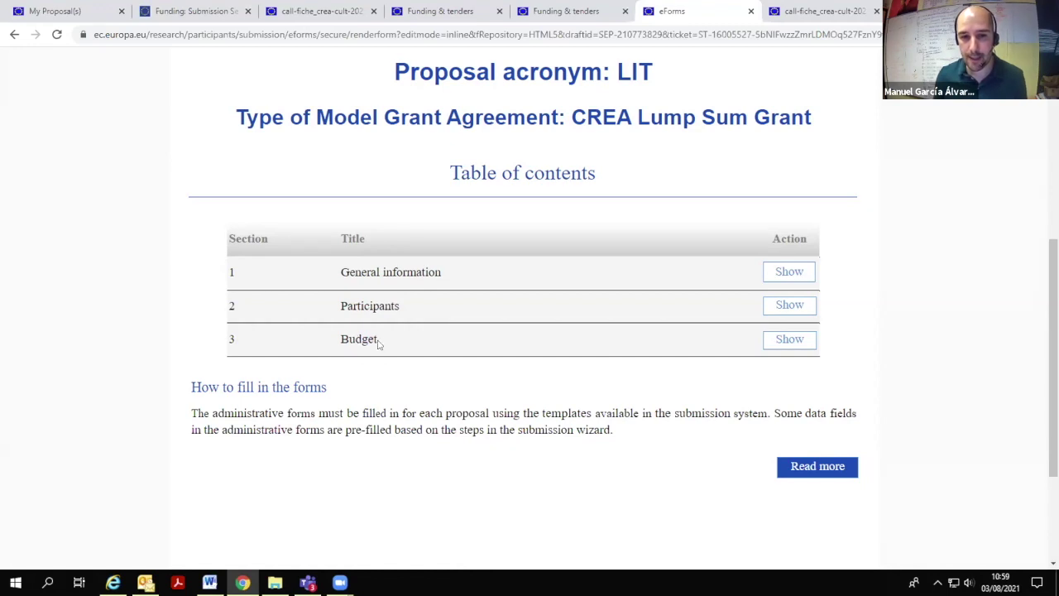
Open the General information section and examine its language, title, duration, keyword and priorities fields
click(791, 282)
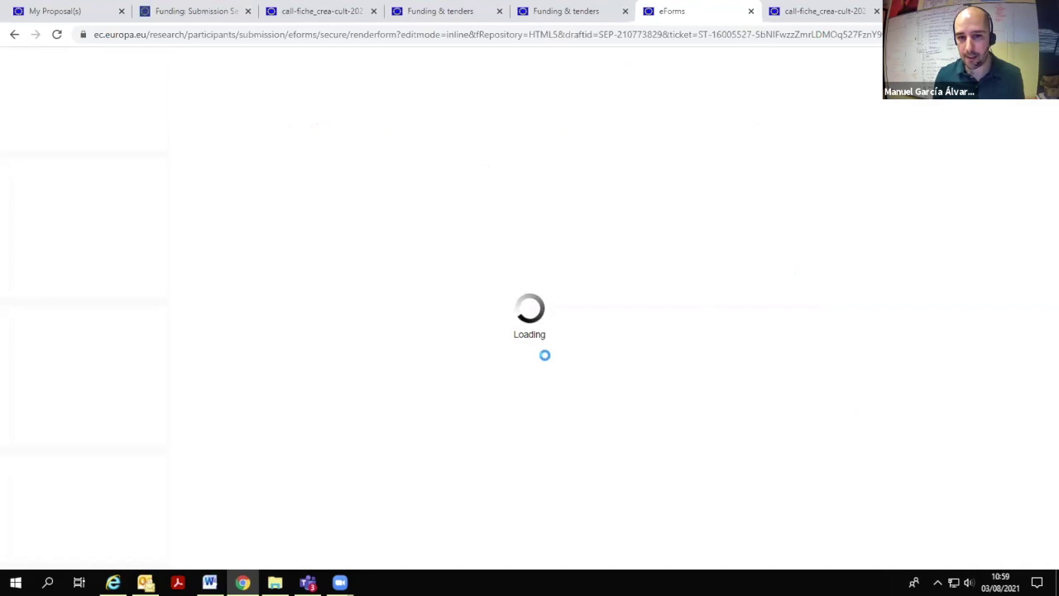
scroll(546, 356, down, 2)
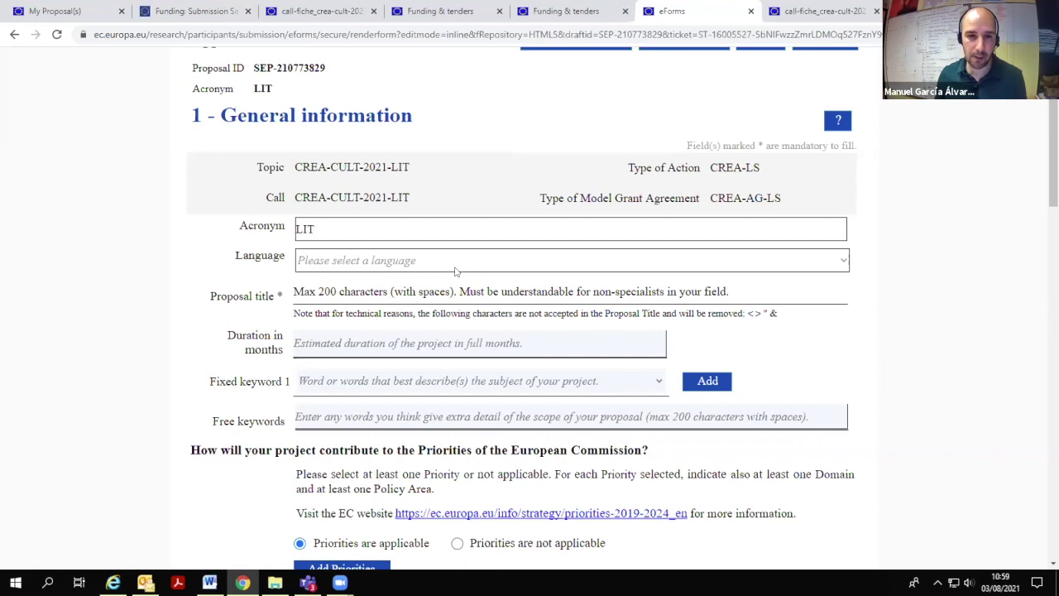
scroll(454, 271, down, 1)
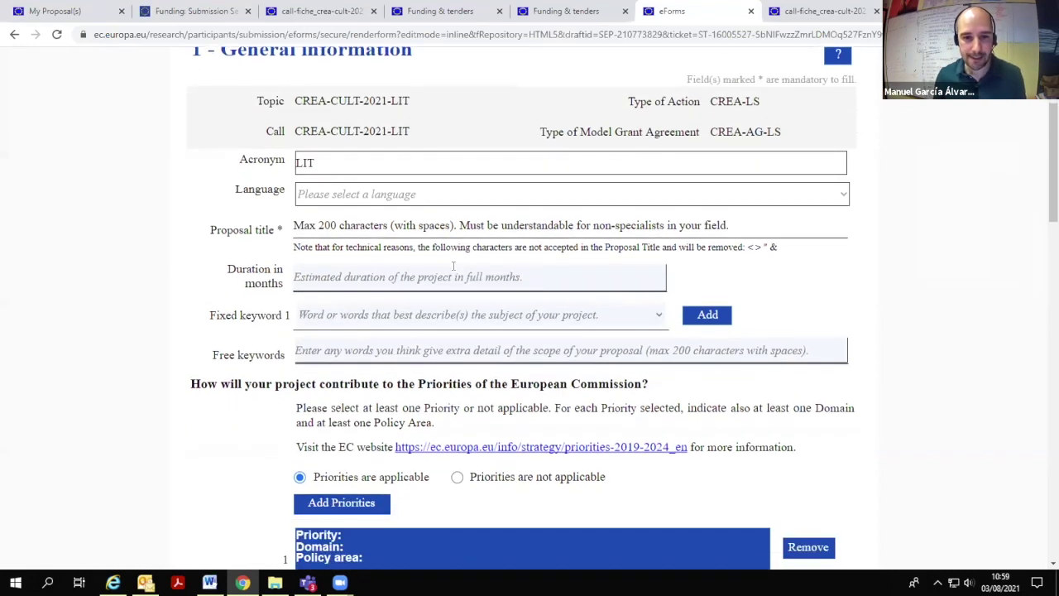
scroll(452, 264, down, 1)
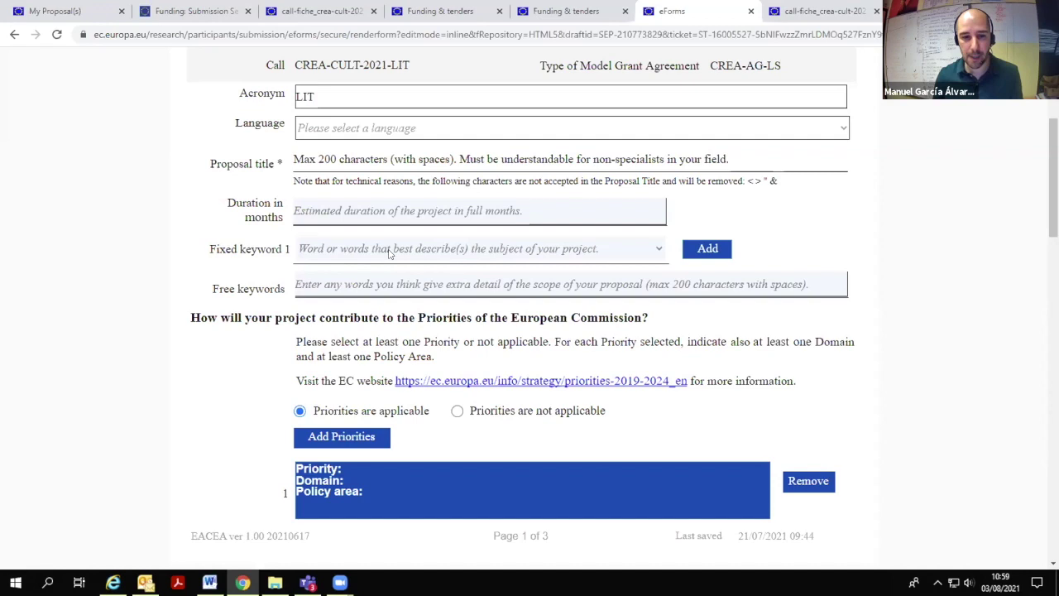
scroll(434, 254, down, 3)
scroll(431, 254, down, 1)
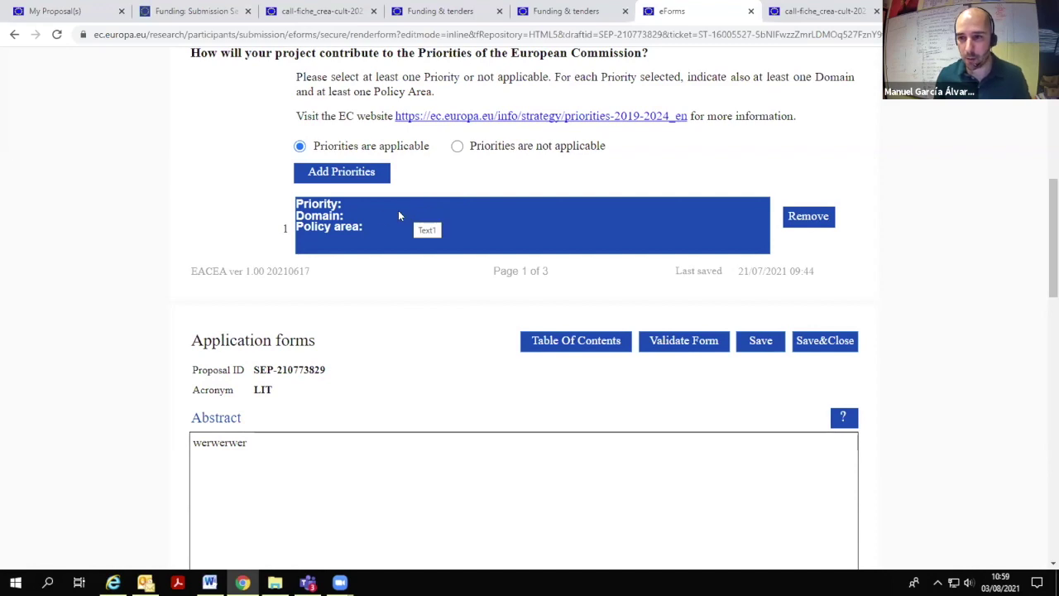
Open the fields for adding a priority and view the EC Priorities options without selecting one
click(362, 174)
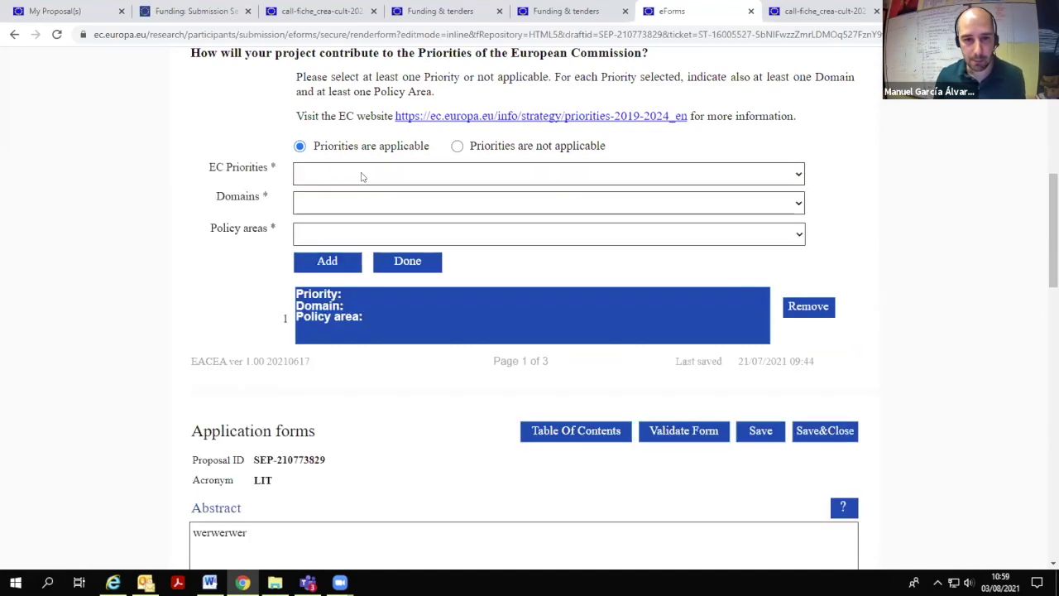
click(794, 175)
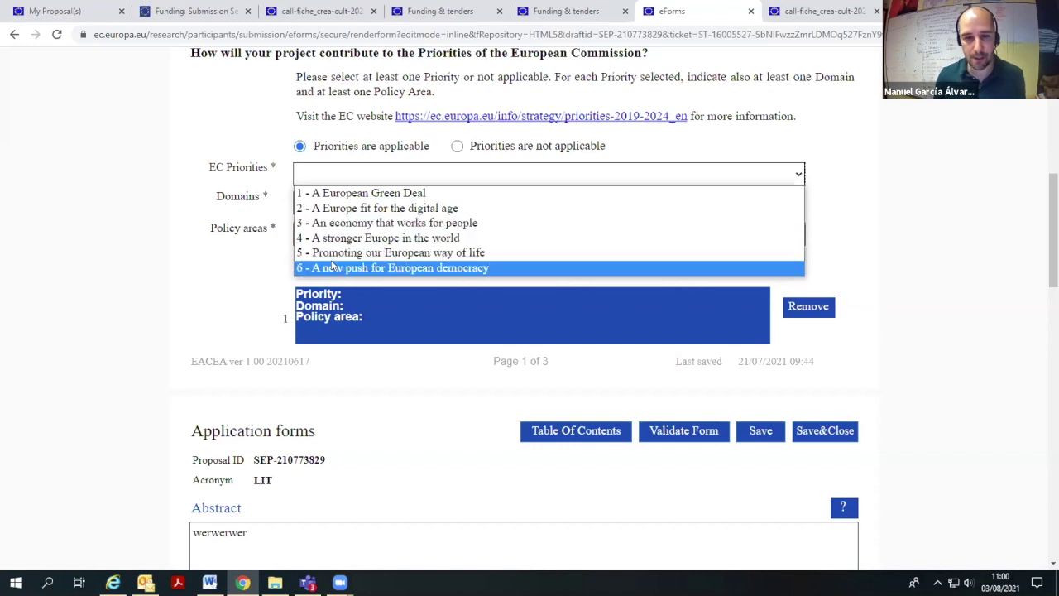
click(830, 221)
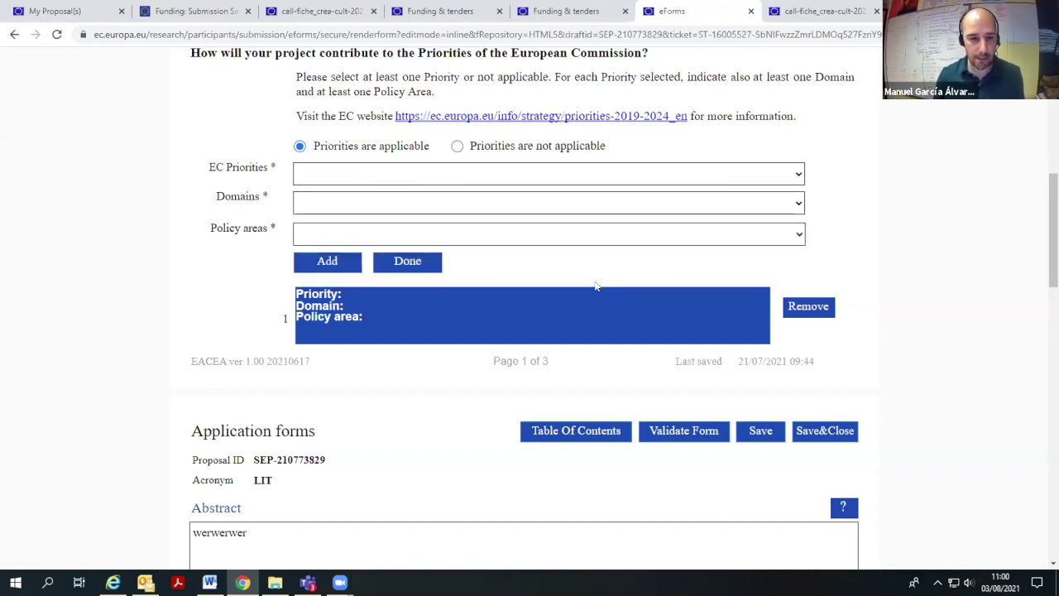
Examine the abstract, the previous submission question and the applicant declarations in the General information section
scroll(595, 285, down, 5)
scroll(409, 286, up, 1)
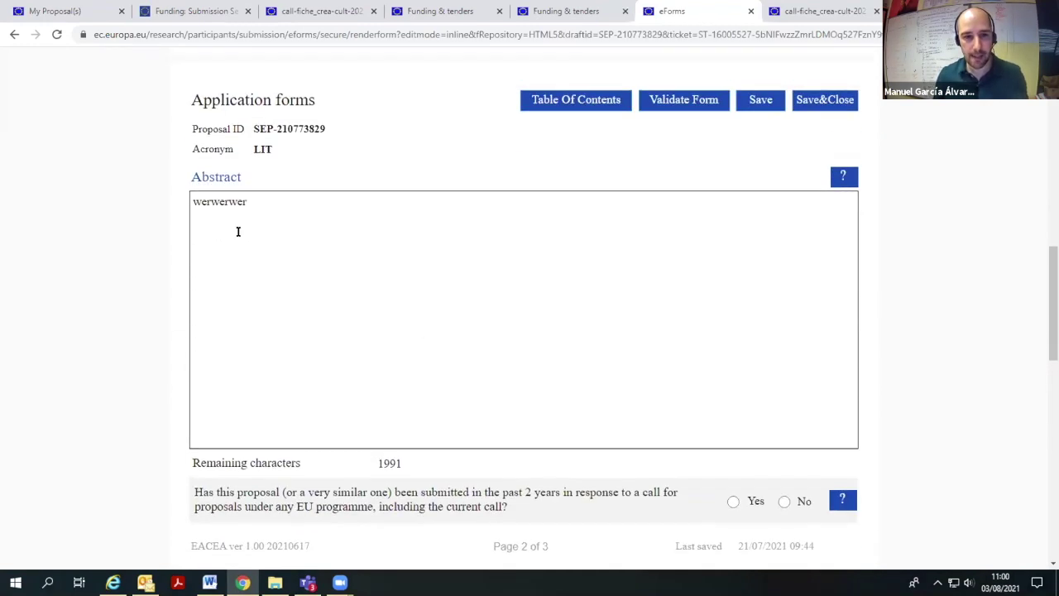
drag(247, 196, 189, 200)
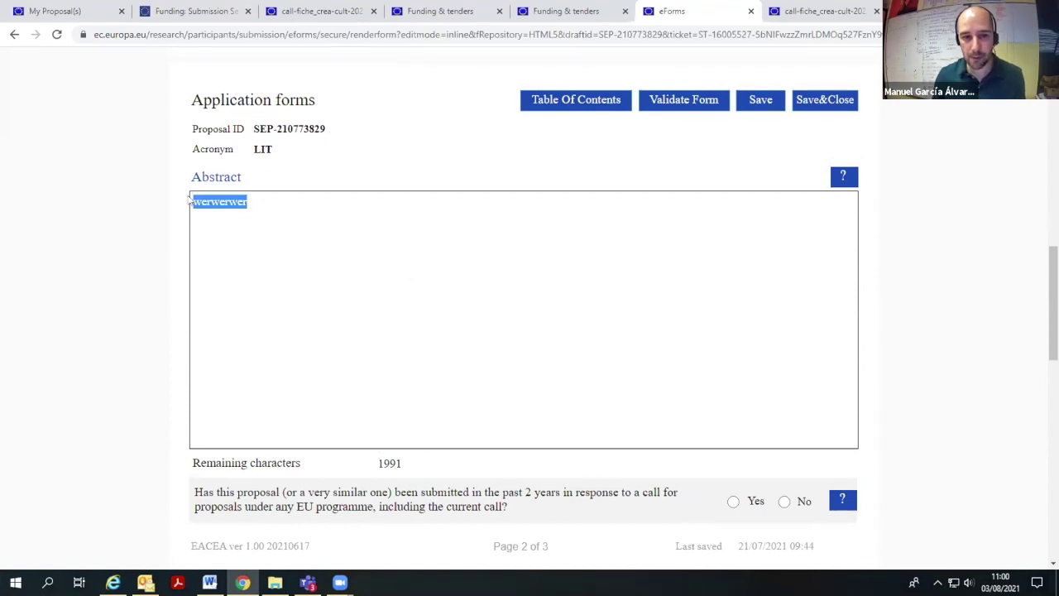
scroll(309, 231, down, 7)
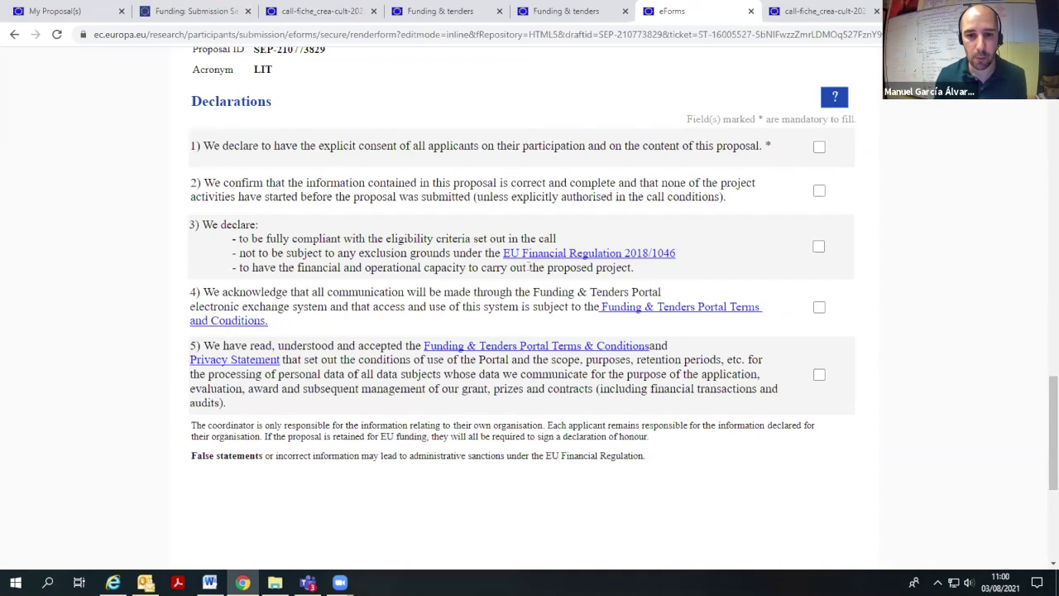
scroll(508, 280, up, 15)
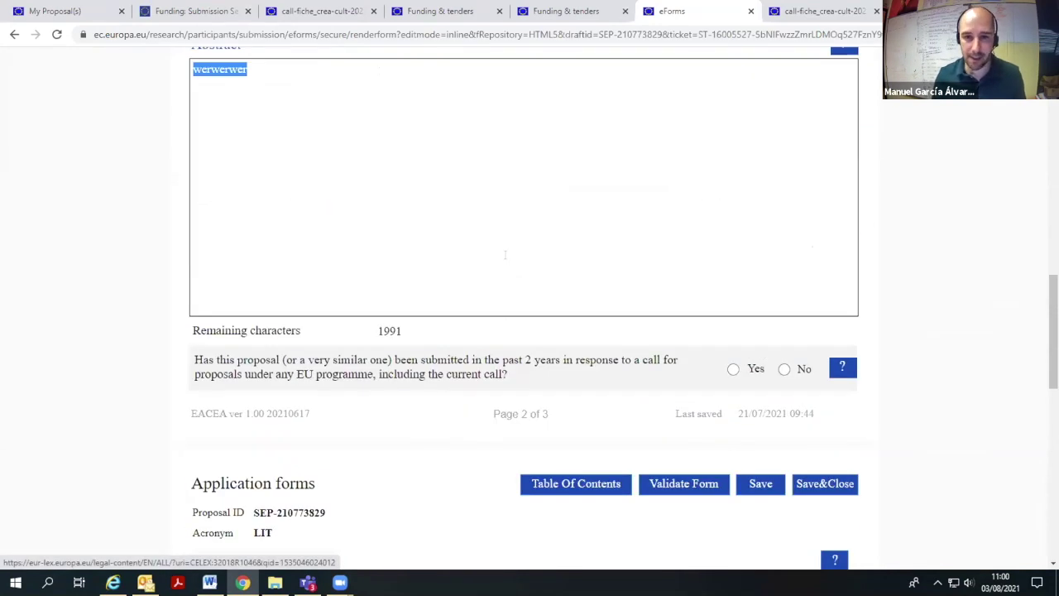
scroll(506, 261, up, 4)
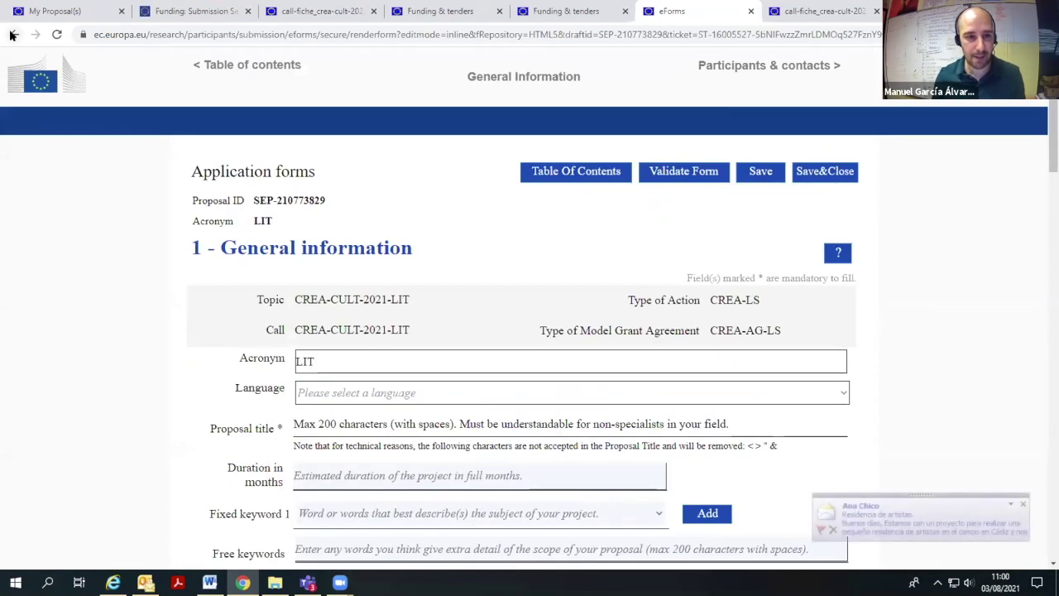
Return to the forms' table of contents and open the Budget section to examine the requested grant amount table
click(596, 169)
scroll(801, 274, down, 5)
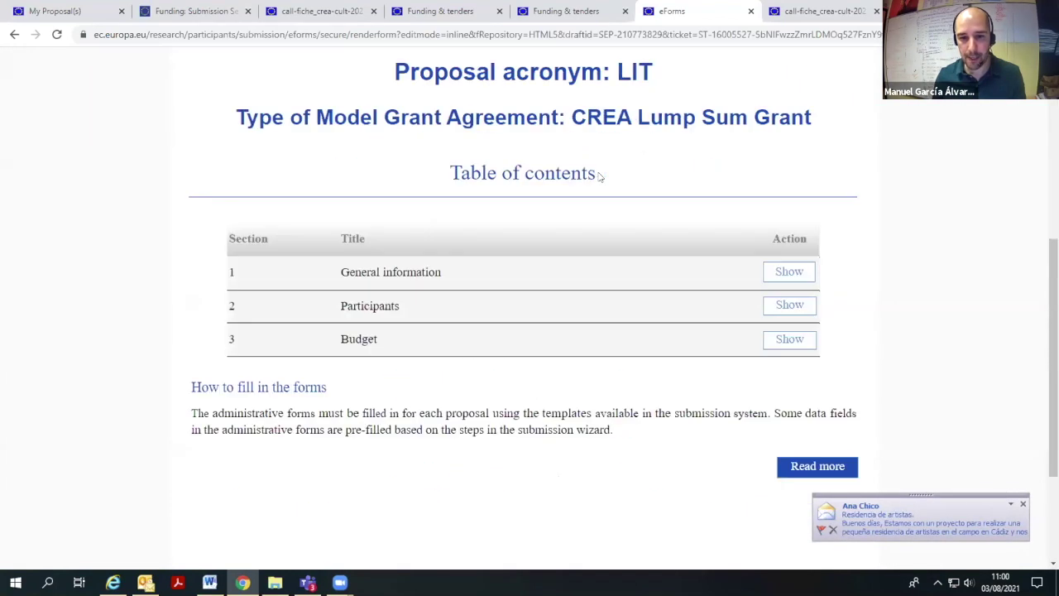
click(801, 274)
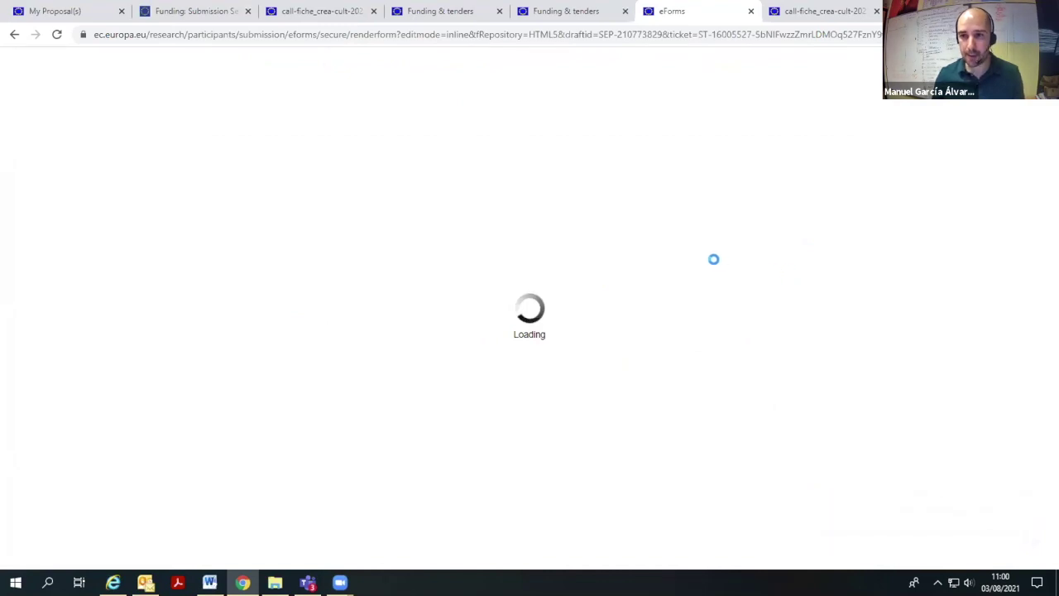
scroll(716, 266, down, 1)
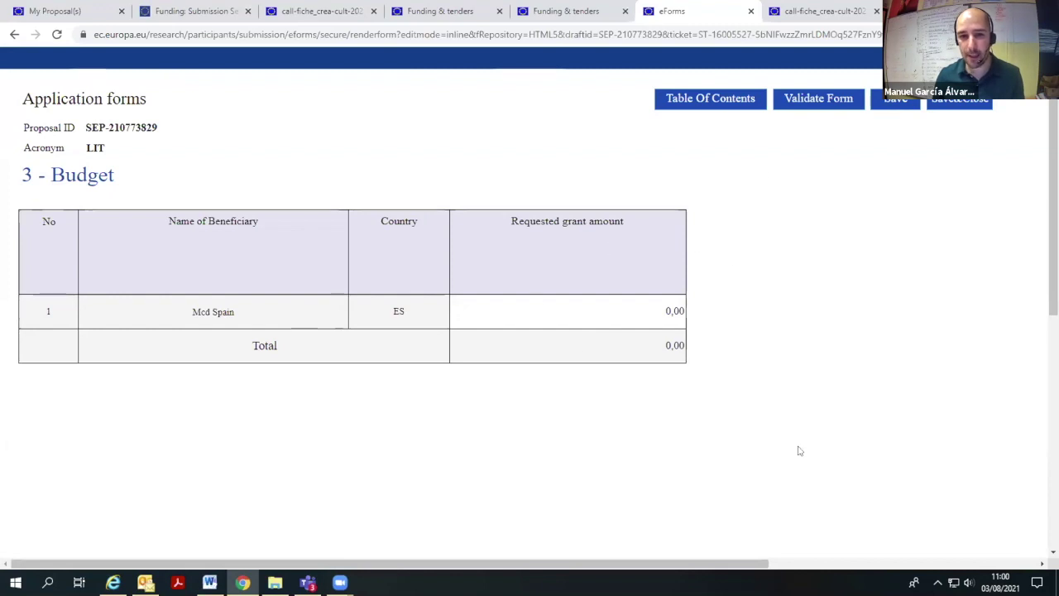
Go back to the Proposal forms page and open Part C for editing
click(13, 35)
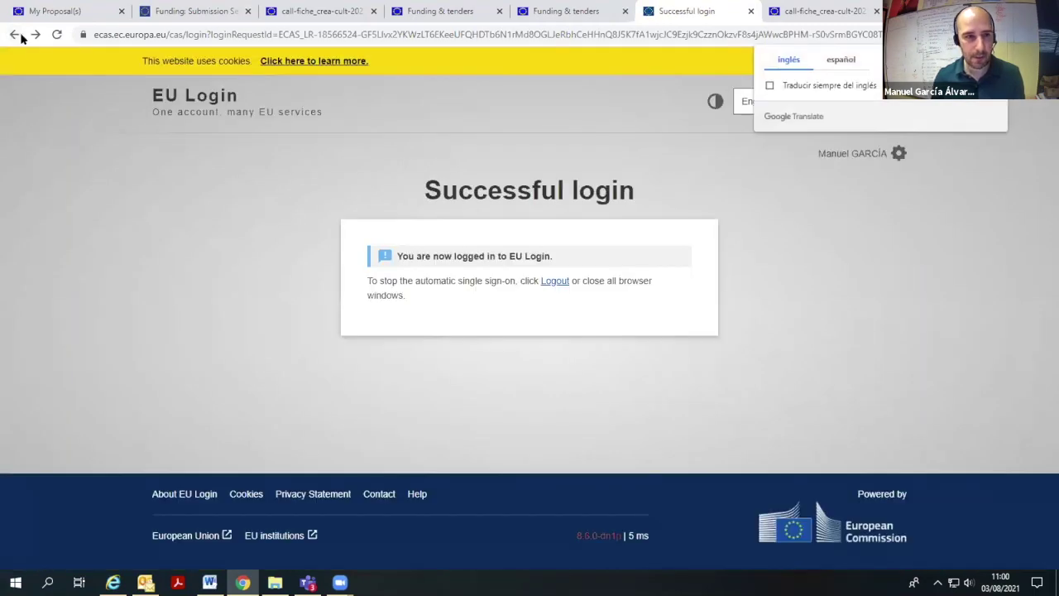
click(14, 35)
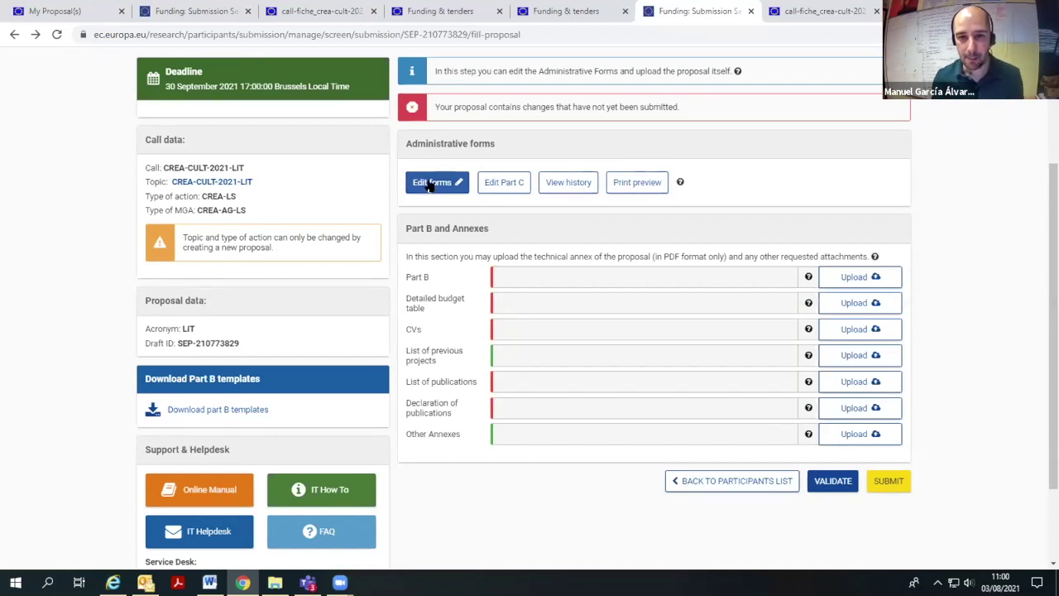
click(509, 189)
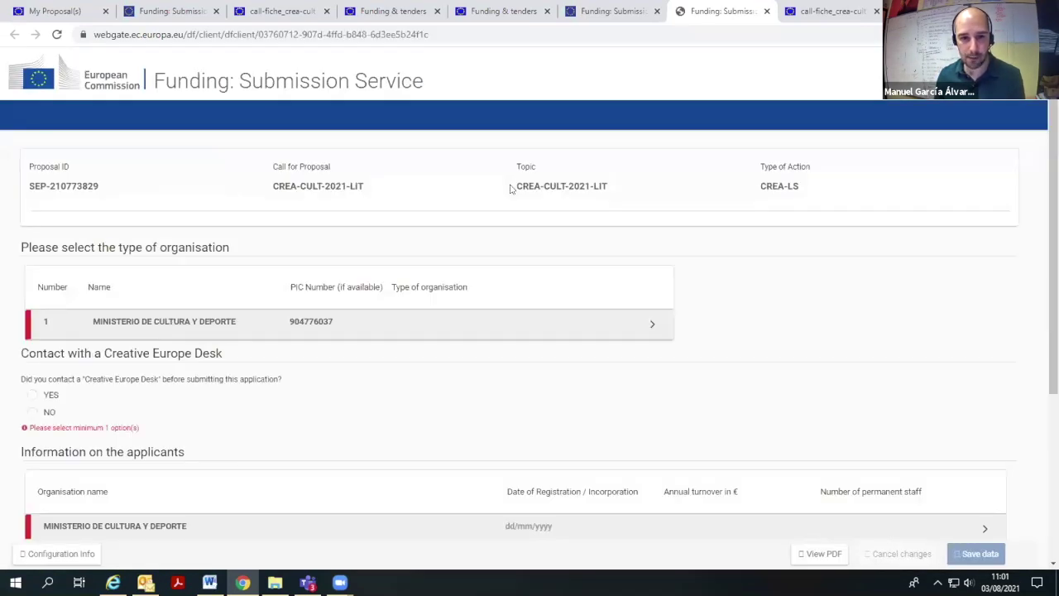
Examine Part C's questions on organisation type, Creative Europe Desk contact, applicant information, project scale and the overview of books
scroll(418, 250, down, 3)
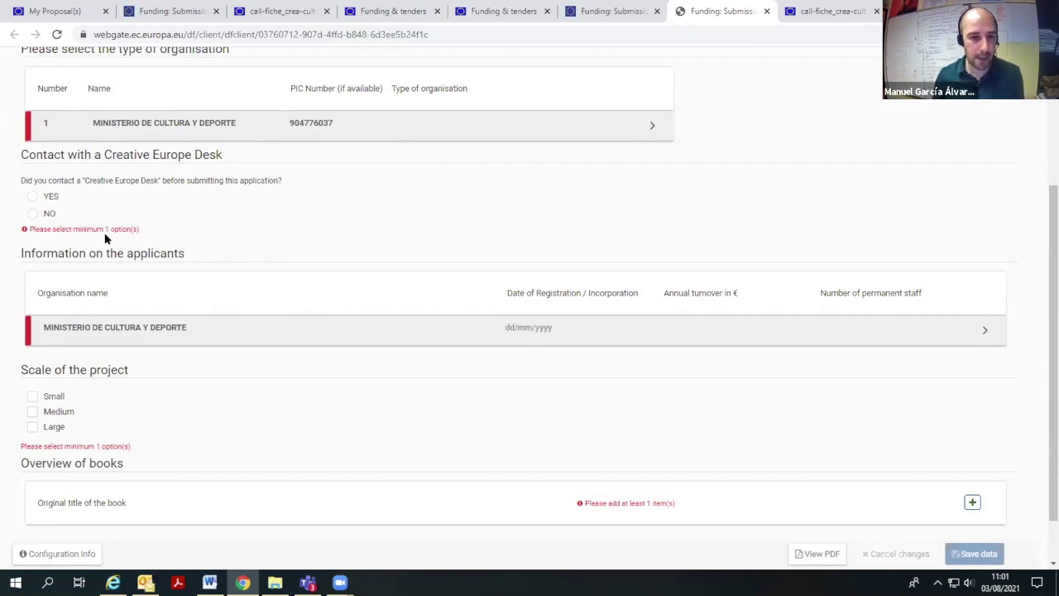
scroll(132, 252, down, 1)
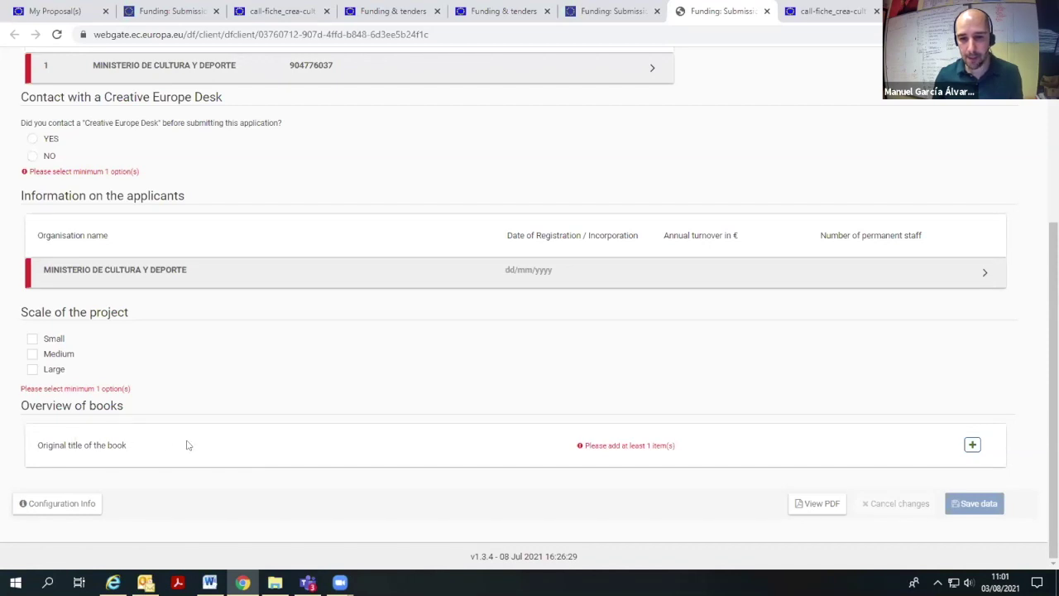
scroll(763, 412, up, 1)
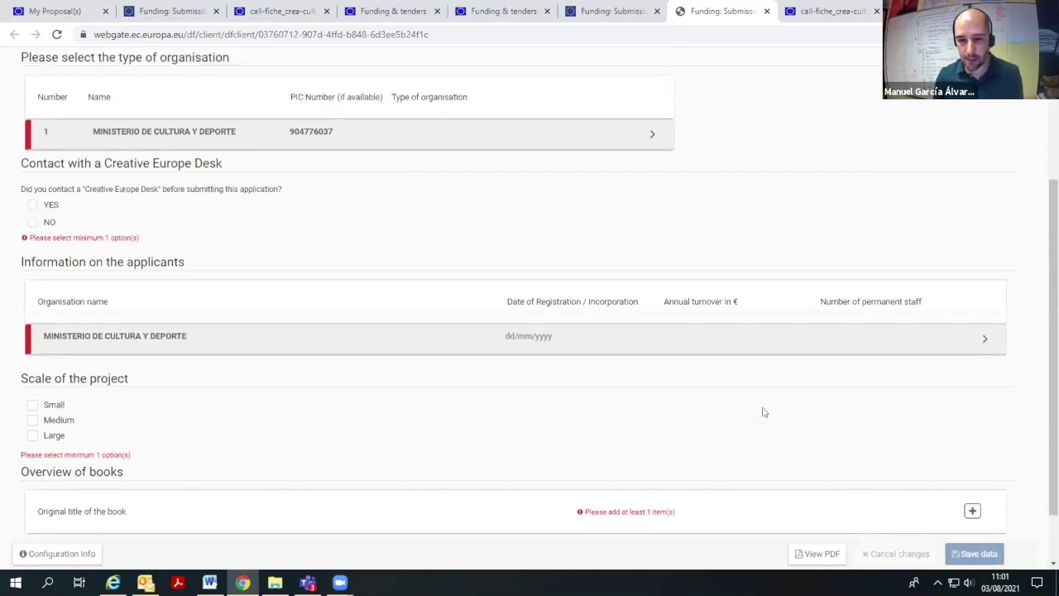
scroll(763, 412, up, 2)
scroll(762, 412, down, 1)
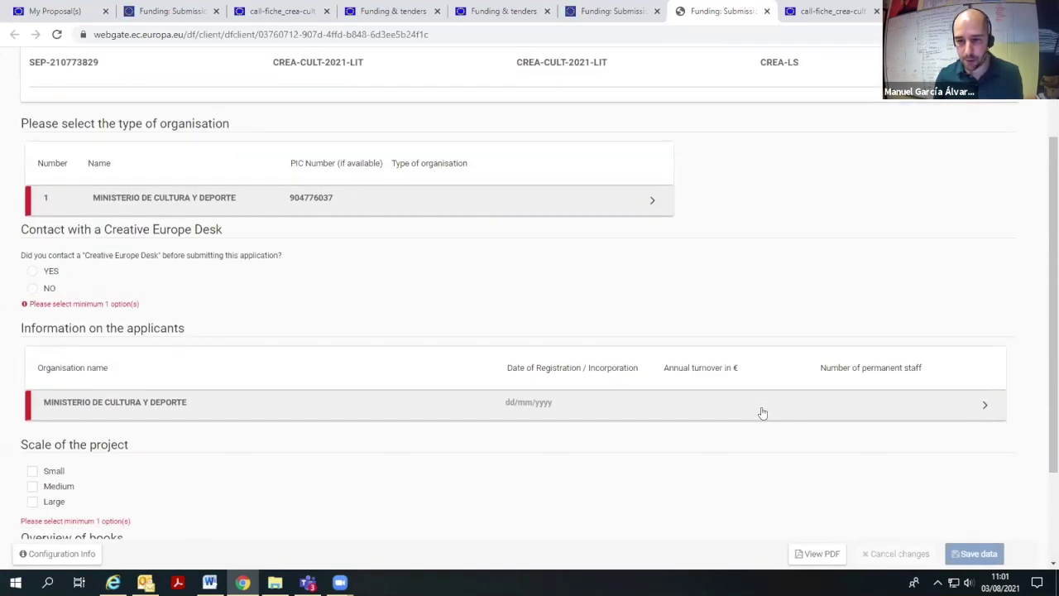
scroll(762, 412, down, 1)
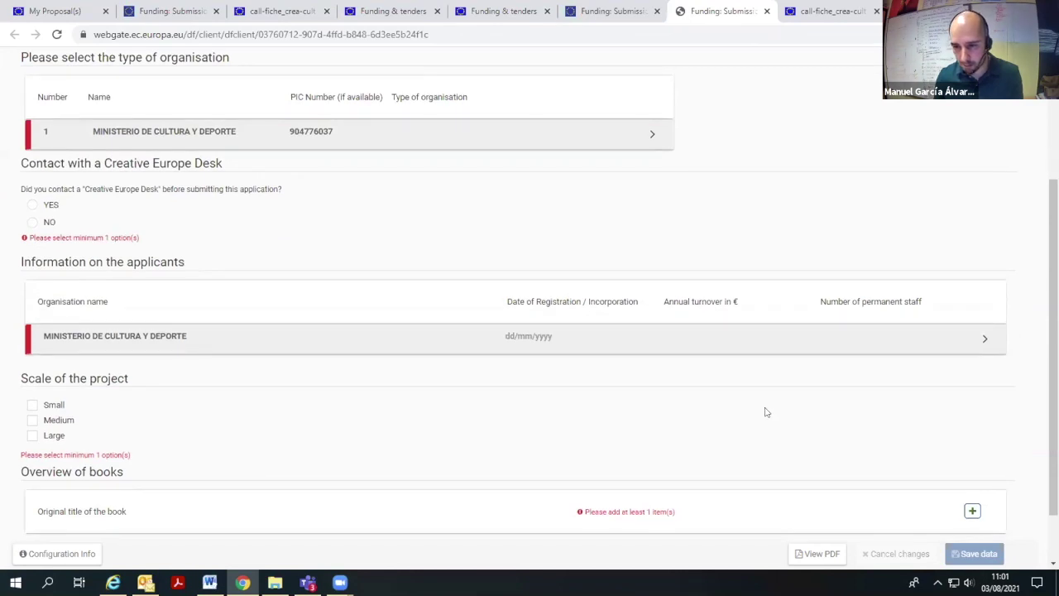
Examine the Overview of books entry form in Part C, covering title, format, prizes, genre, languages, author and translator fields
scroll(764, 412, up, 1)
scroll(763, 412, down, 1)
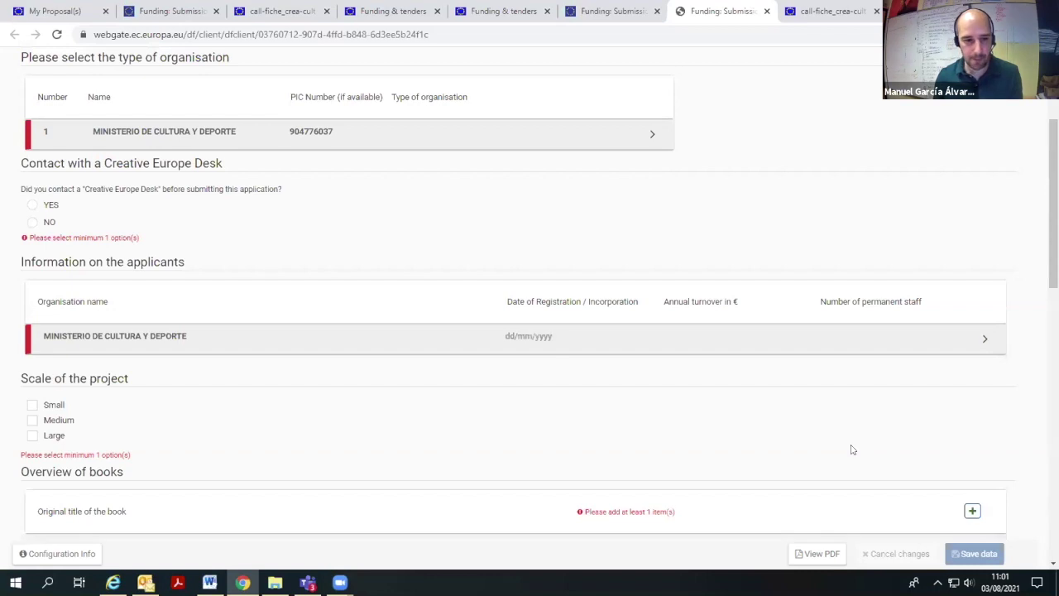
scroll(595, 302, down, 5)
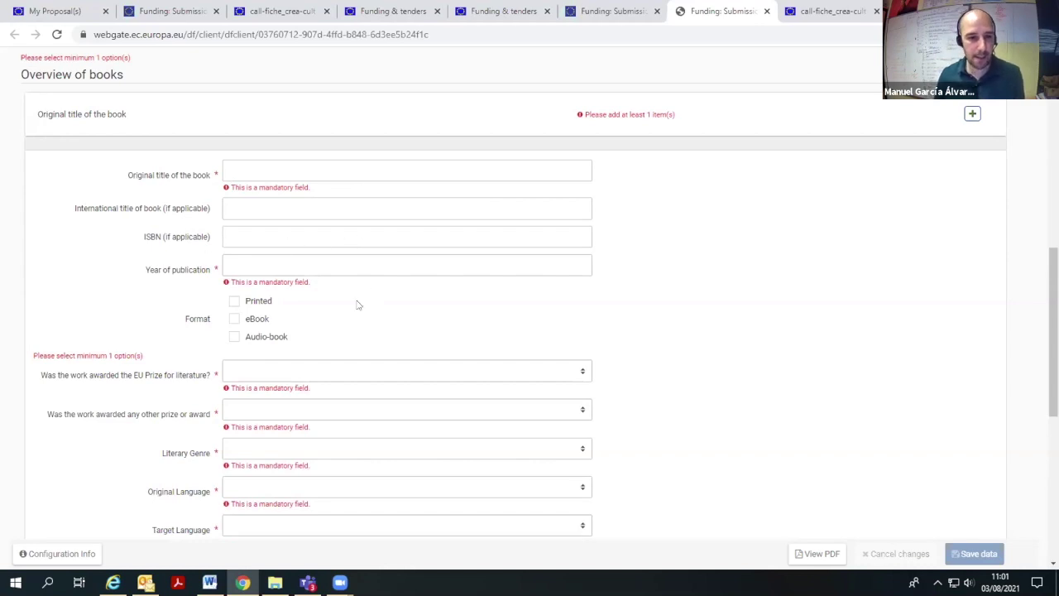
scroll(357, 304, down, 1)
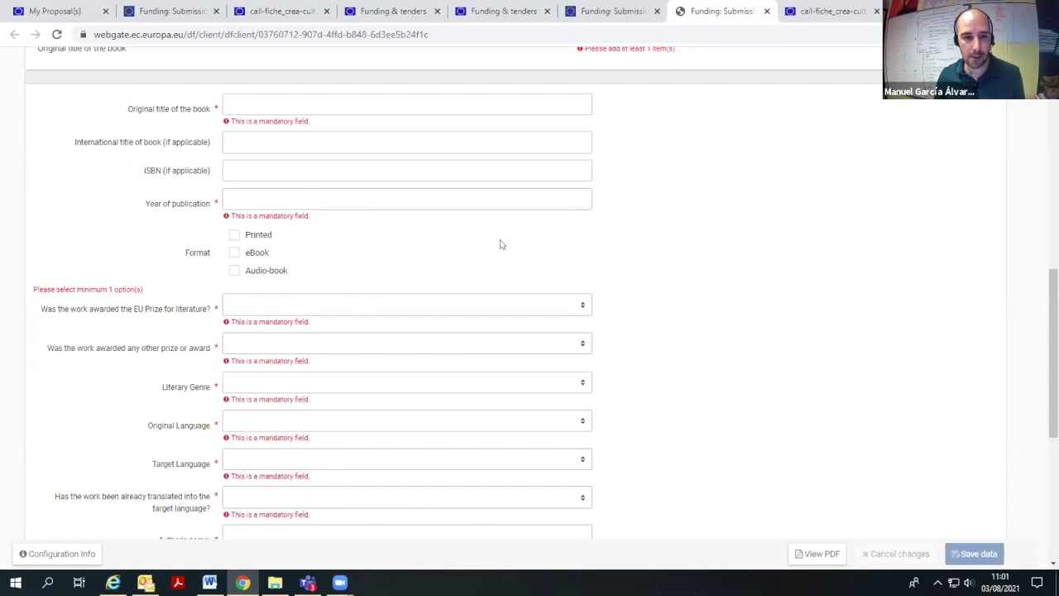
scroll(290, 303, down, 1)
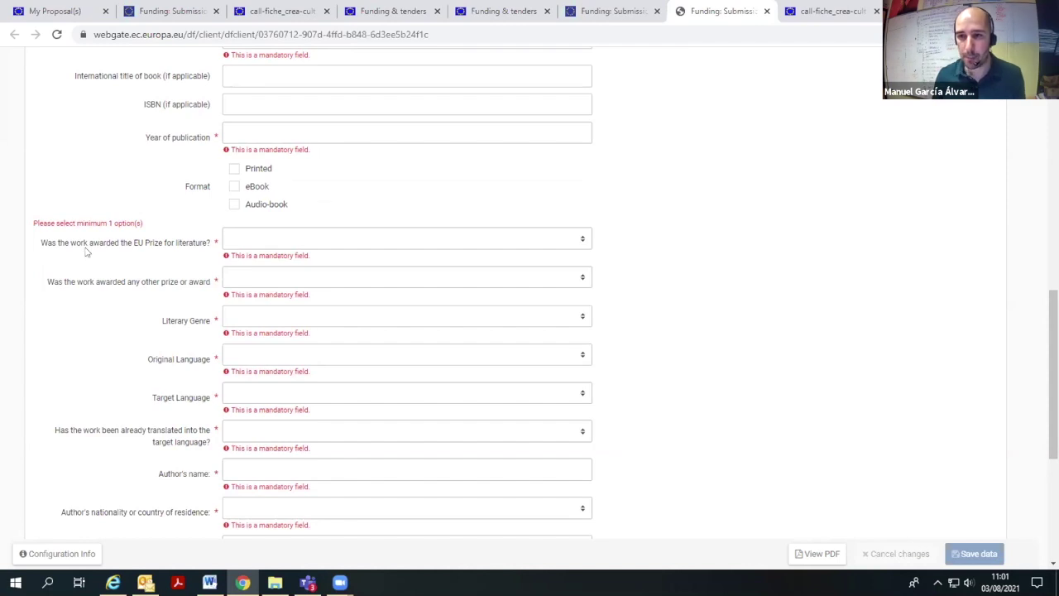
scroll(213, 236, down, 4)
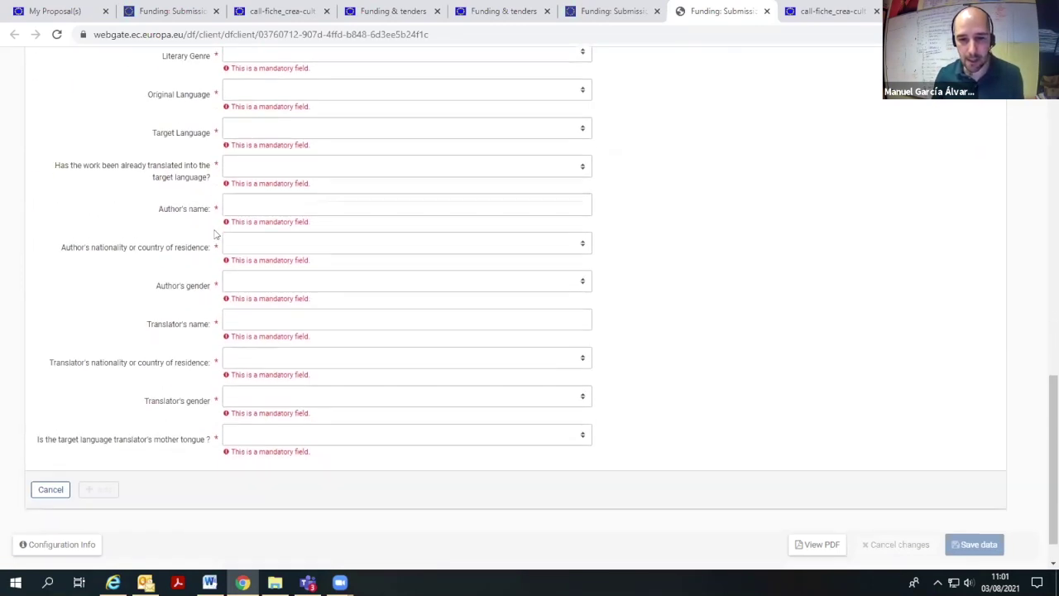
scroll(217, 236, up, 2)
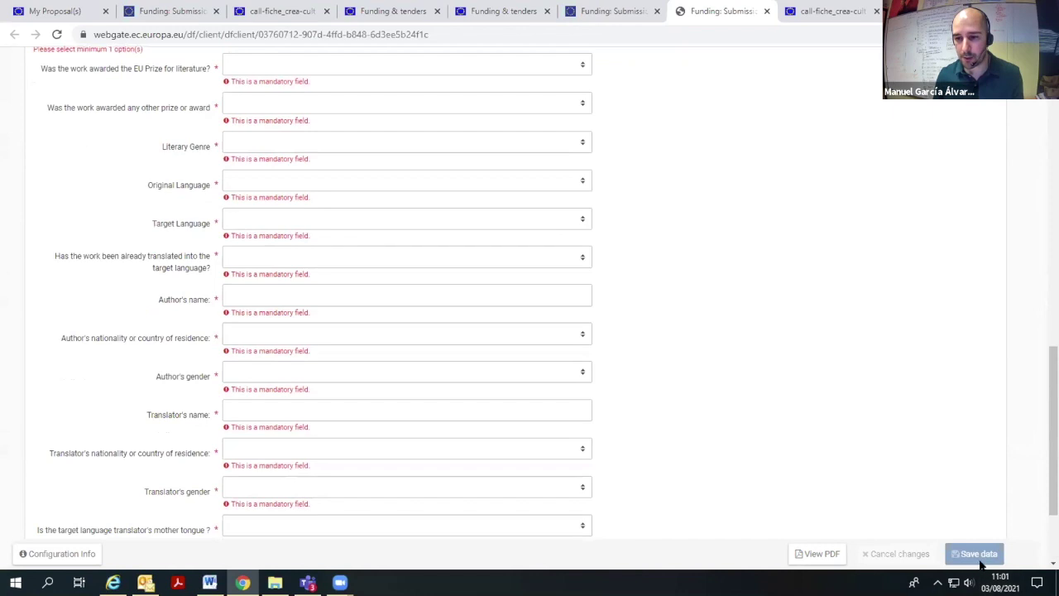
scroll(794, 467, up, 3)
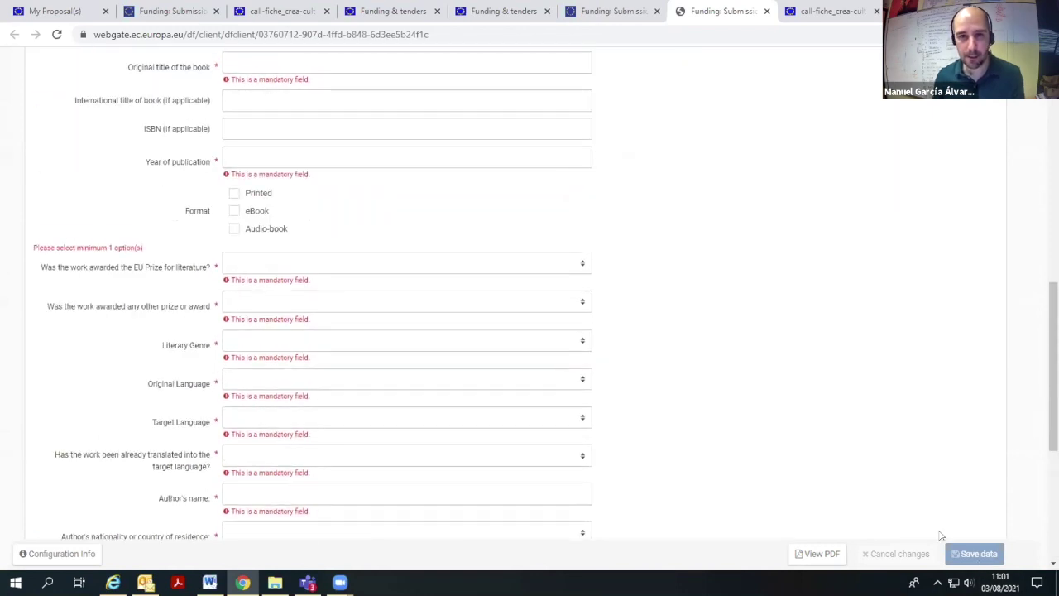
Return to the Proposal forms page and examine the administrative forms, the Part B and annex uploads, and the validation and submission options
click(633, 11)
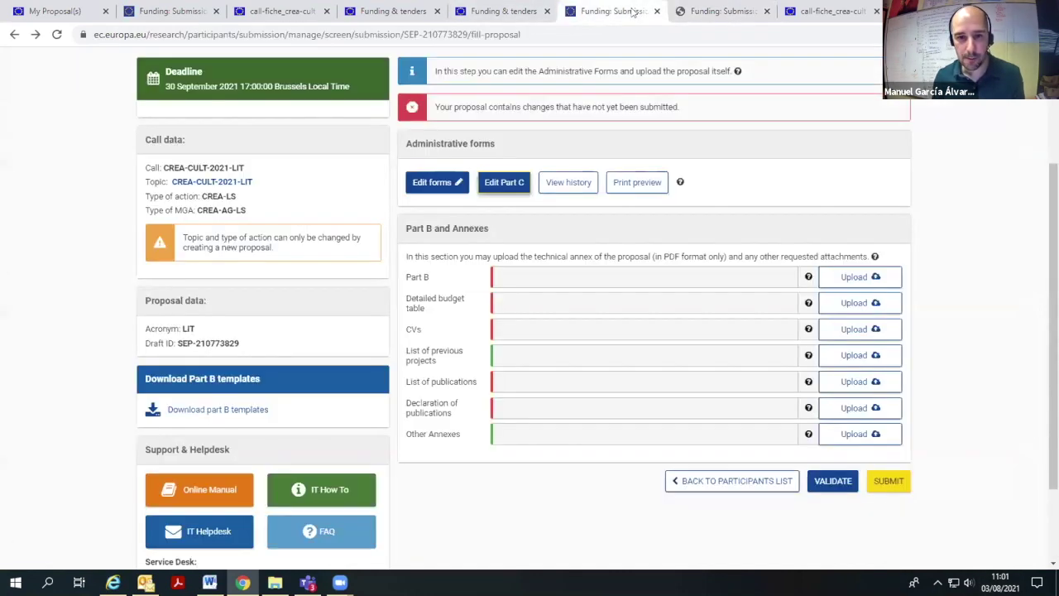
scroll(622, 328, up, 1)
scroll(622, 334, down, 2)
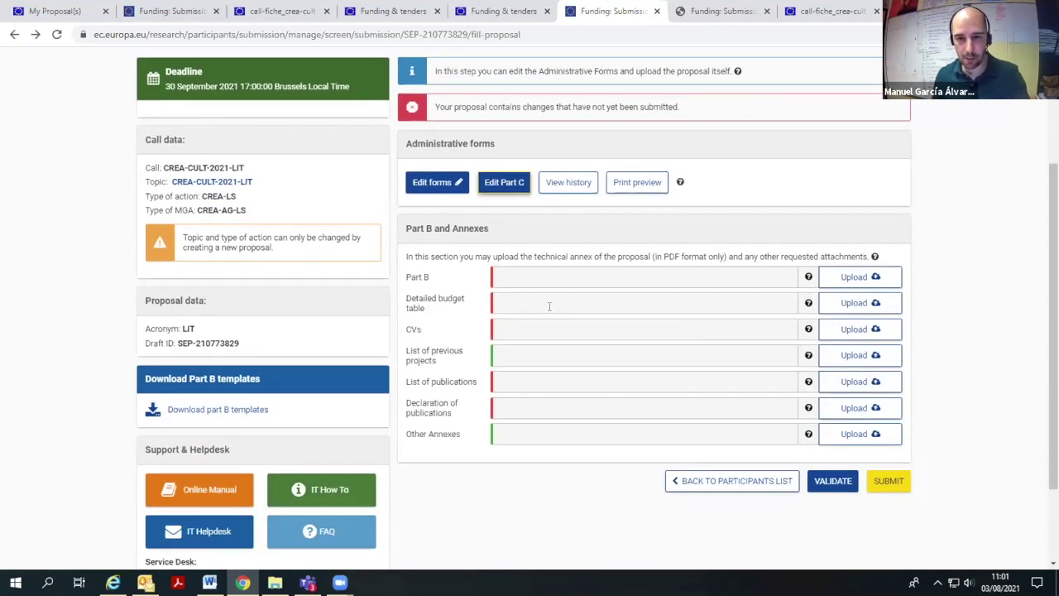
scroll(549, 306, up, 1)
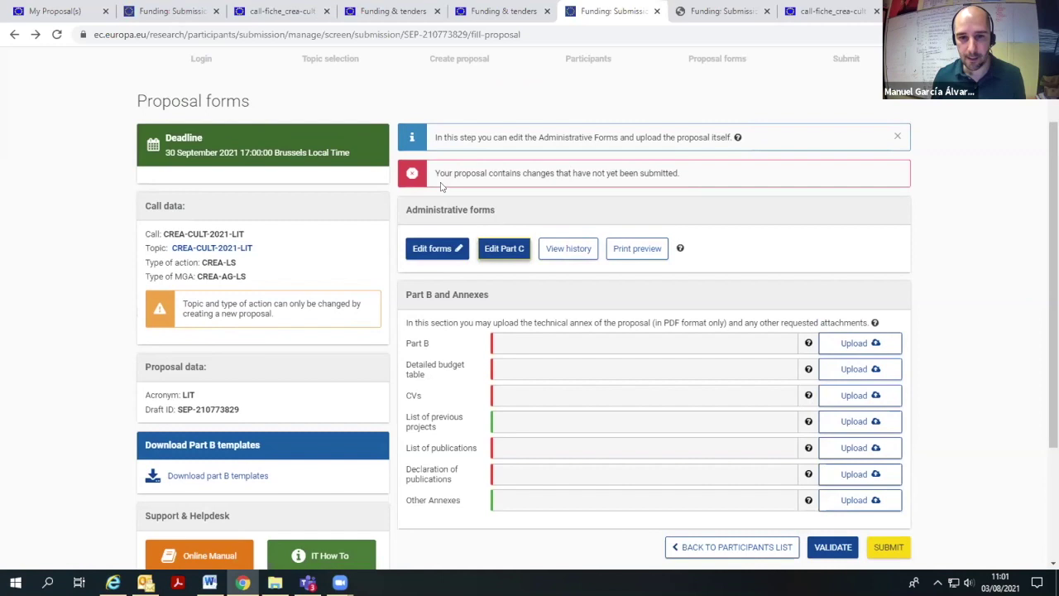
scroll(441, 186, down, 1)
scroll(441, 186, down, 1)
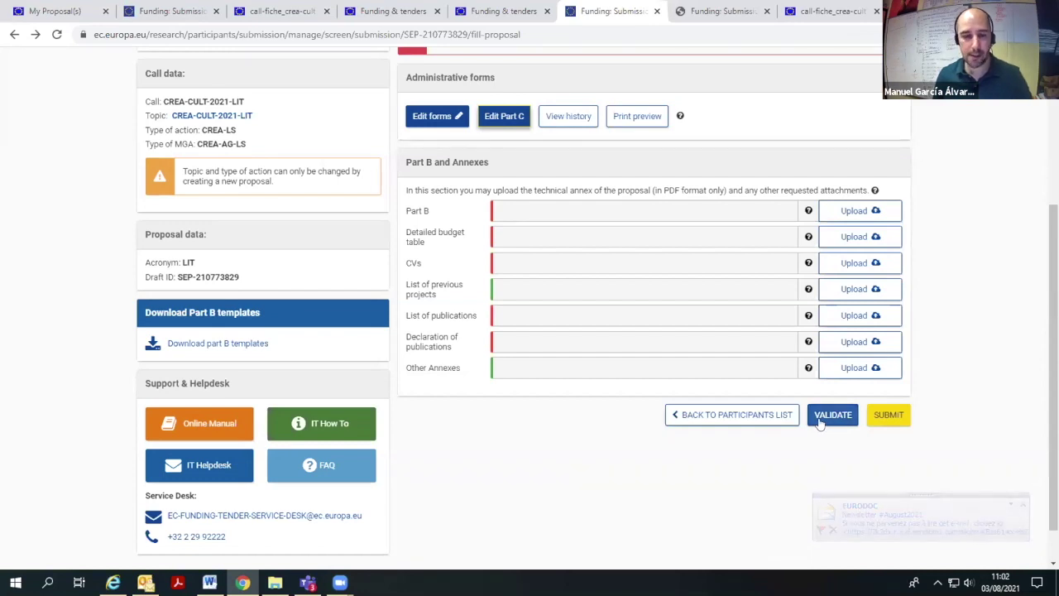
scroll(621, 395, up, 1)
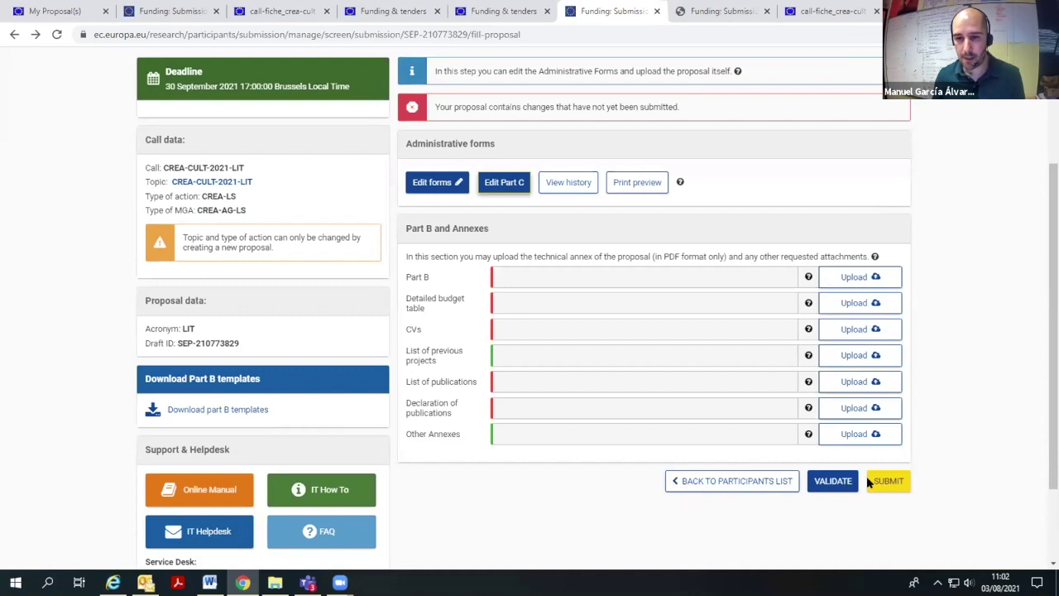
scroll(590, 229, down, 1)
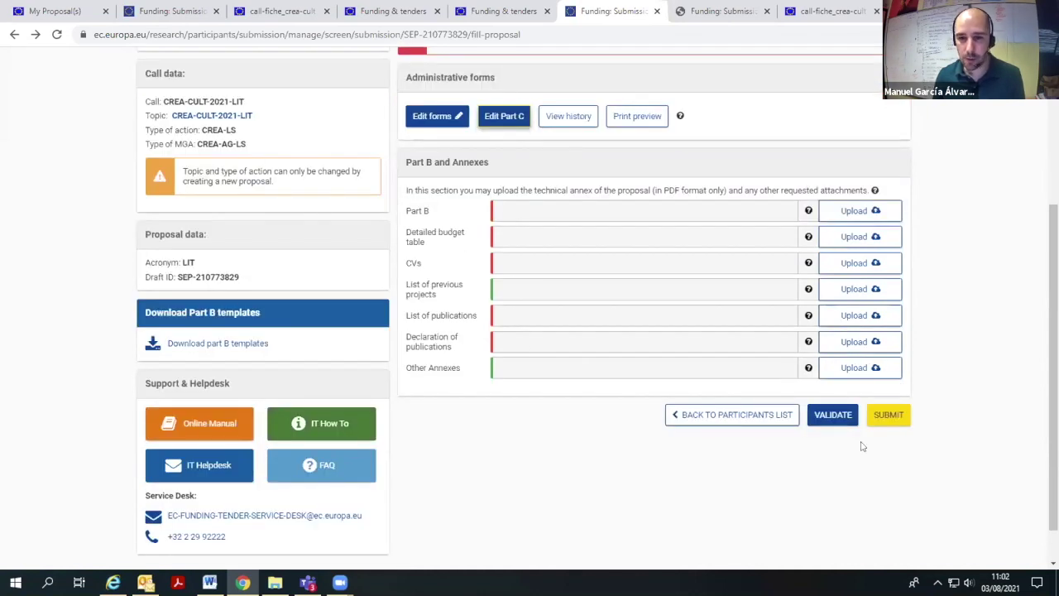
scroll(868, 447, up, 3)
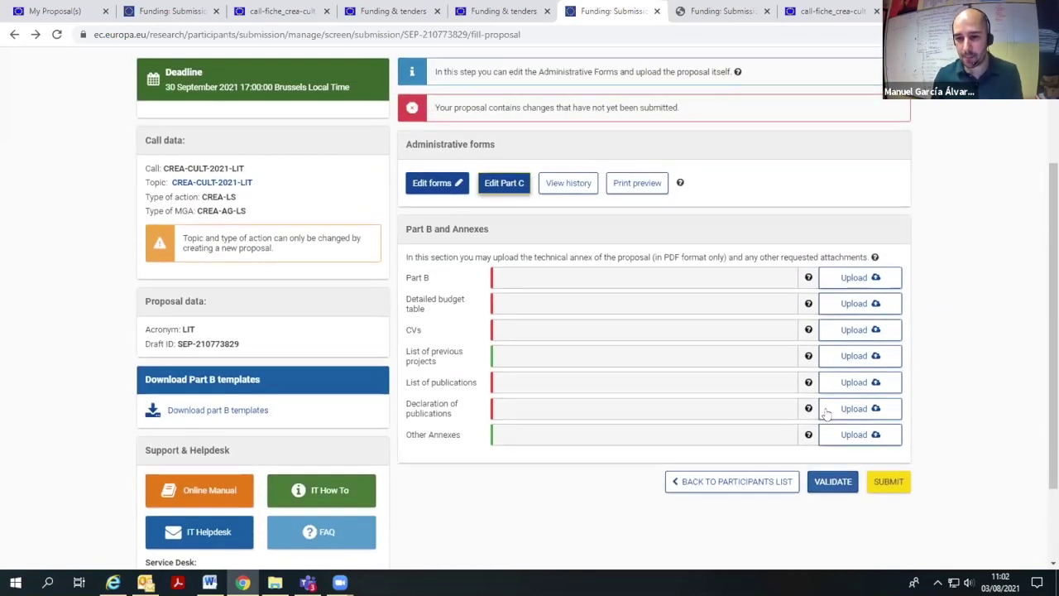
scroll(905, 544, down, 1)
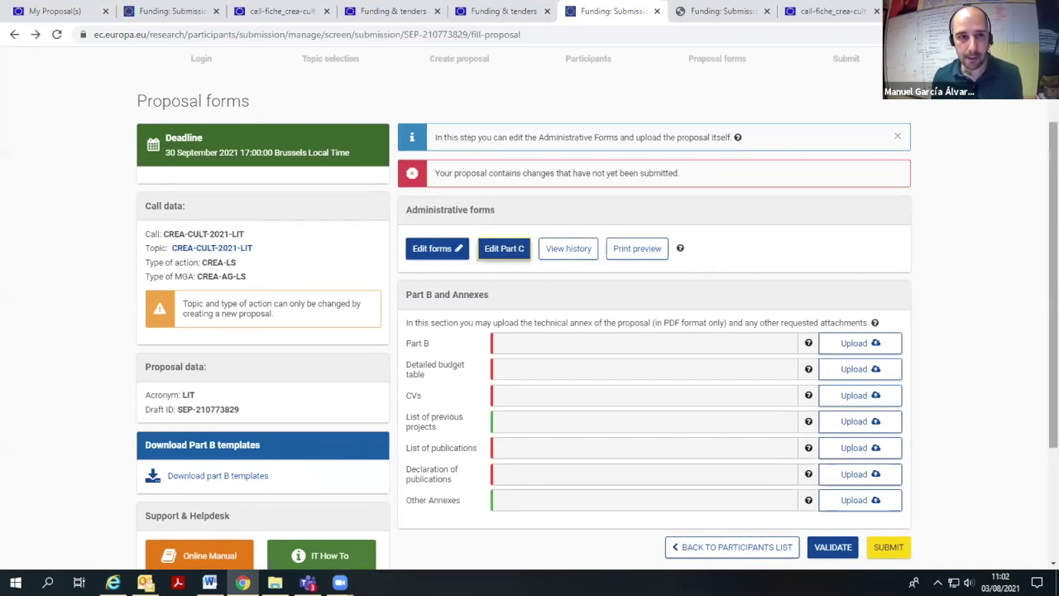
scroll(759, 126, up, 2)
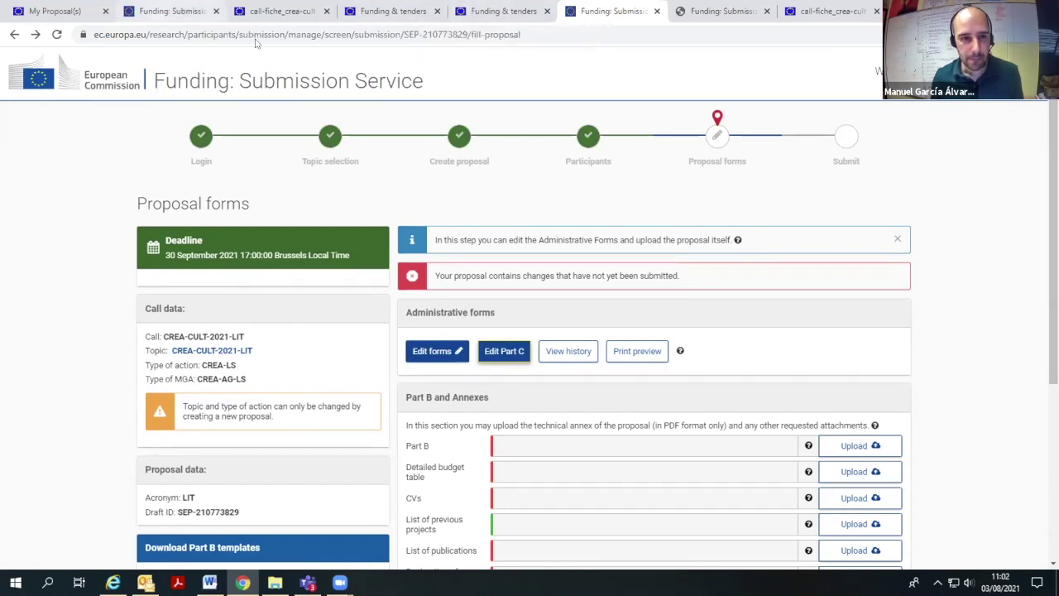
Go to the My Proposal(s) list and display the available actions for the LITEU draft under CREA-CULT-2021-LIT
click(170, 11)
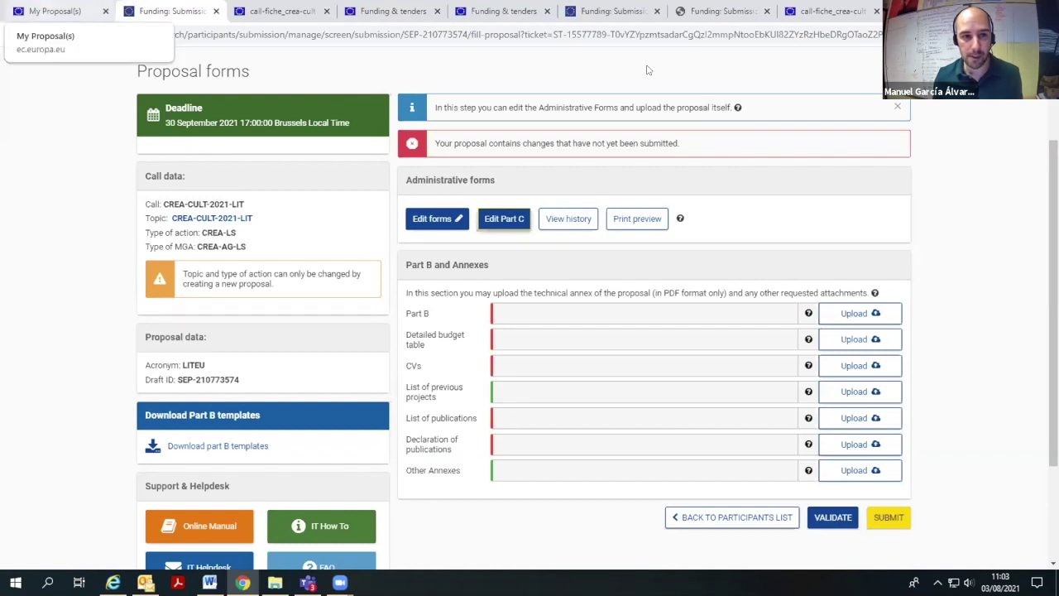
click(50, 11)
scroll(498, 232, down, 2)
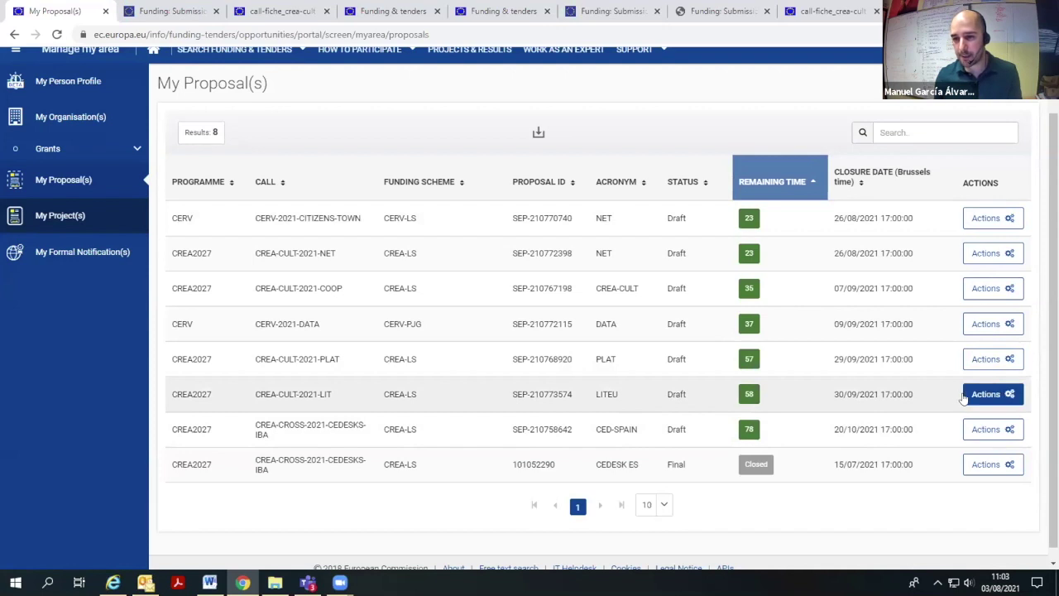
click(1009, 393)
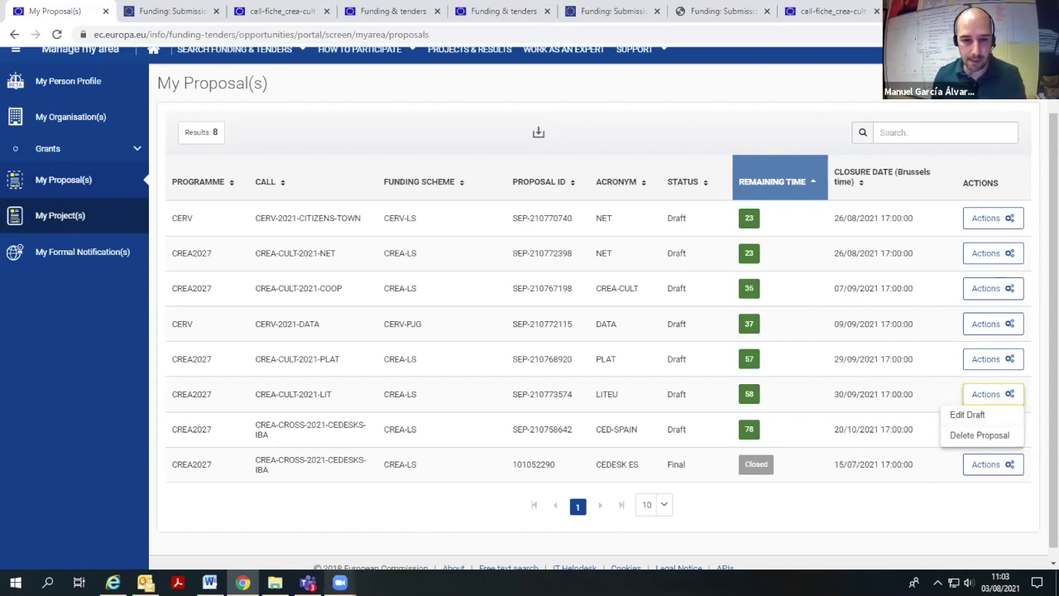
mouse_move(339, 582)
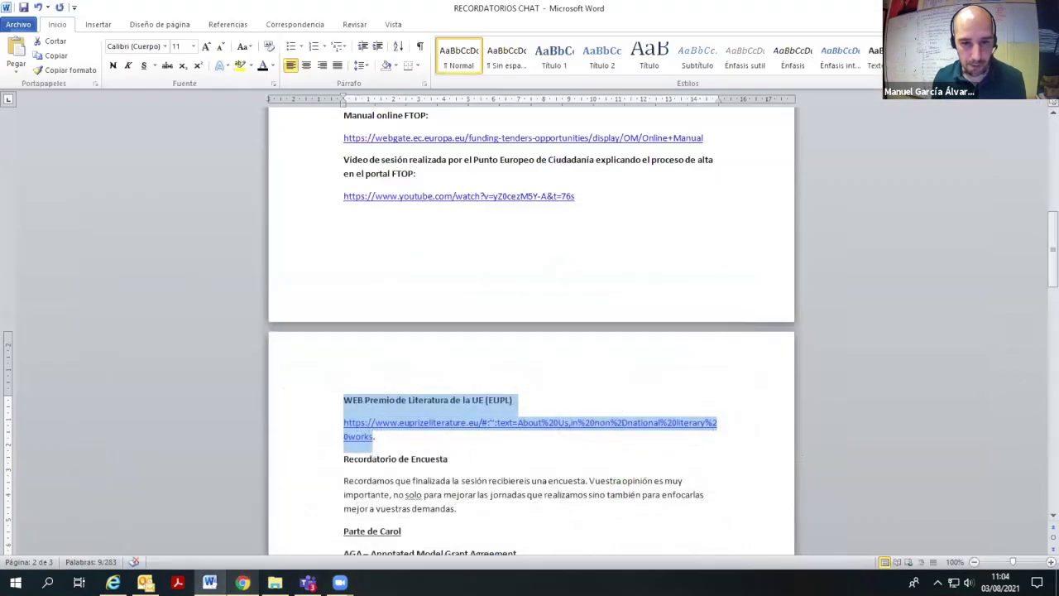
click(242, 582)
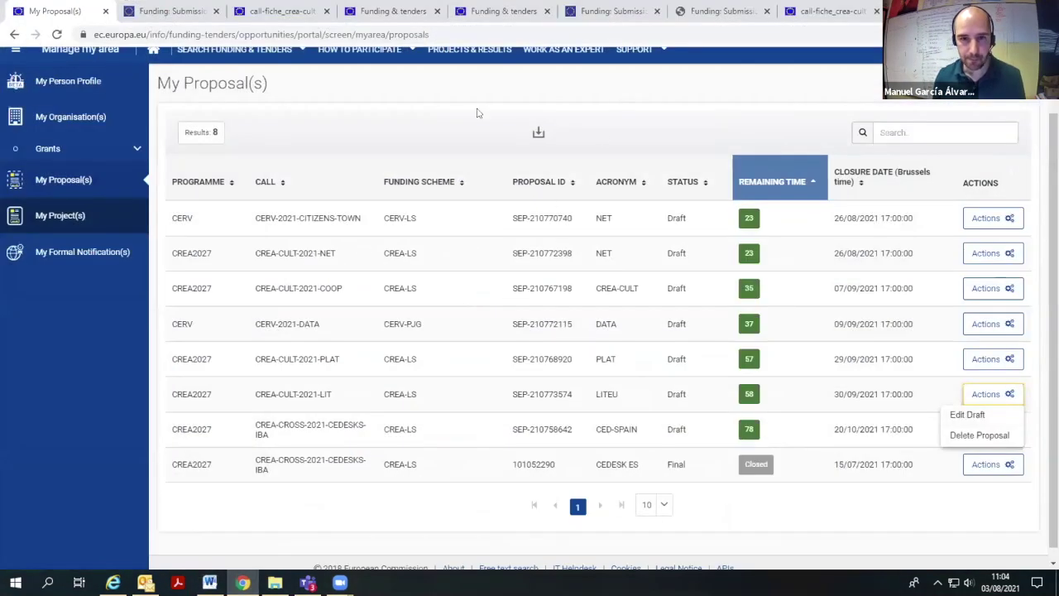
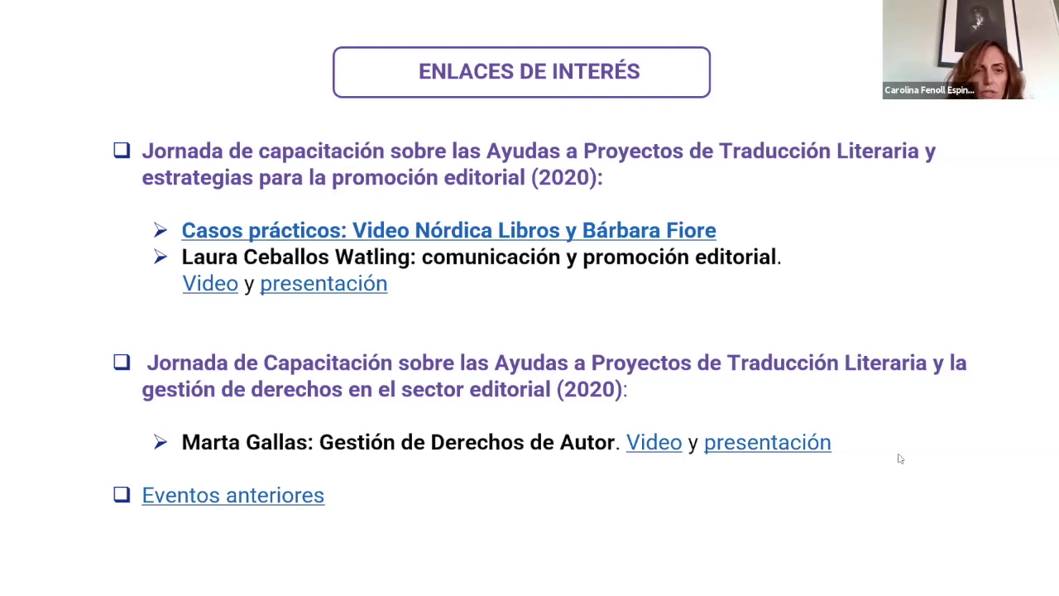
key(Right)
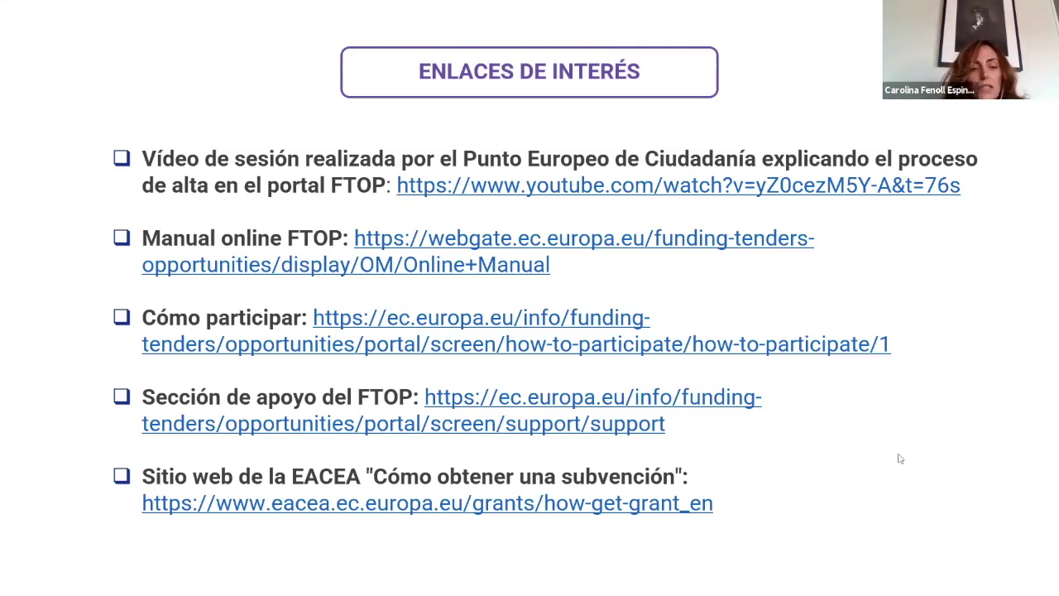
key(Right)
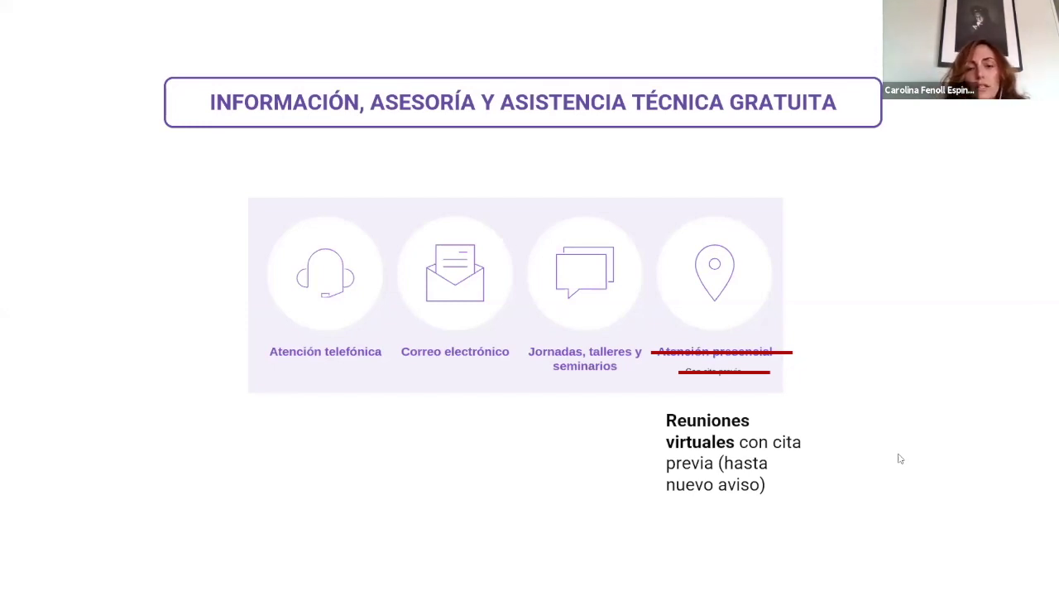
key(Right)
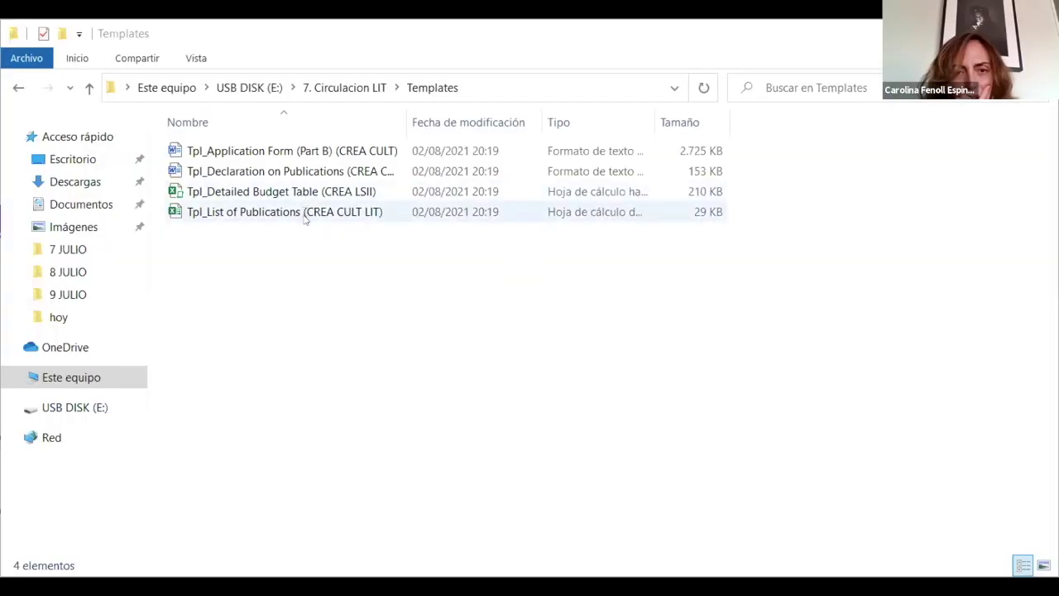
Open the Tpl_Detailed Budget Table (CREA LSII) workbook from the Templates folder in Excel and view its Instructions sheet
click(292, 192)
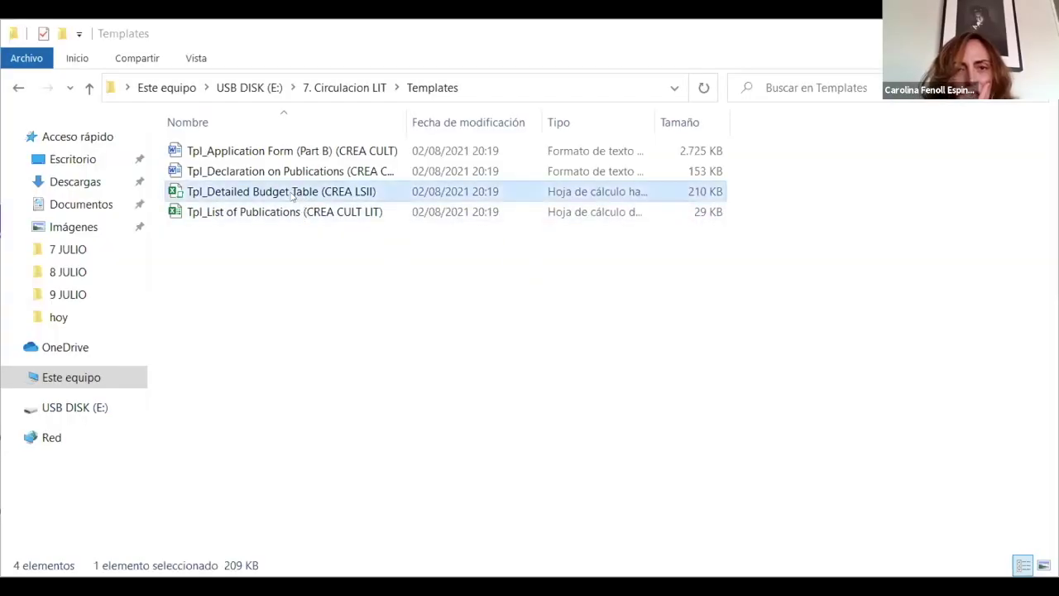
double_click(292, 192)
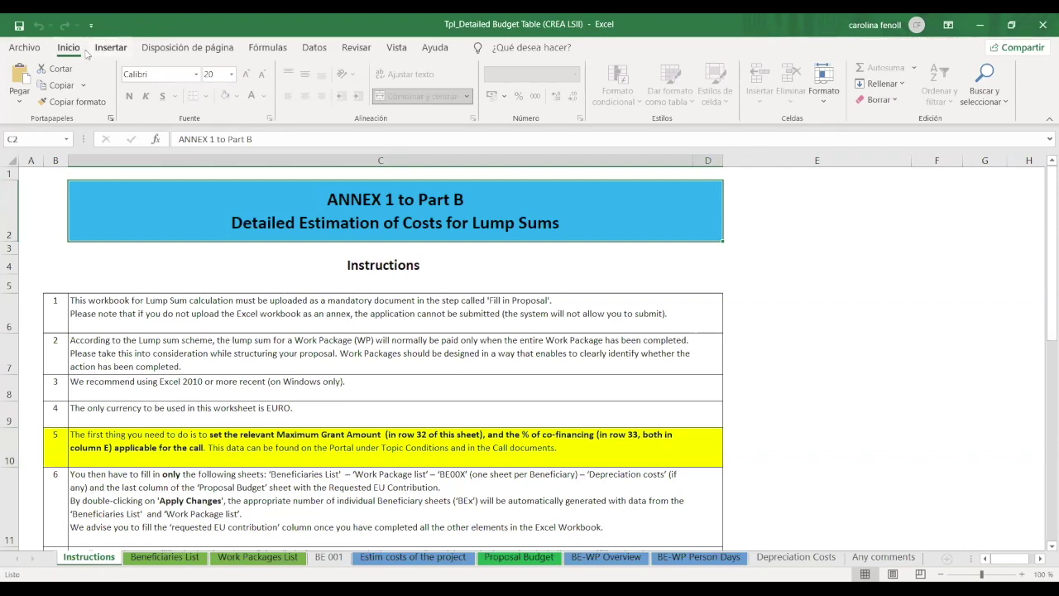
scroll(91, 47, down, 6)
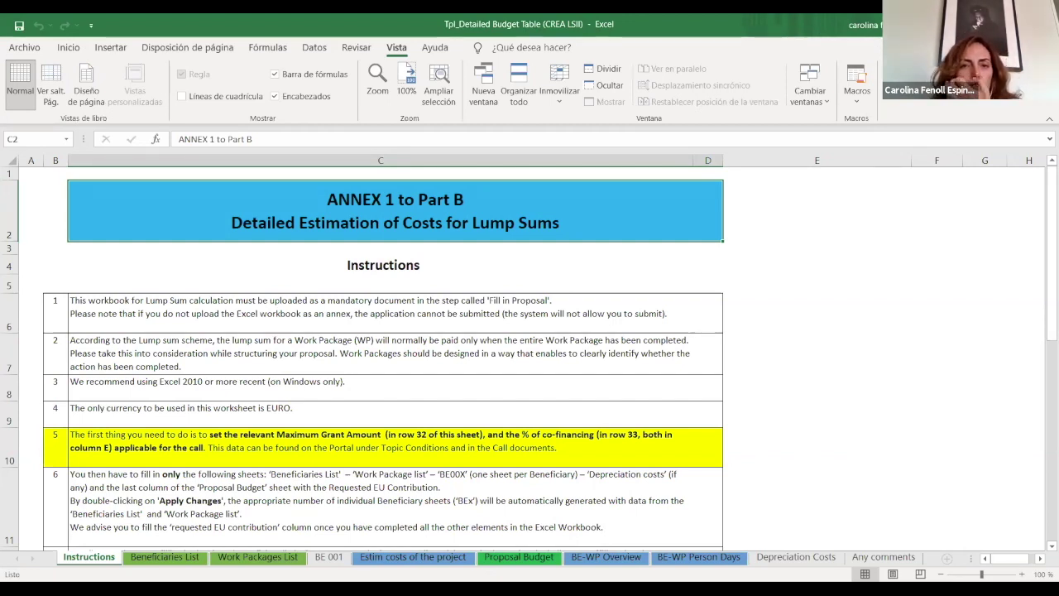
click(380, 159)
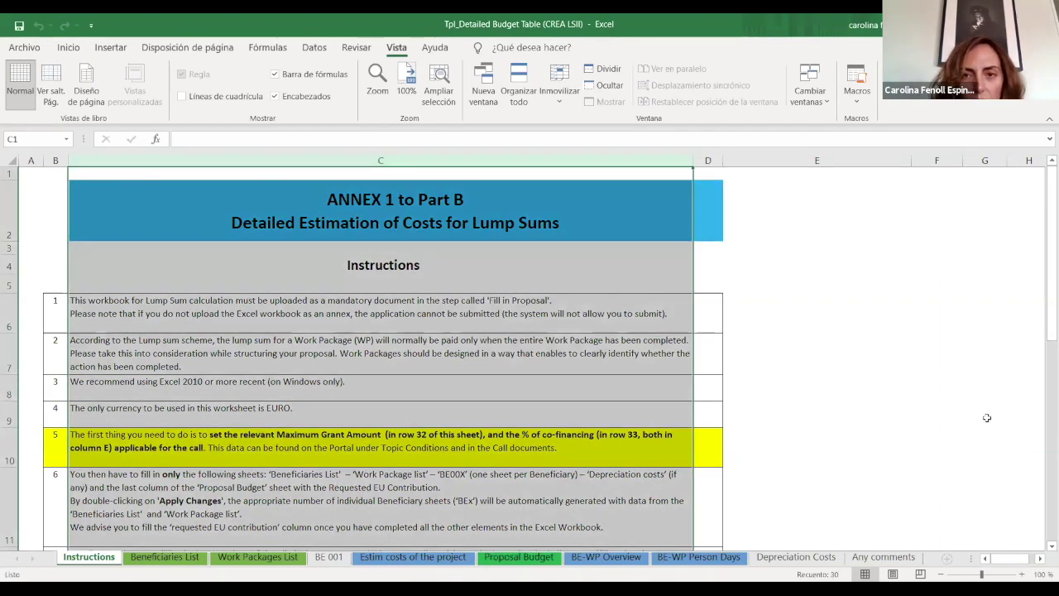
click(986, 417)
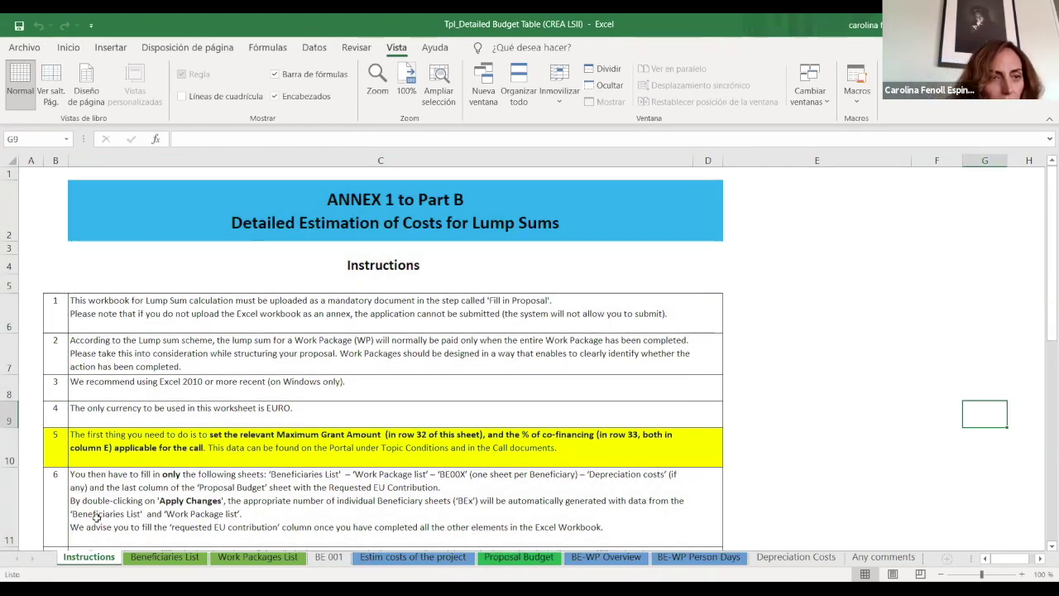
Examine the numbered instructions and the block for call name, project acronym, maximum EU contribution and co-financing rate
drag(159, 410, 100, 551)
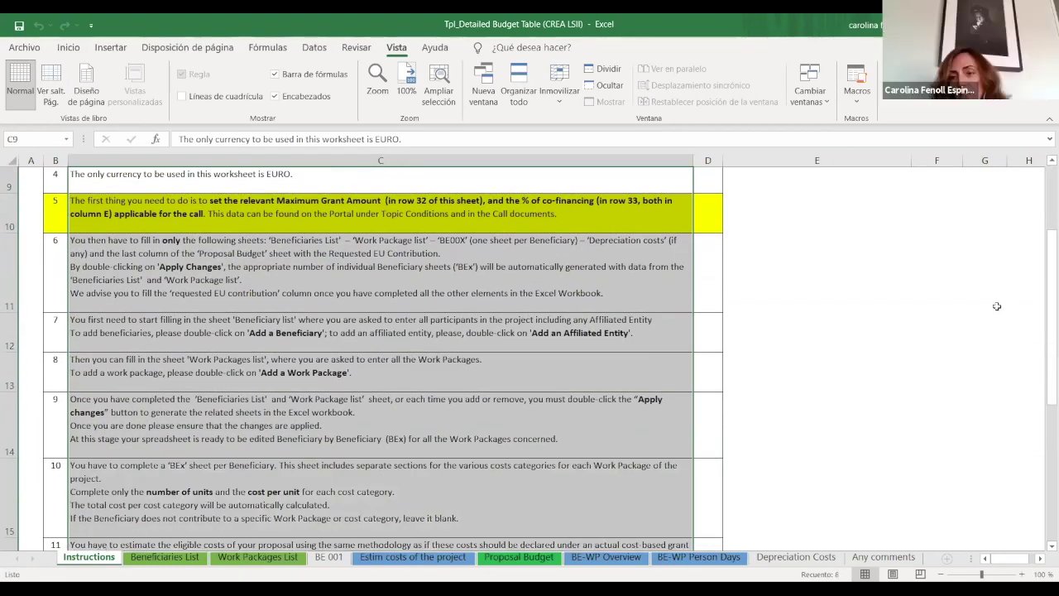
drag(1045, 319, 1042, 204)
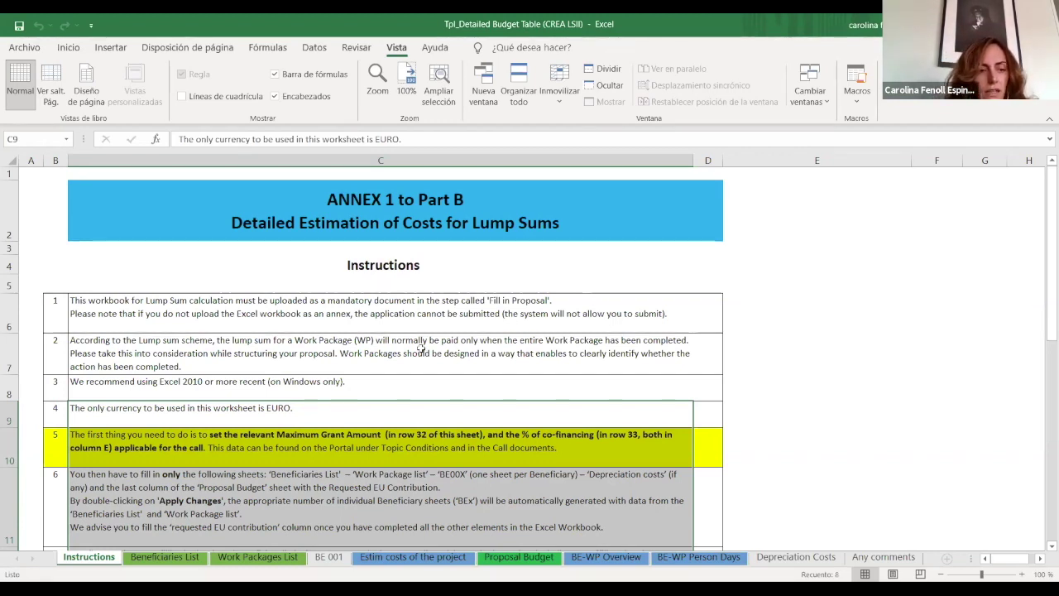
click(371, 436)
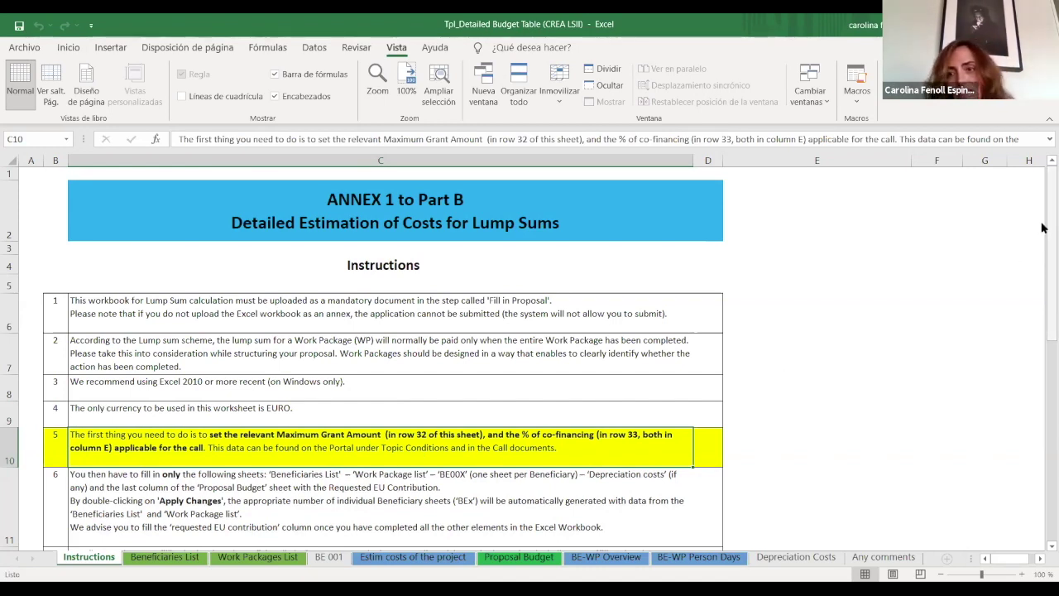
drag(1042, 303, 1042, 424)
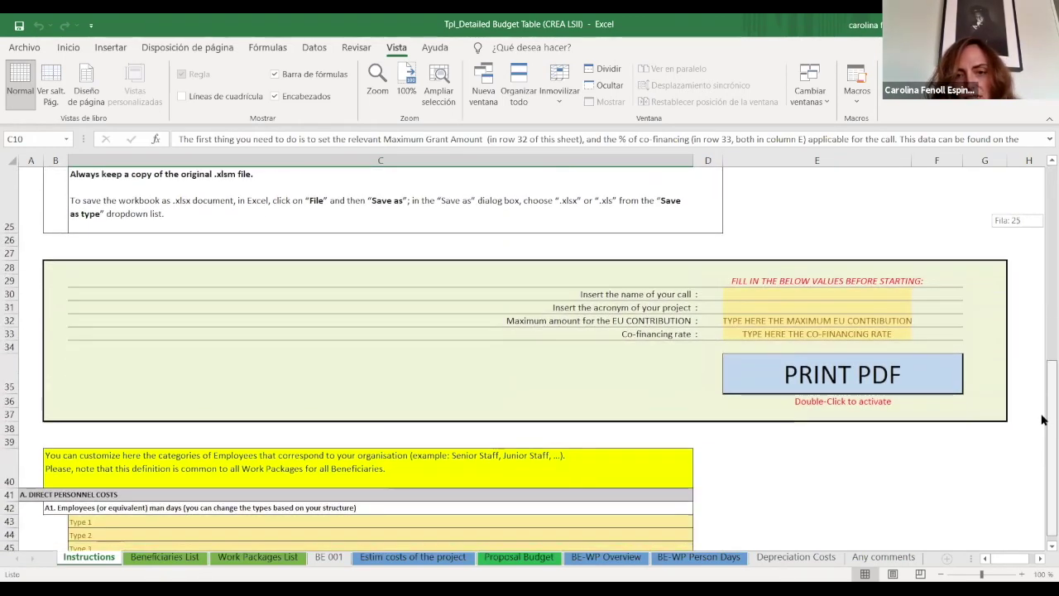
scroll(802, 424, up, 1)
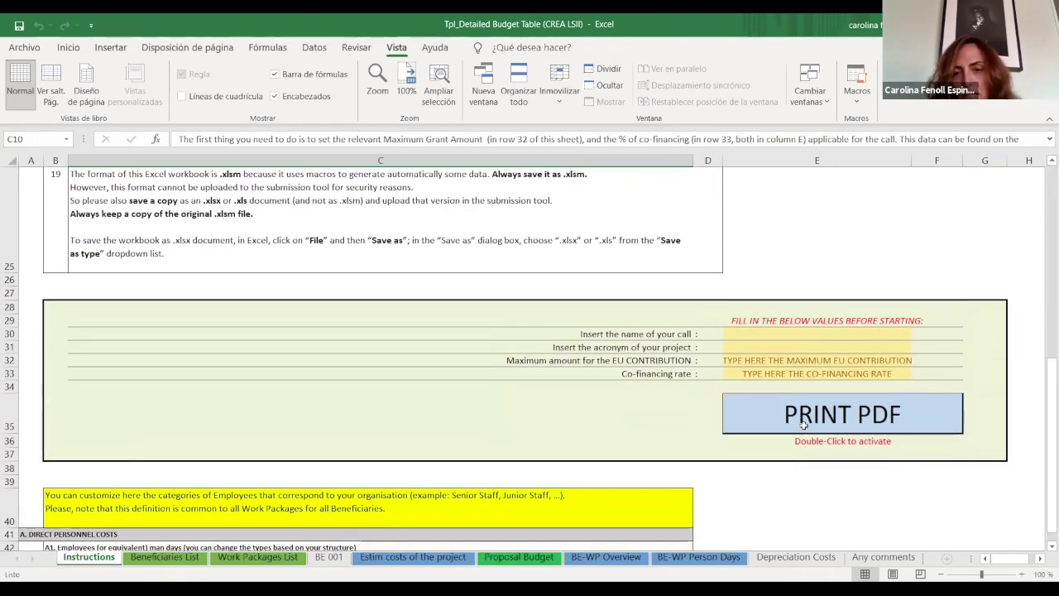
Examine the maximum EU contribution and co-financing rate fields and the customizable employee categories on the Instructions sheet
click(767, 361)
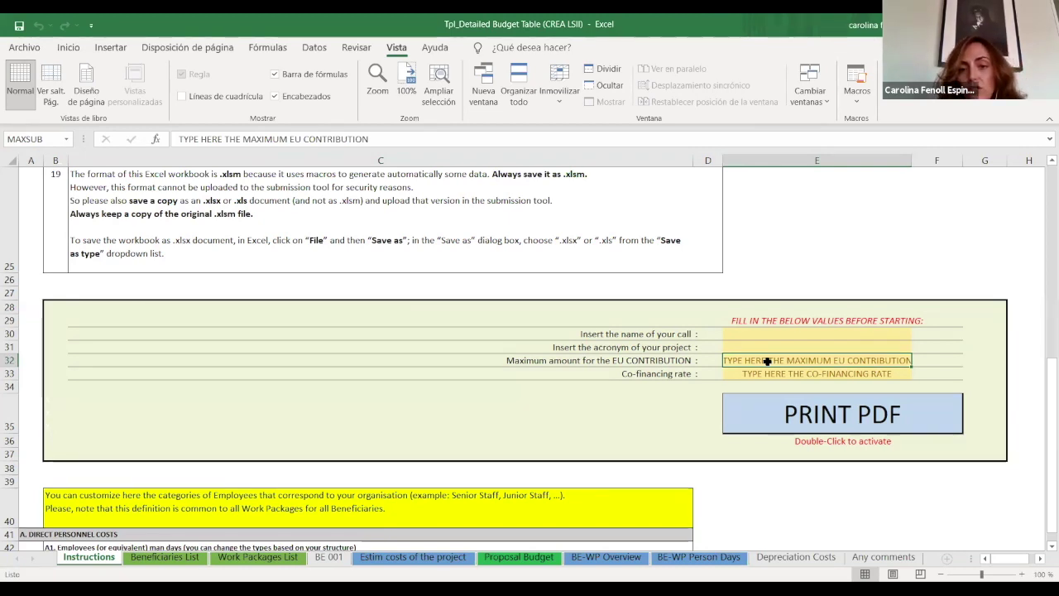
click(762, 378)
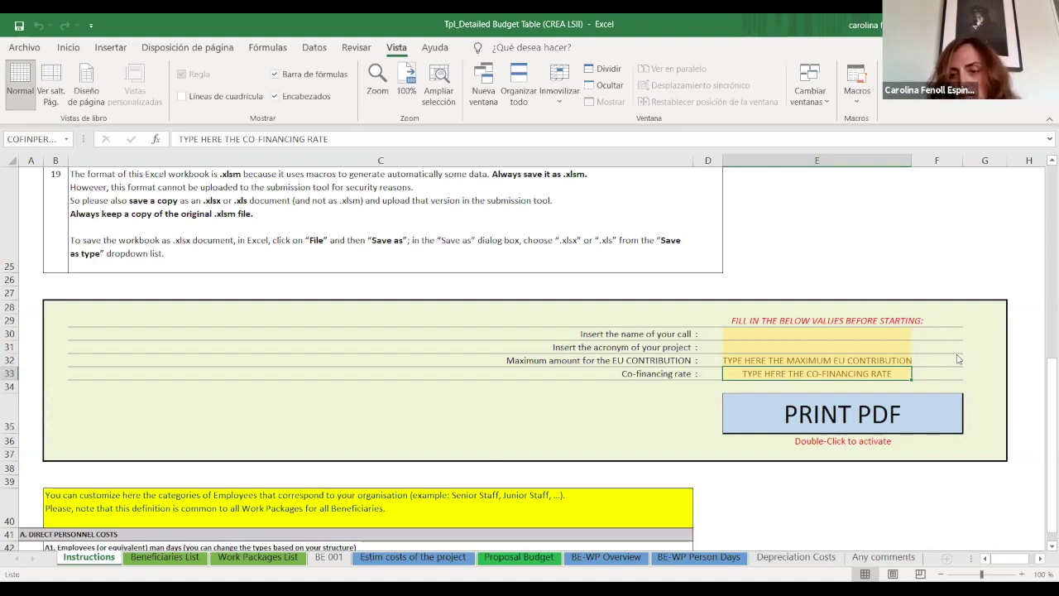
scroll(308, 396, down, 3)
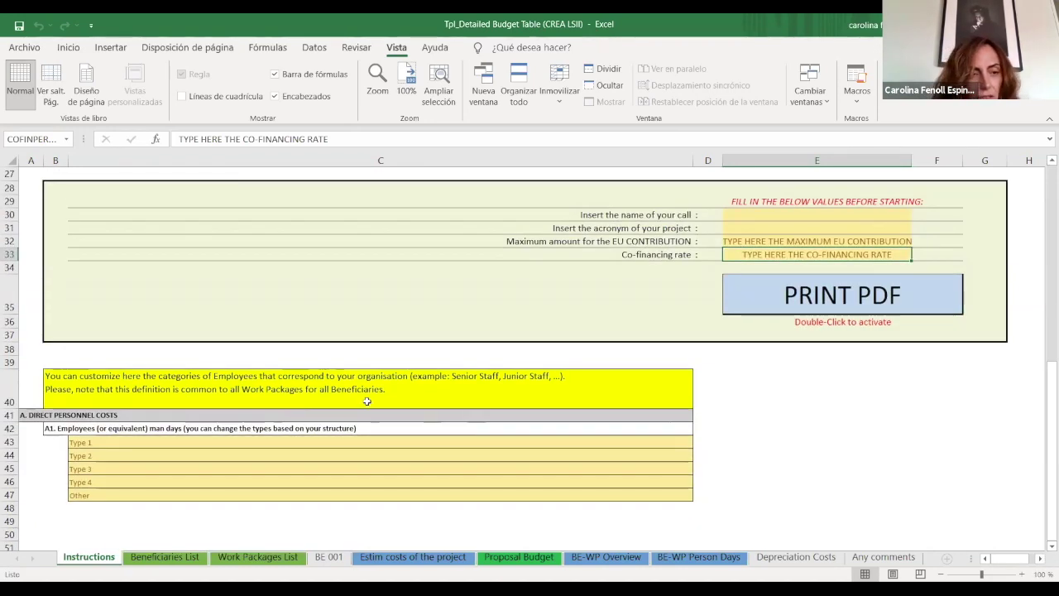
click(307, 396)
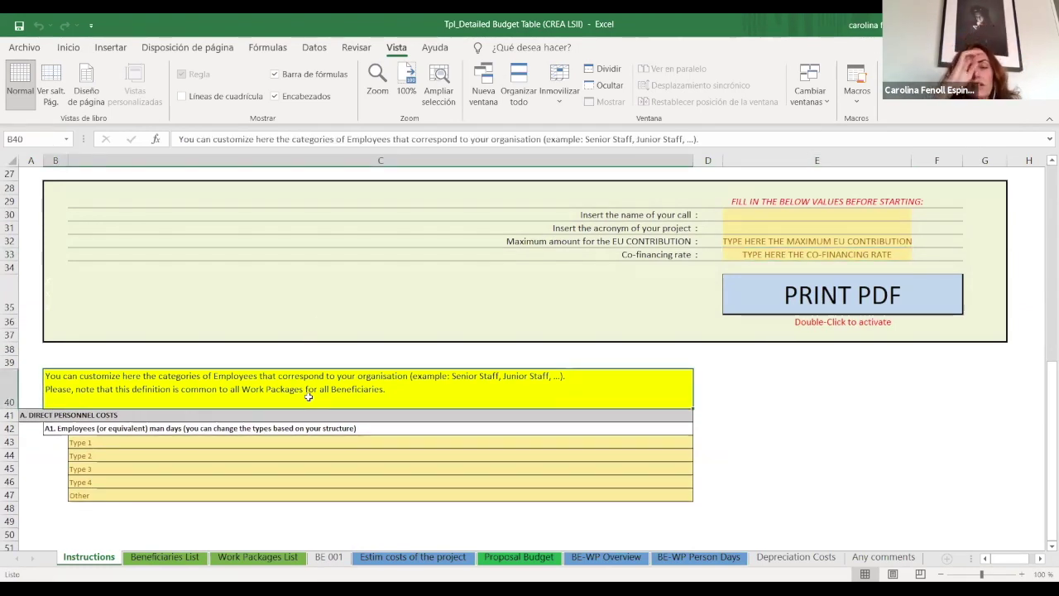
click(97, 445)
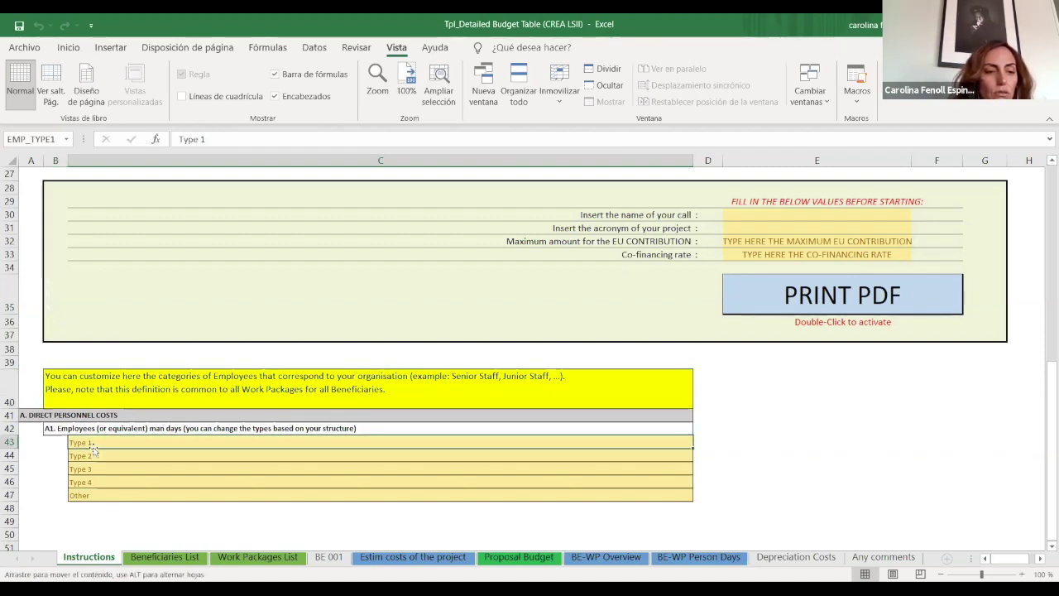
Enter "Pr" as the name of the call and check the Type 1 to Type 3 employee category cells
key(ctrl+Home)
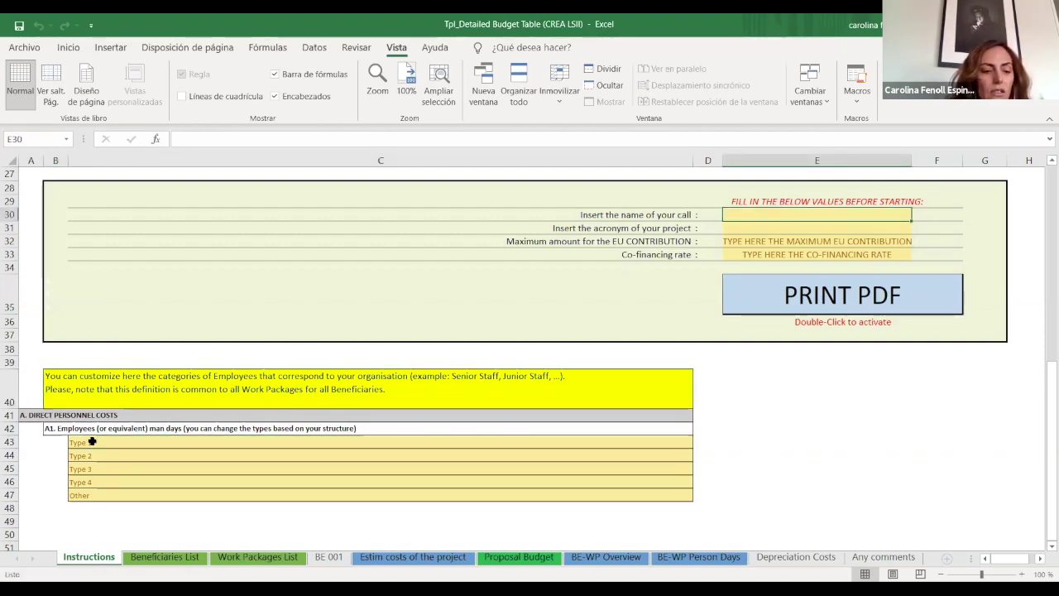
text(Pr)
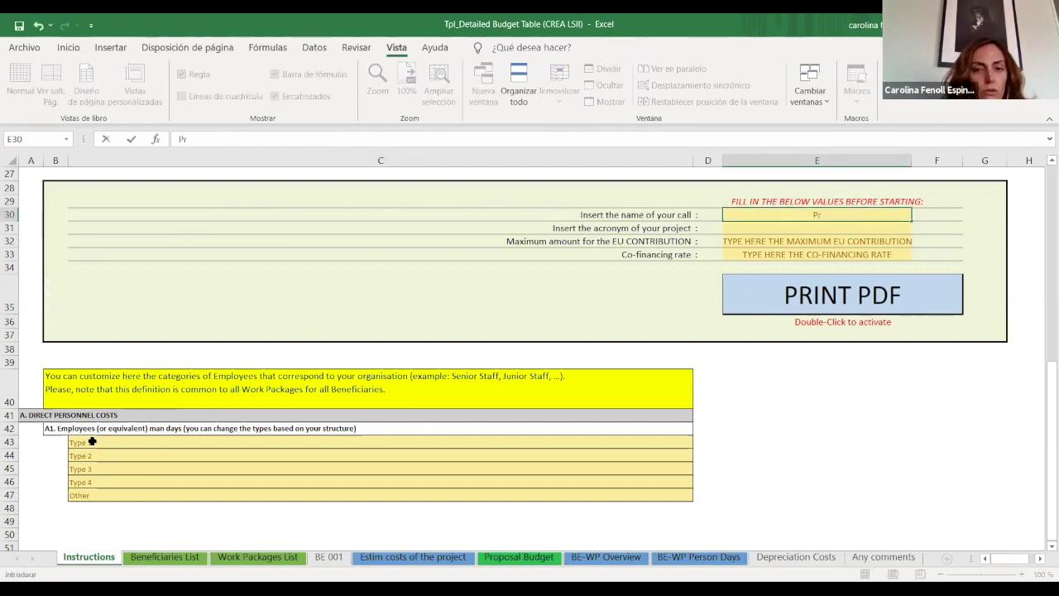
click(92, 441)
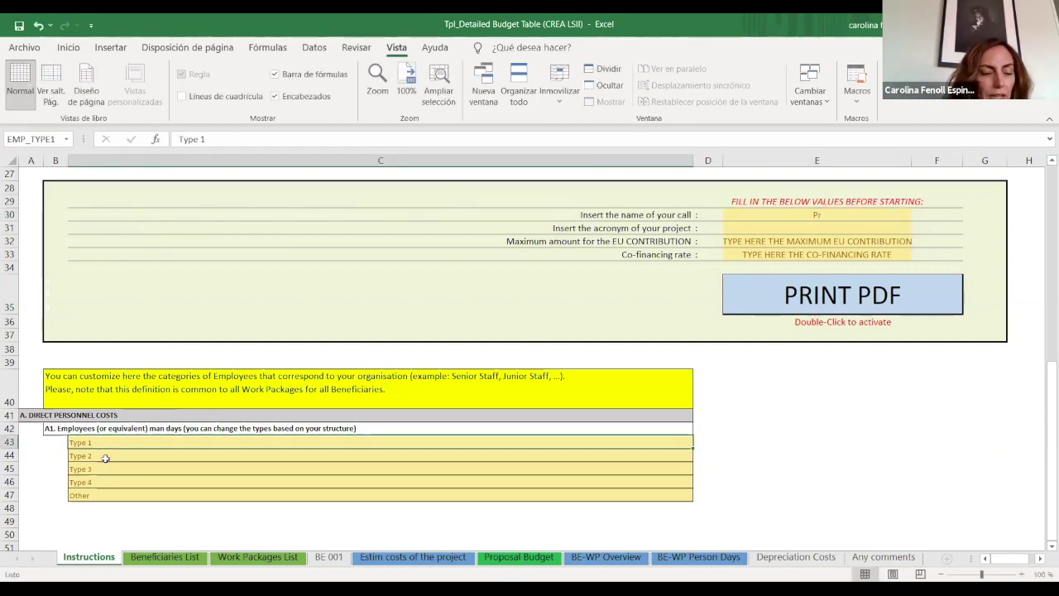
click(105, 455)
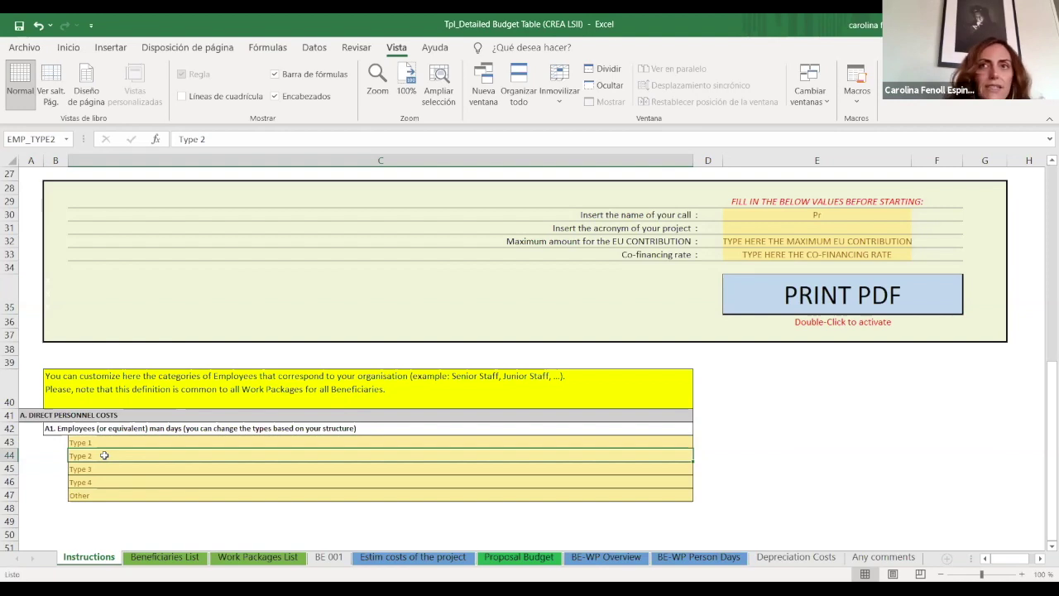
click(109, 469)
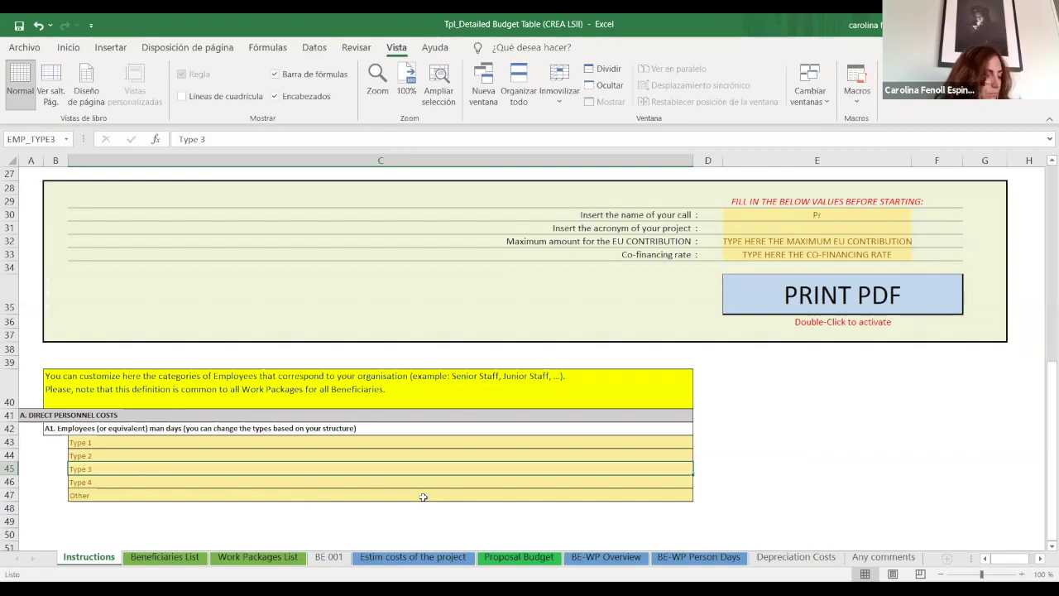
Add a second beneficiary in the Beneficiaries List and name BE 001 "Librería cCC"
click(169, 560)
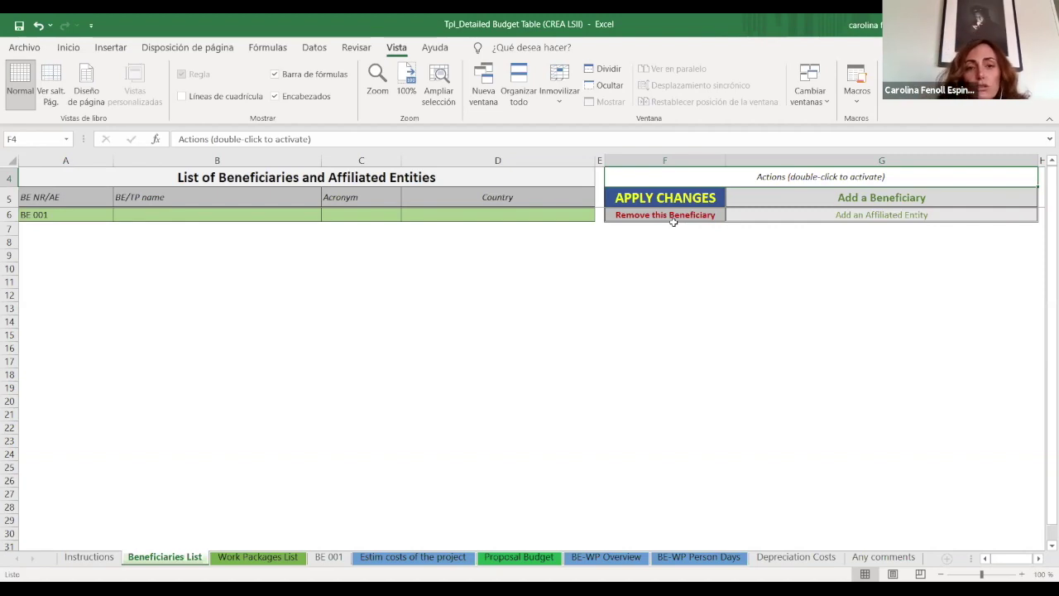
double_click(848, 199)
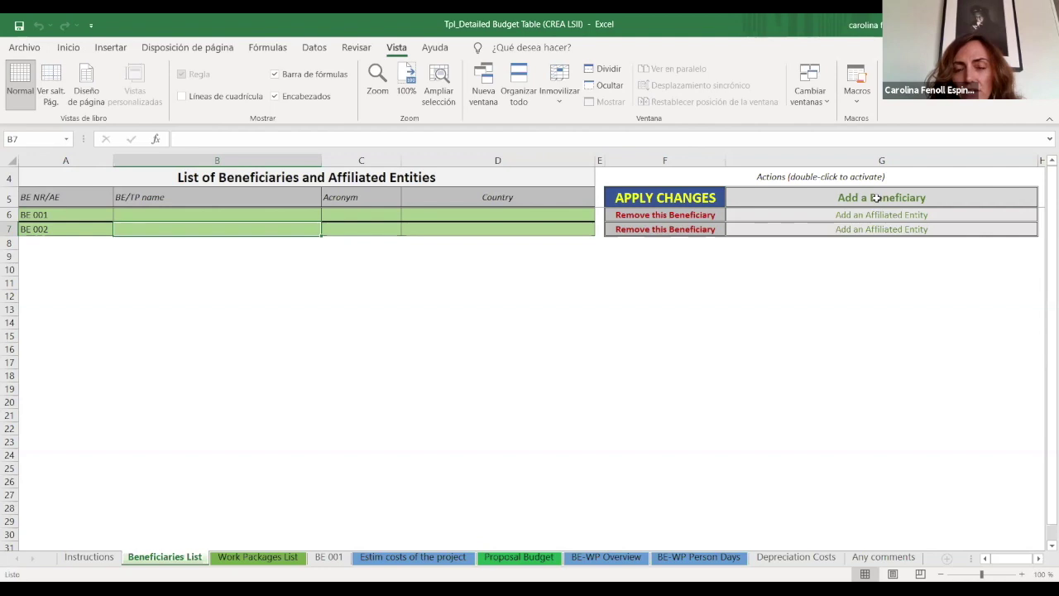
click(143, 212)
double_click(143, 212)
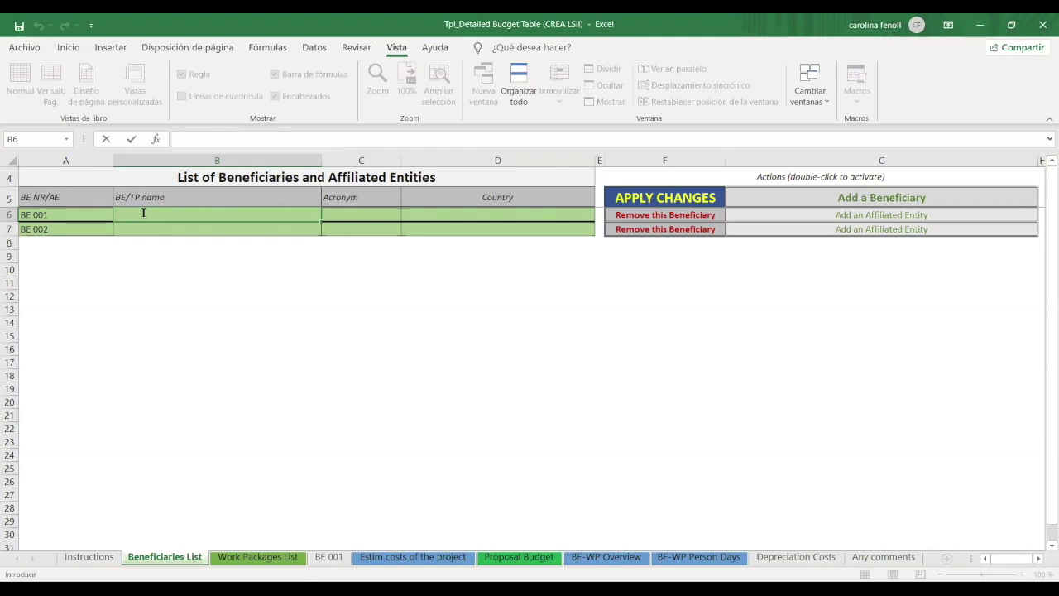
text(Librería cCC)
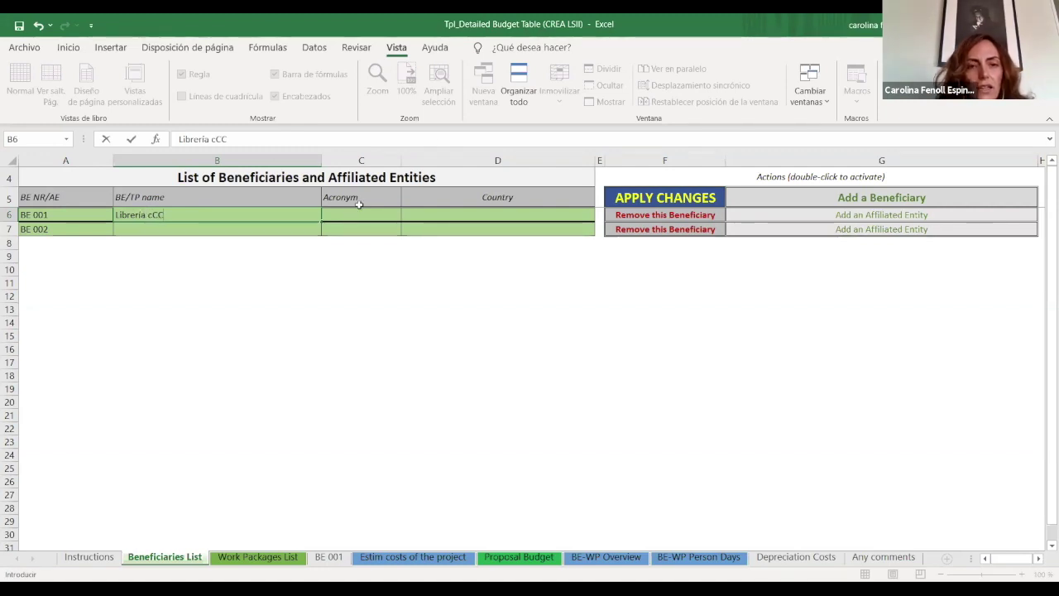
double_click(683, 203)
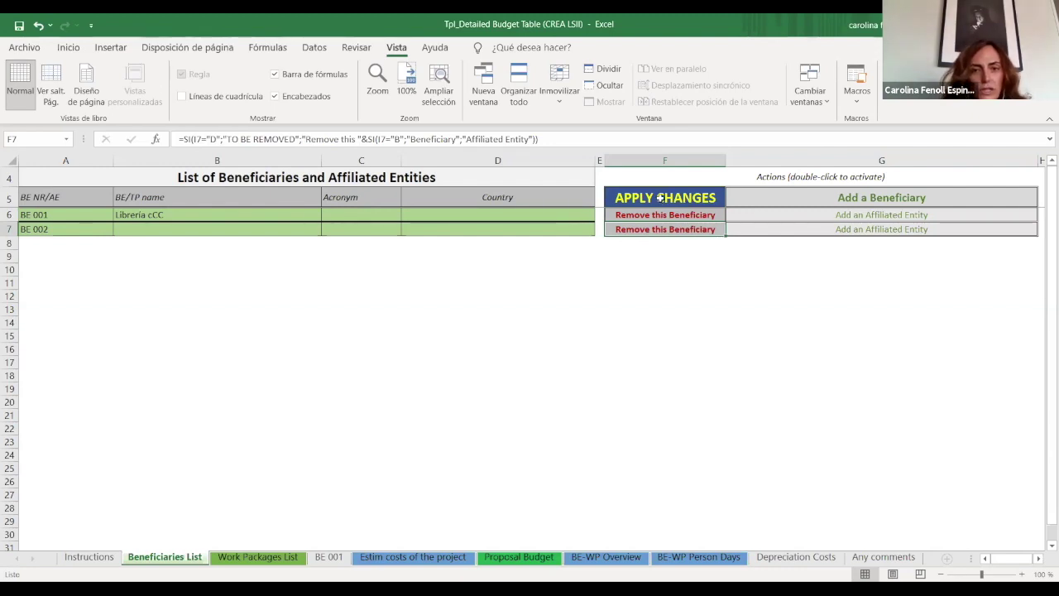
Give BE 001 the acronym "sss" and the country Albania, and apply the beneficiary changes to the workbook
click(355, 215)
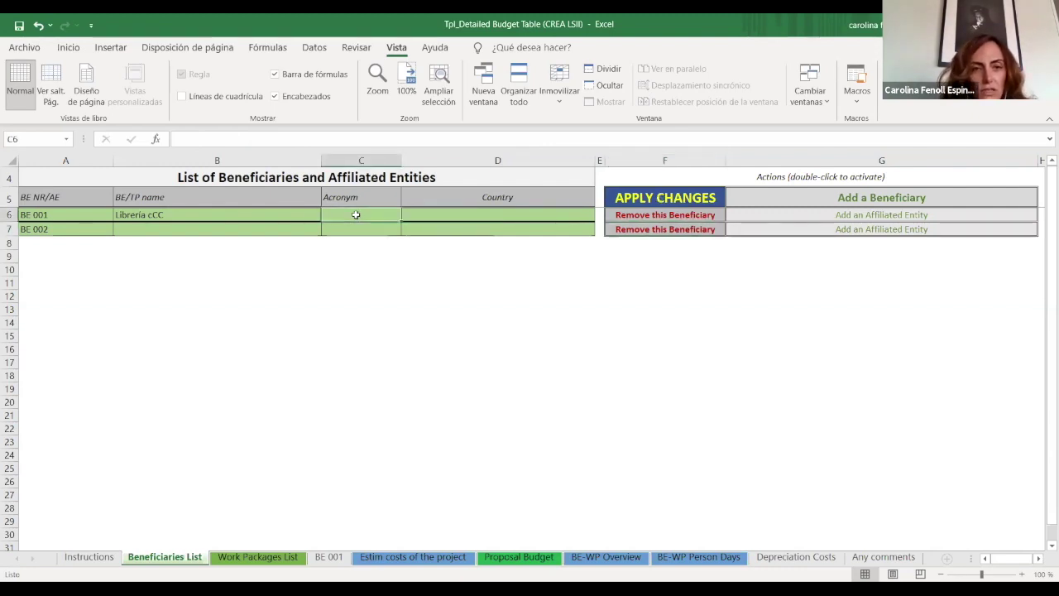
text(sss)
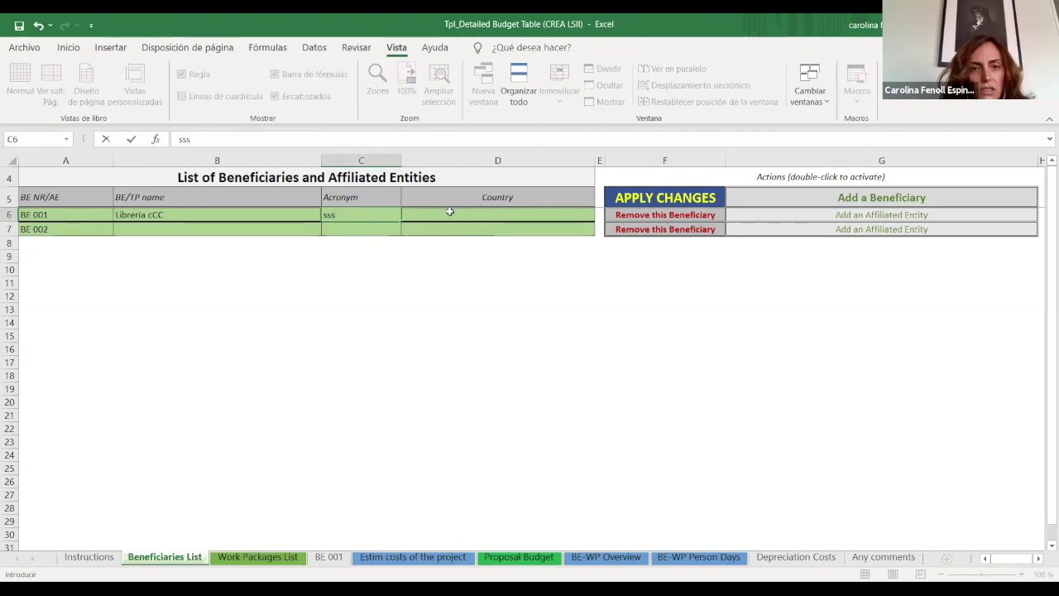
click(449, 212)
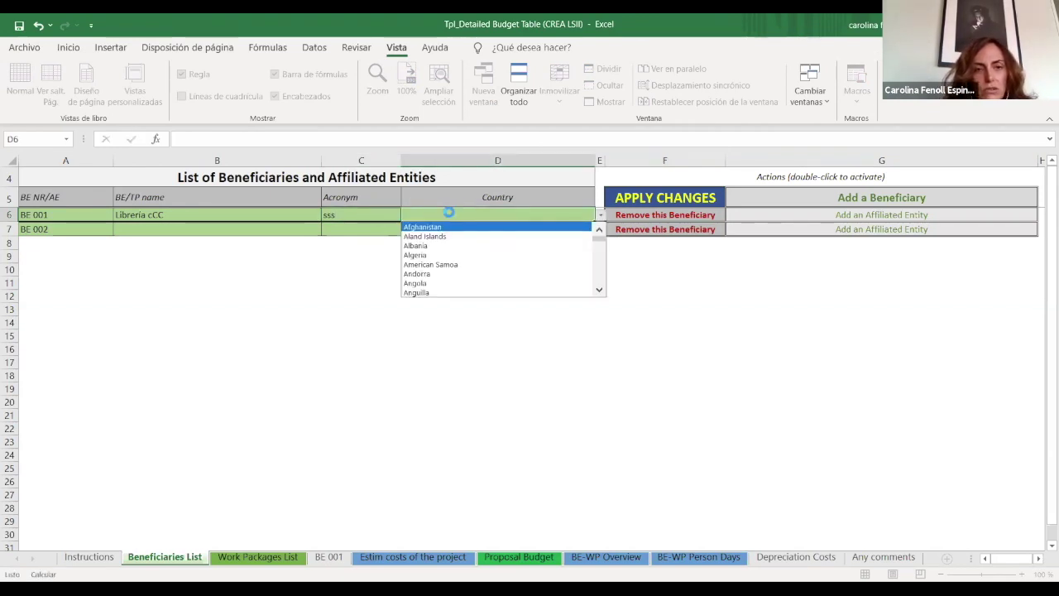
click(492, 244)
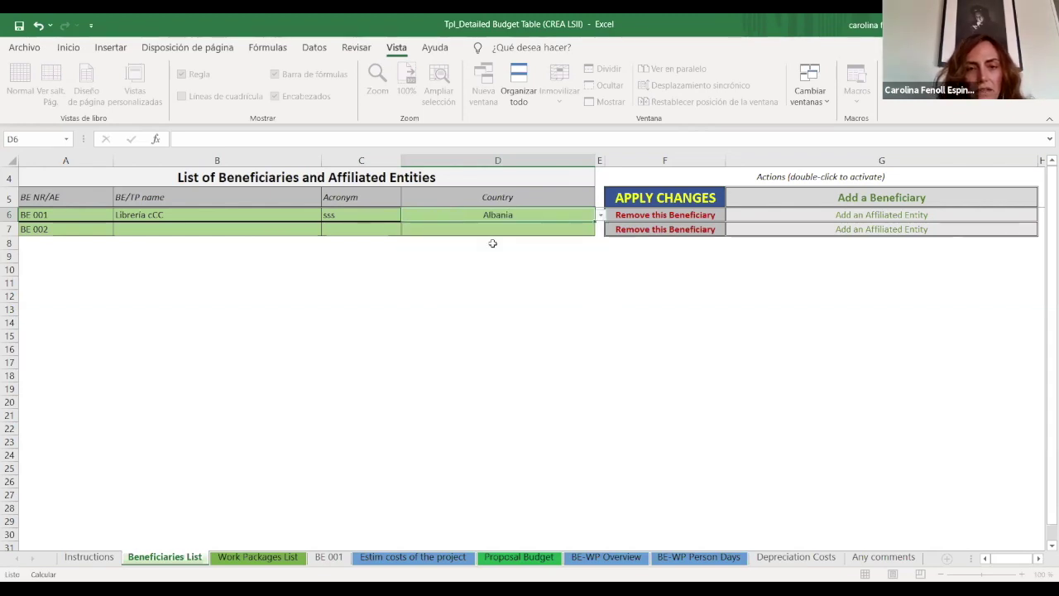
double_click(661, 195)
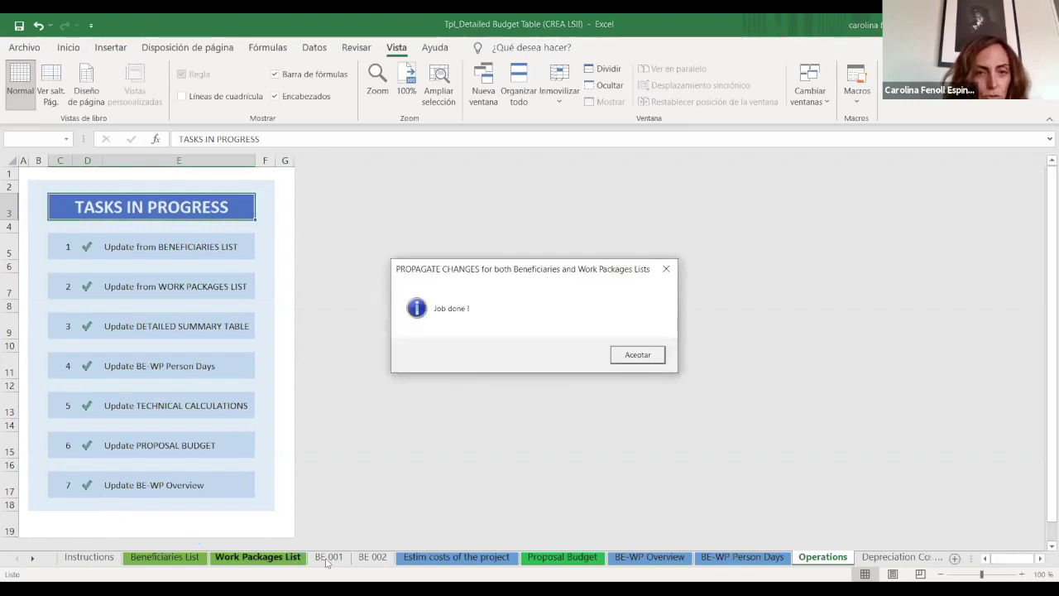
click(637, 355)
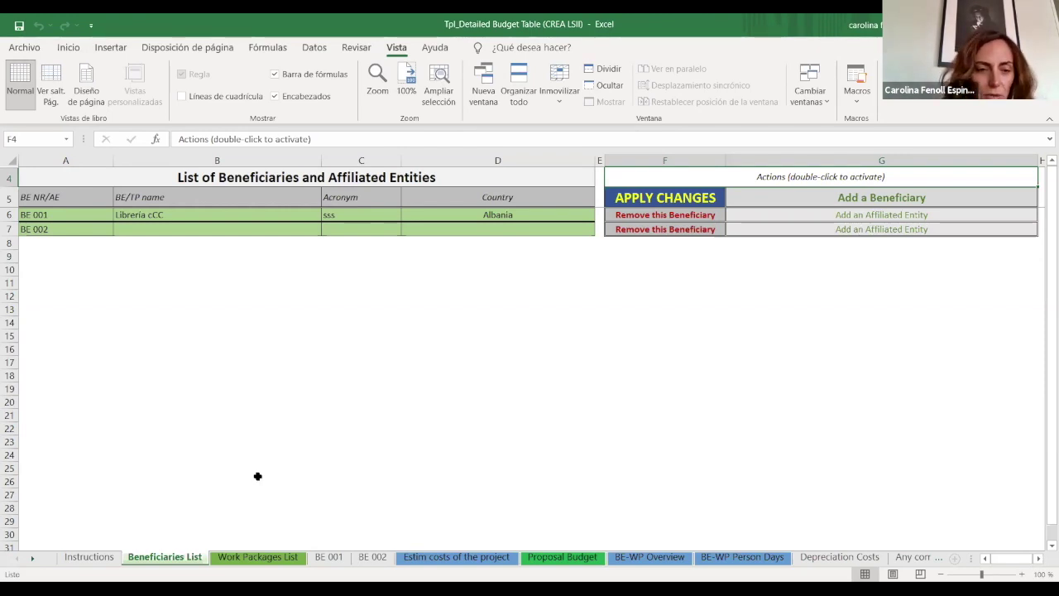
Label work package WP 001 "Management" in the Work Packages List
click(254, 557)
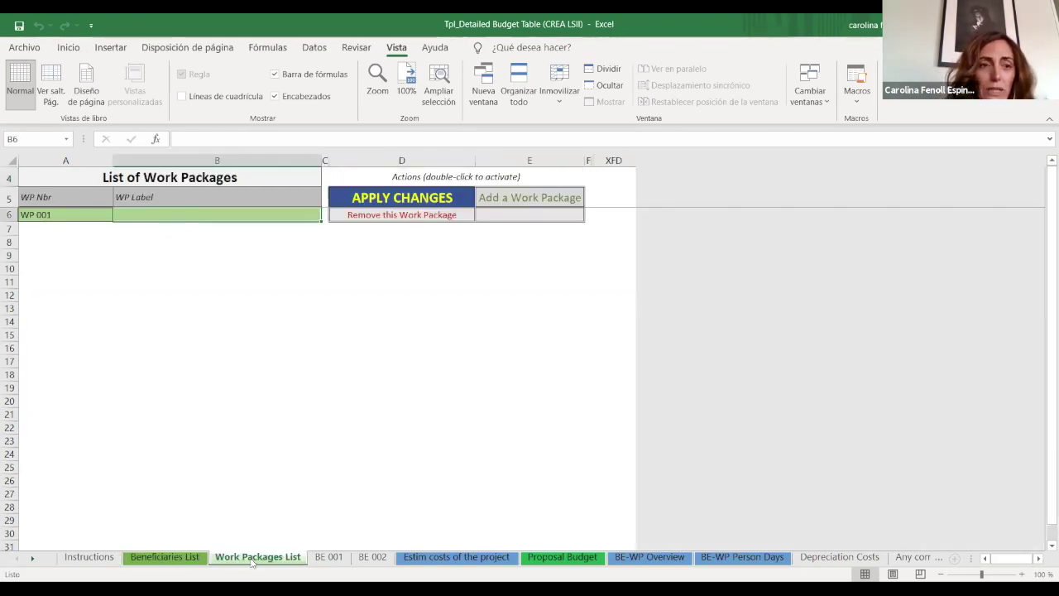
double_click(218, 215)
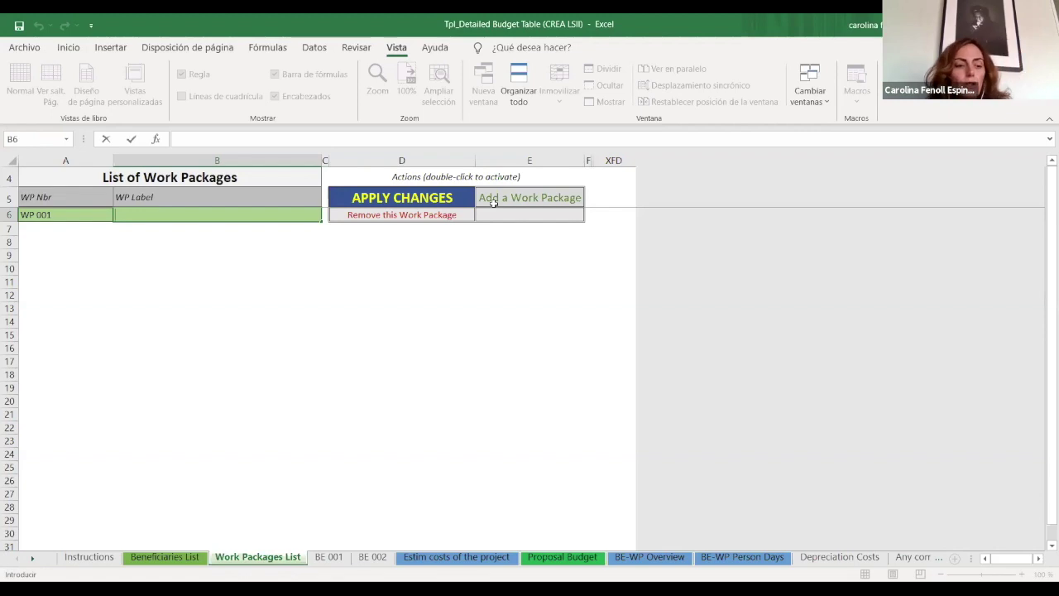
text(Management)
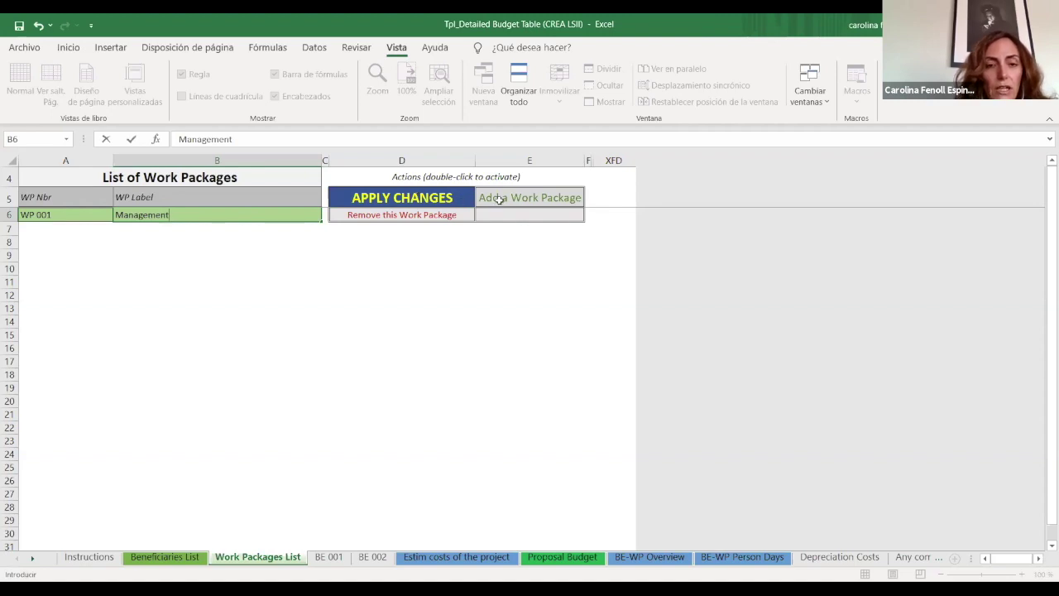
Add a second work package labelled "Translation" and apply the work package changes to the workbook
click(503, 198)
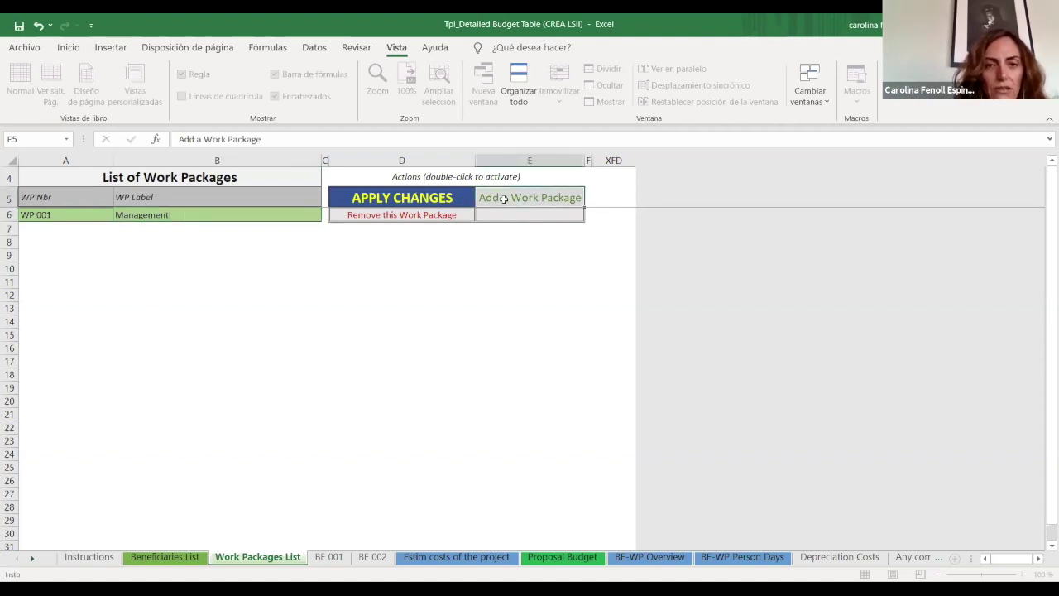
double_click(503, 198)
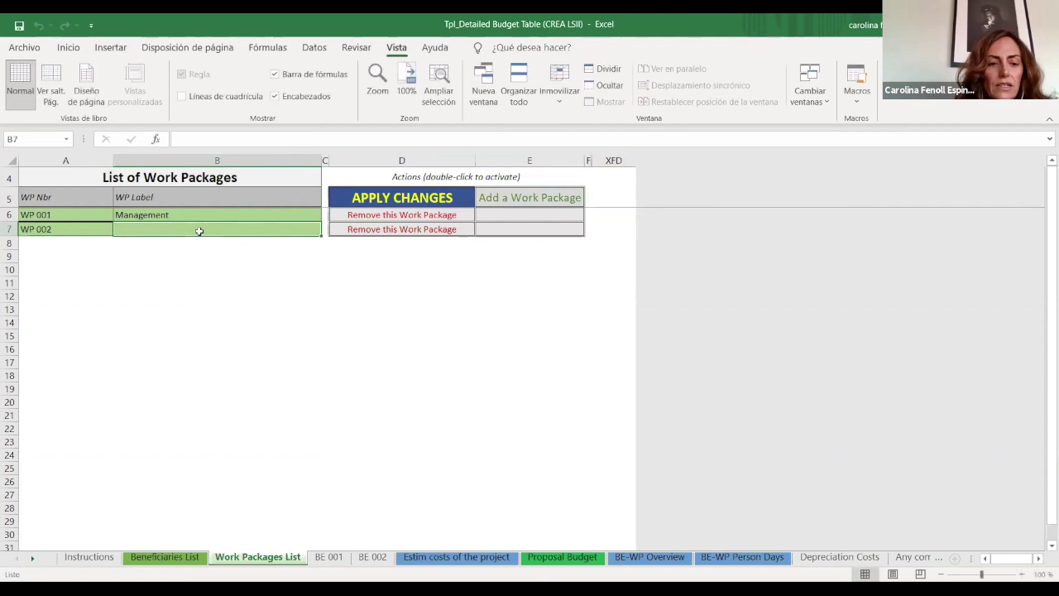
text(Translation)
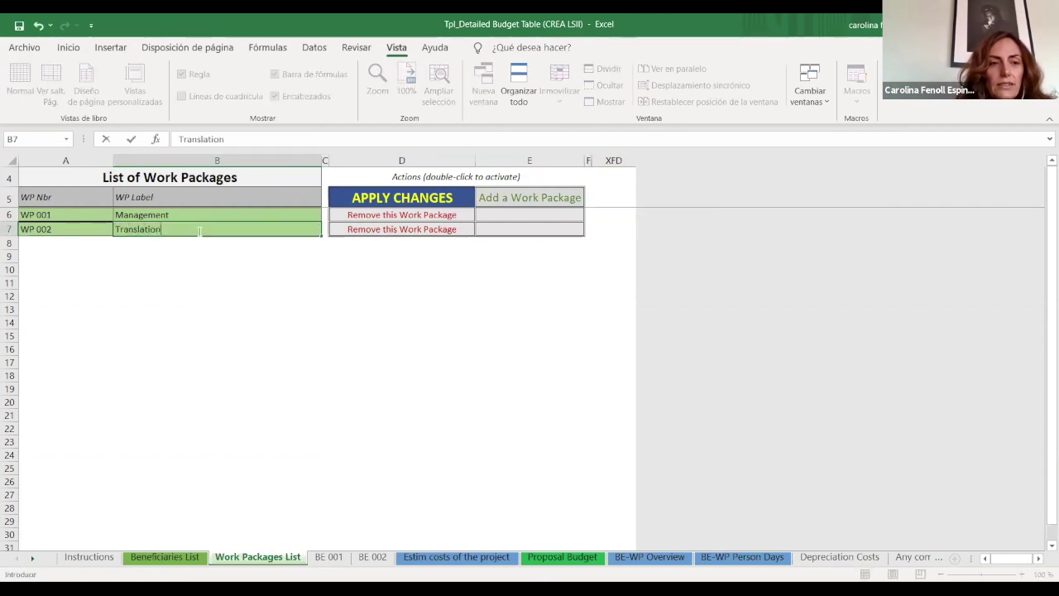
double_click(356, 198)
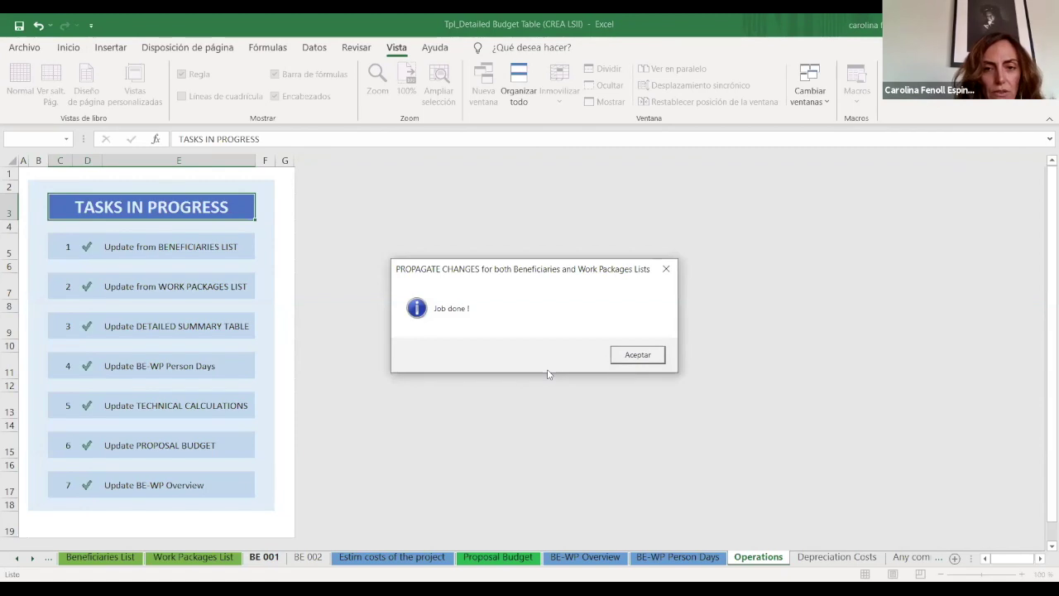
key(Return)
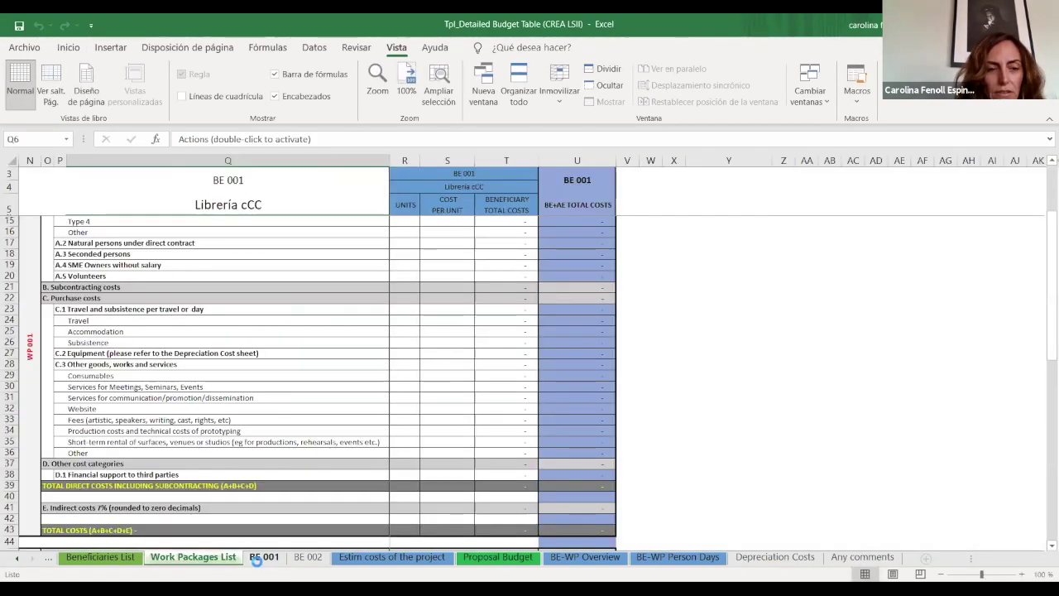
Examine the BE 001 sheet's cost categories for the Management work package down to the start of the Translation section
click(258, 560)
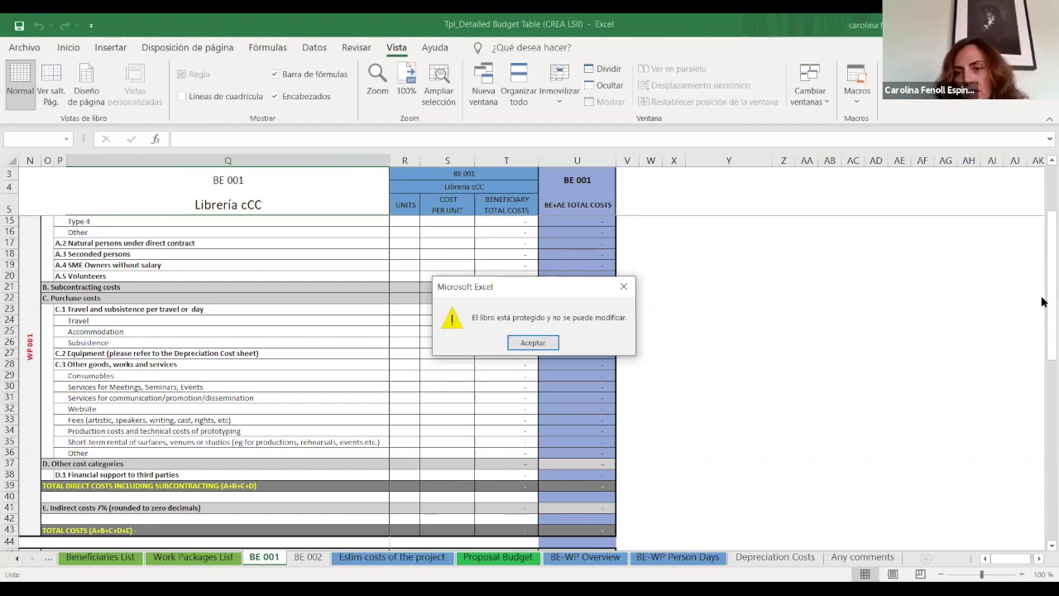
click(533, 342)
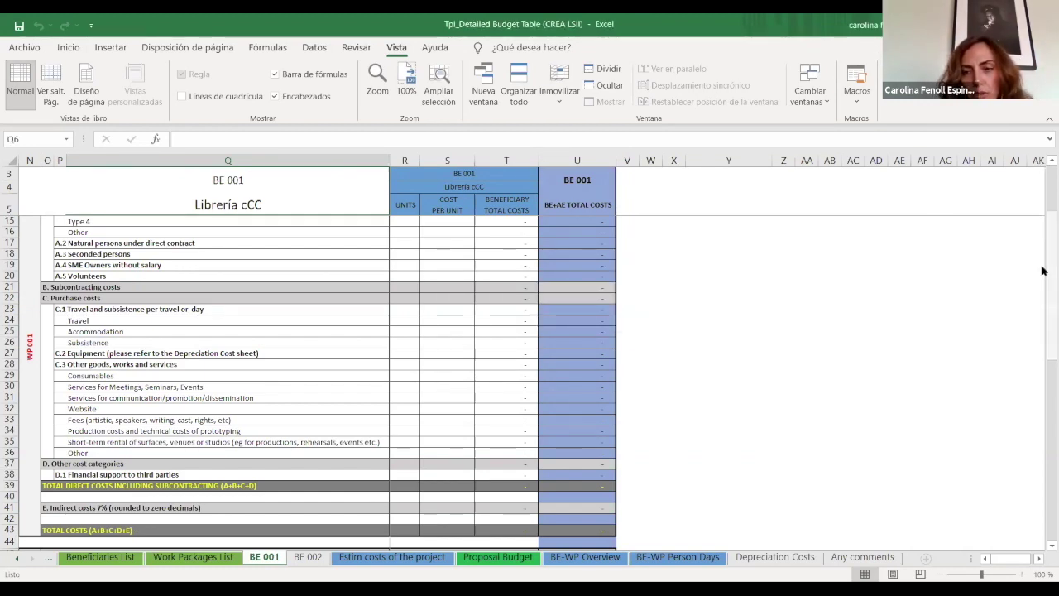
drag(1048, 270, 1048, 239)
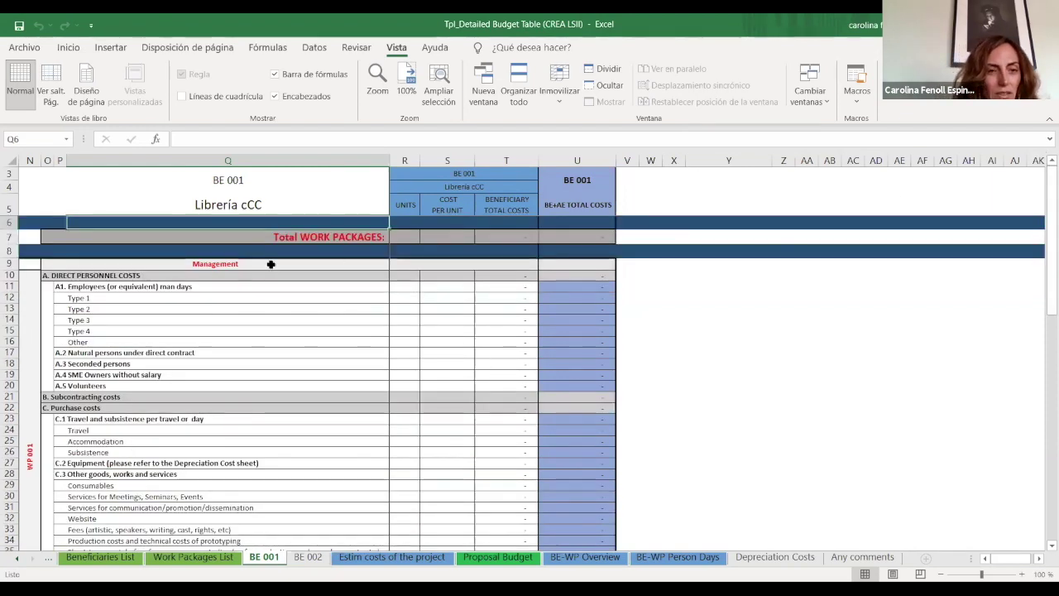
click(269, 263)
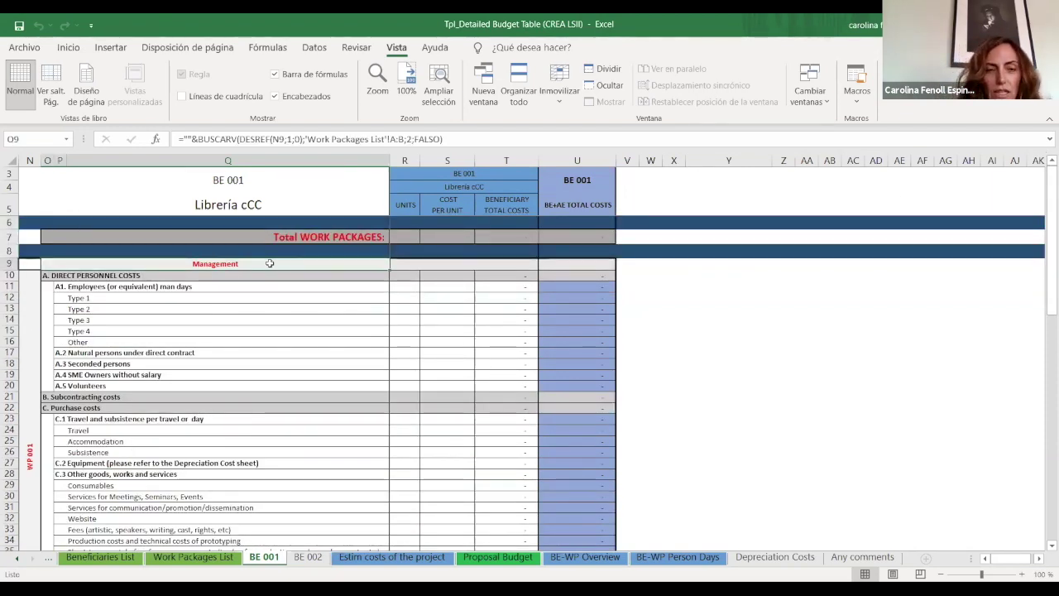
key(Down)
key(Down)
key(Down)
key(Down)
key(Down)
key(Down)
key(Down)
key(Down)
key(Down)
key(Down)
key(Down)
key(Down)
key(Down)
key(Down)
key(Down)
key(Down)
key(Down)
key(Down)
key(Down)
key(Down)
key(Down)
key(Down)
key(Down)
key(Down)
key(Down)
key(Down)
key(Down)
key(Down)
key(Down)
key(Down)
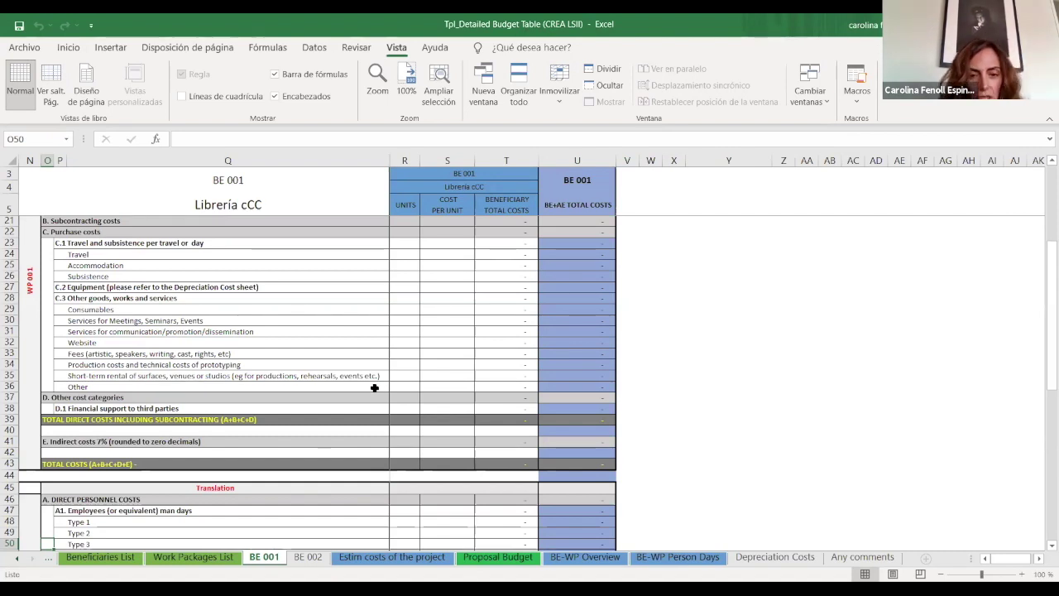
Look through the project cost estimate, BE 002, Proposal Budget and BE-WP sheets, including the requested EU contribution column
click(381, 563)
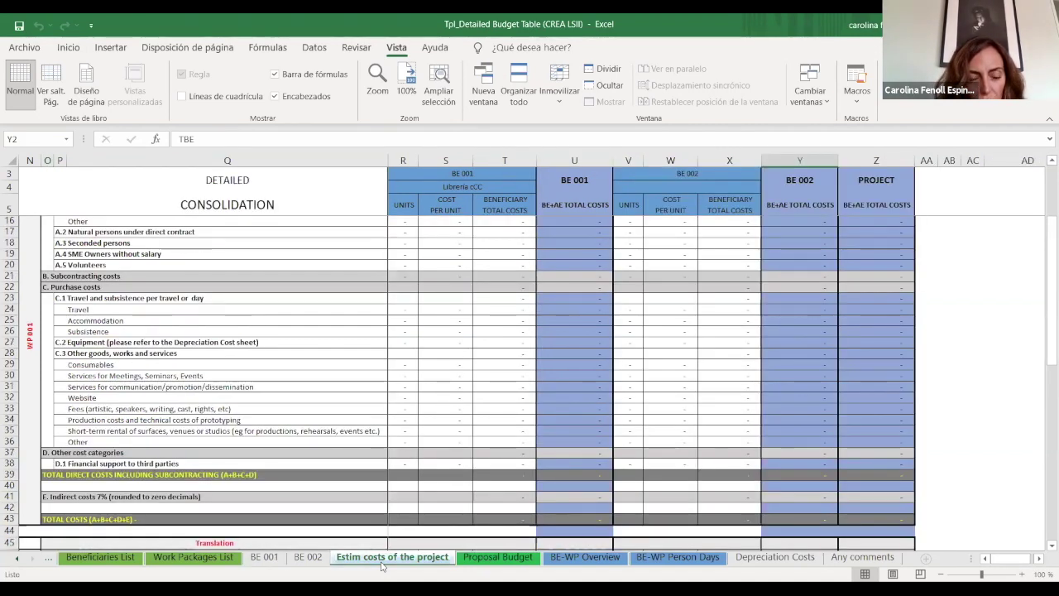
click(308, 556)
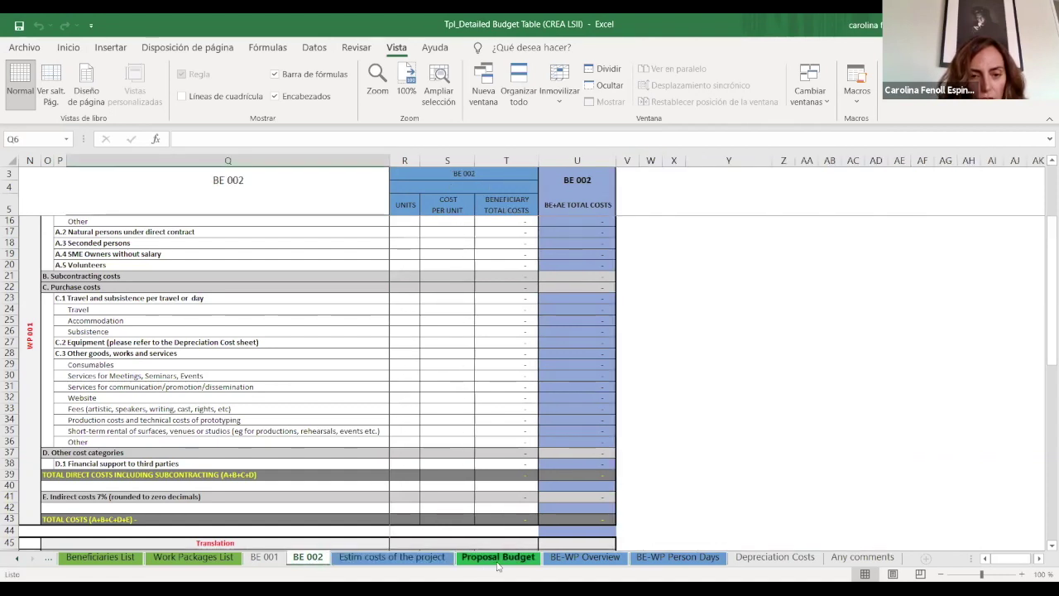
click(498, 559)
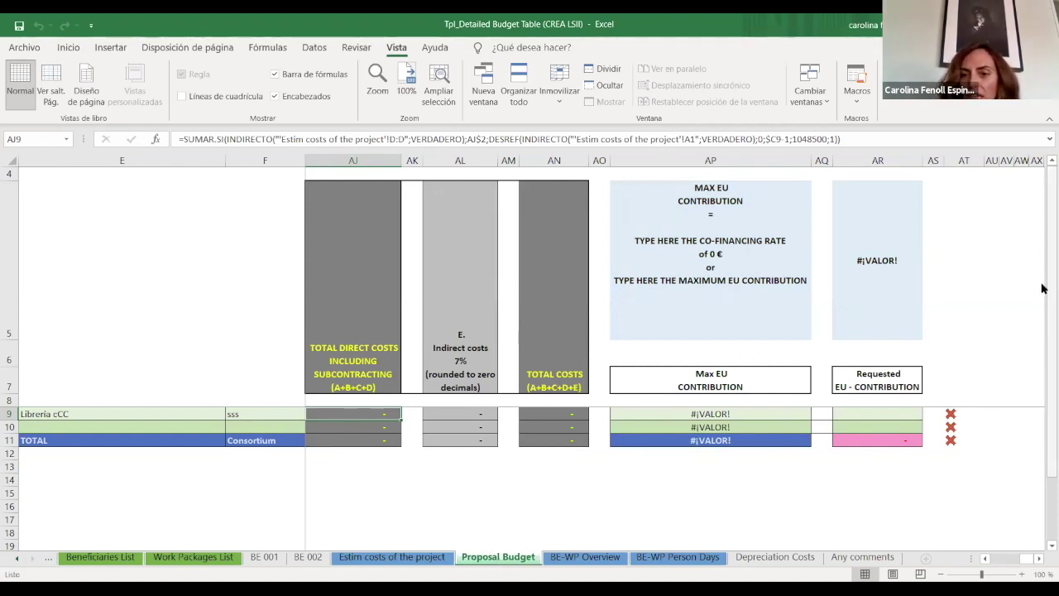
click(882, 381)
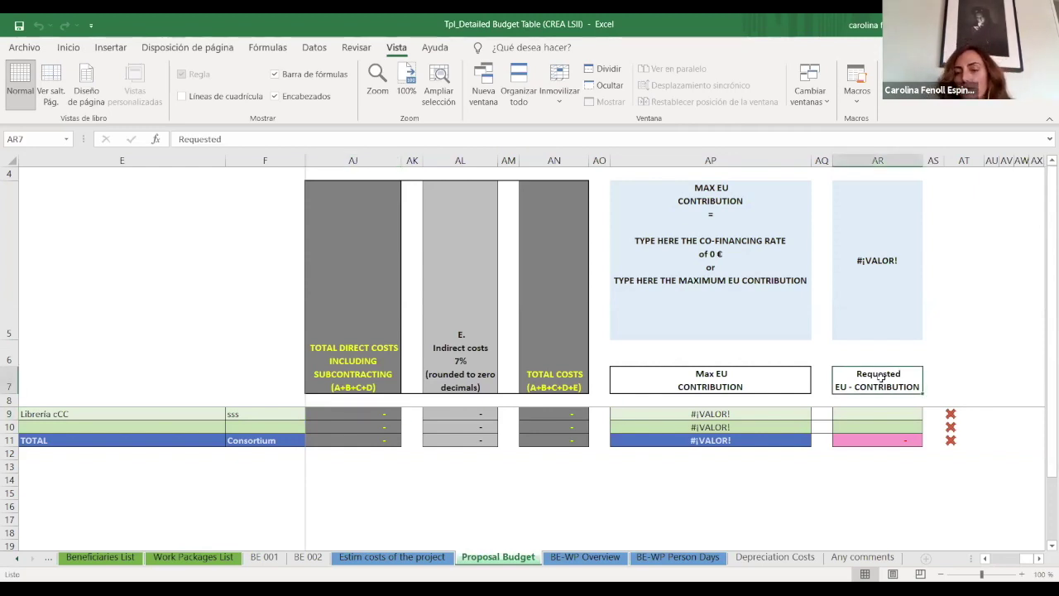
click(855, 414)
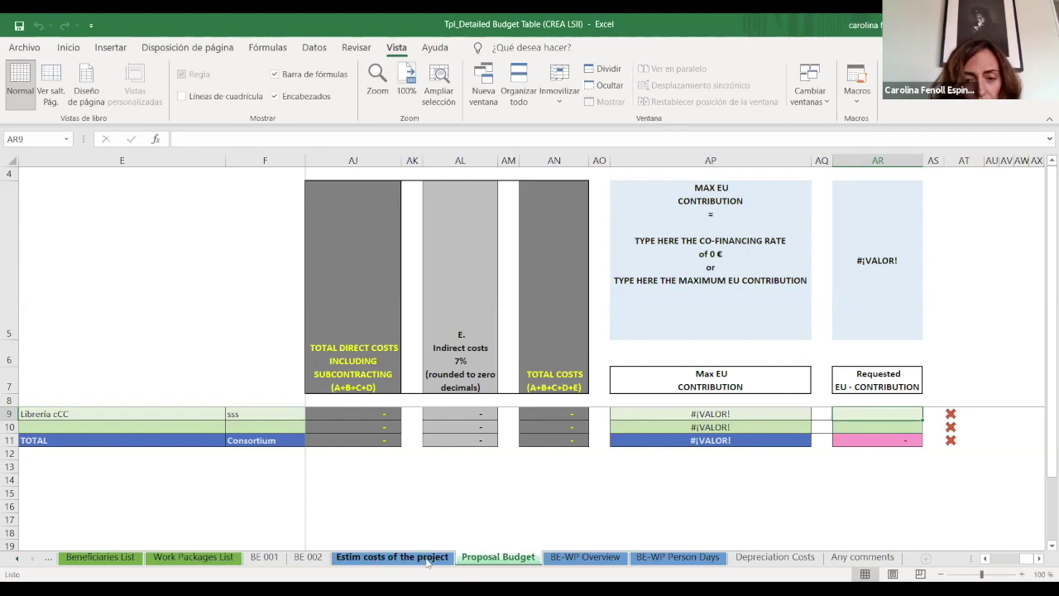
click(585, 560)
click(643, 560)
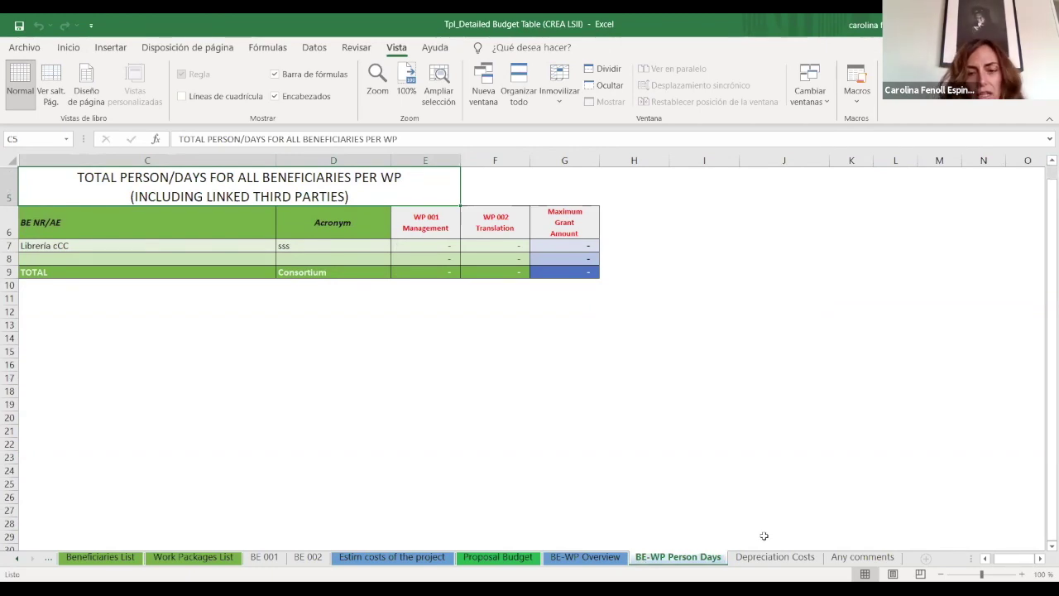
Set the resource type of the first entry in the Depreciation Costs list to Equipment
click(773, 558)
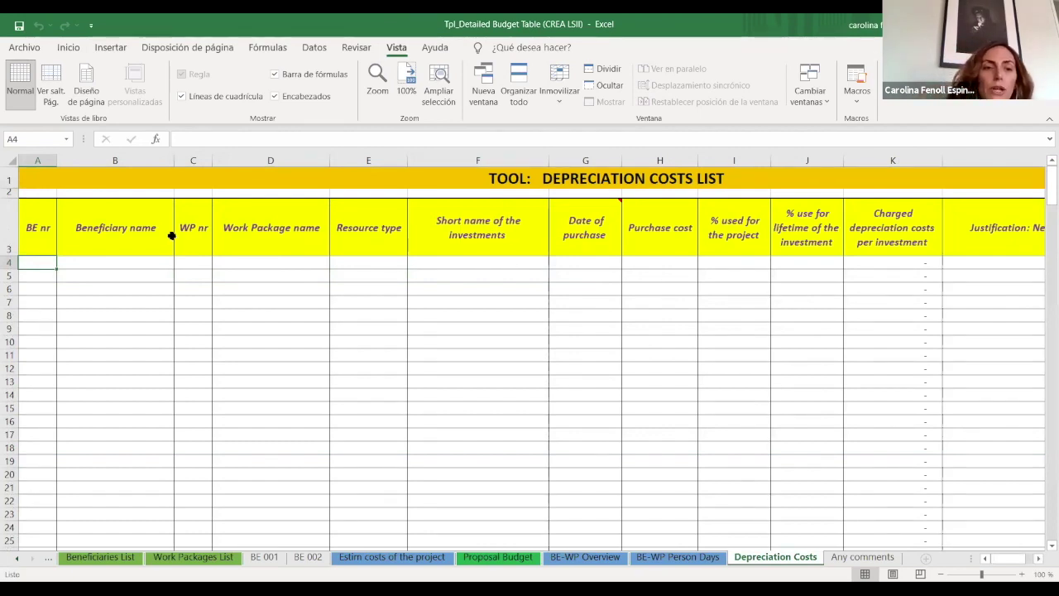
click(344, 262)
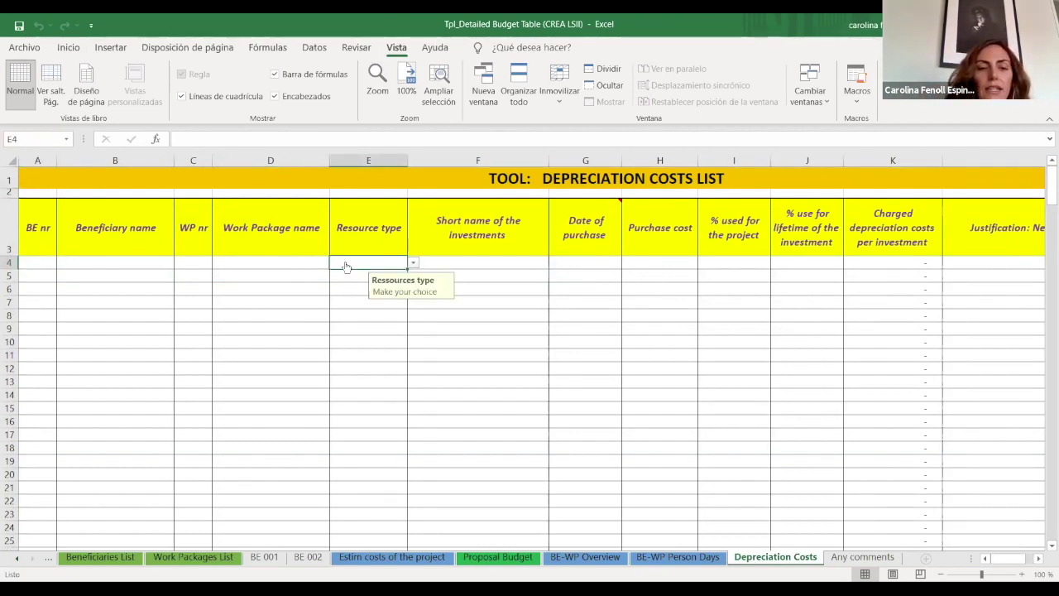
click(413, 265)
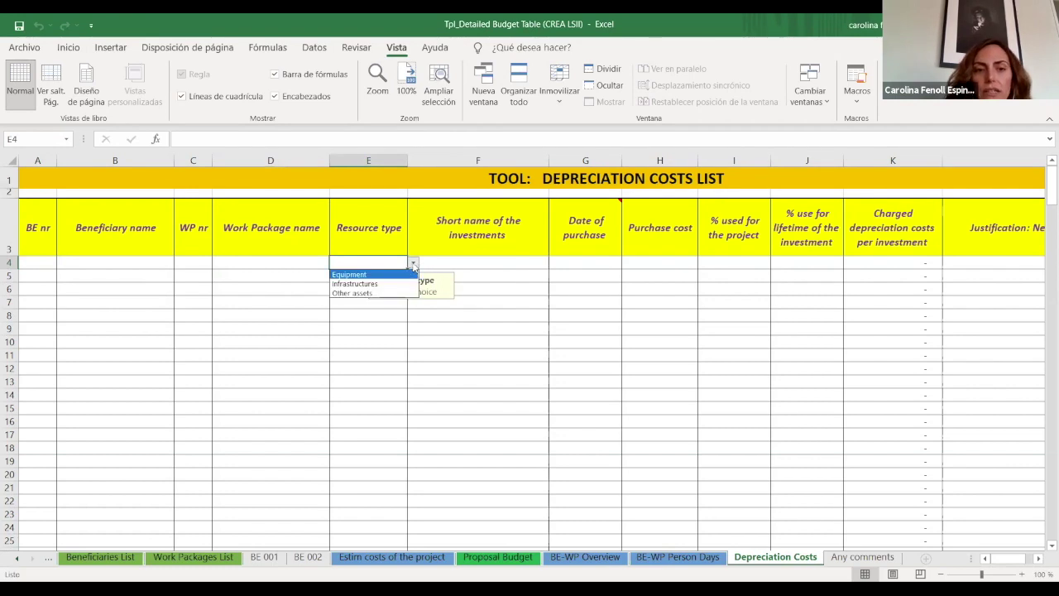
click(373, 274)
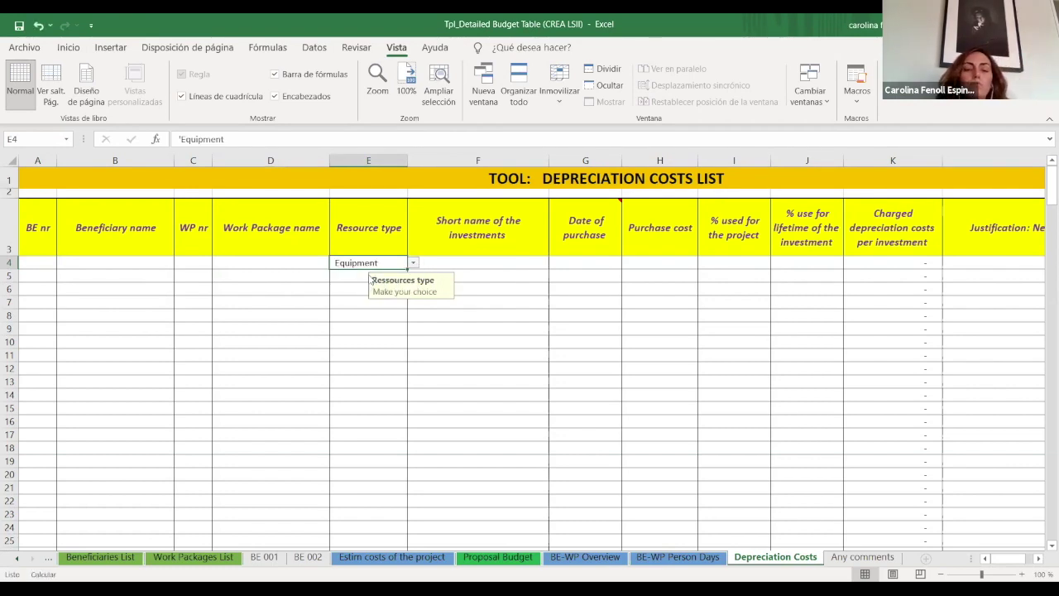
Examine the investment name, purchase date, project use and lifetime use fields of the first depreciation entry
click(496, 263)
click(569, 261)
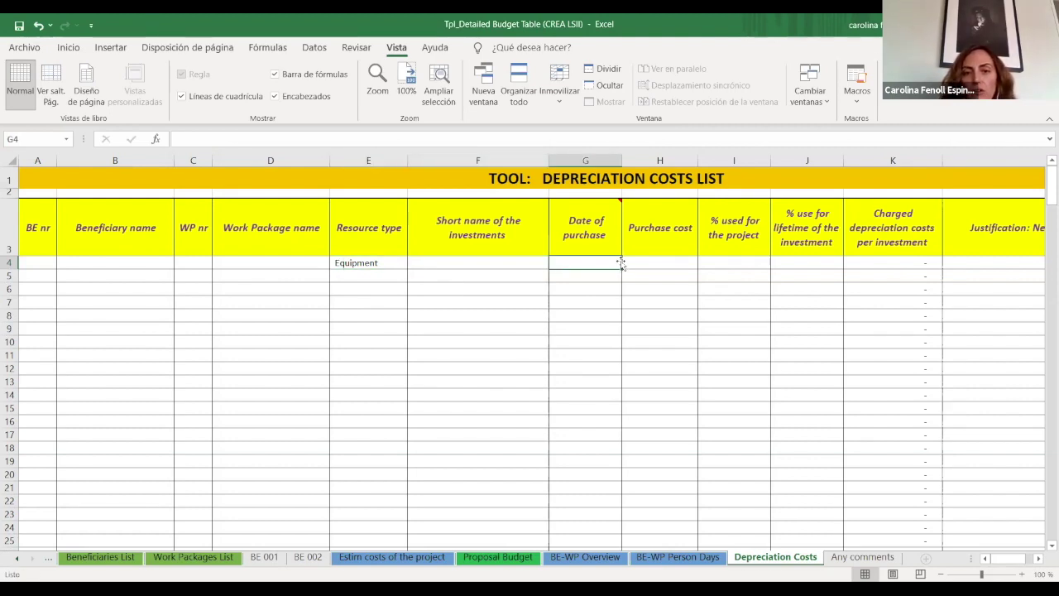
click(737, 262)
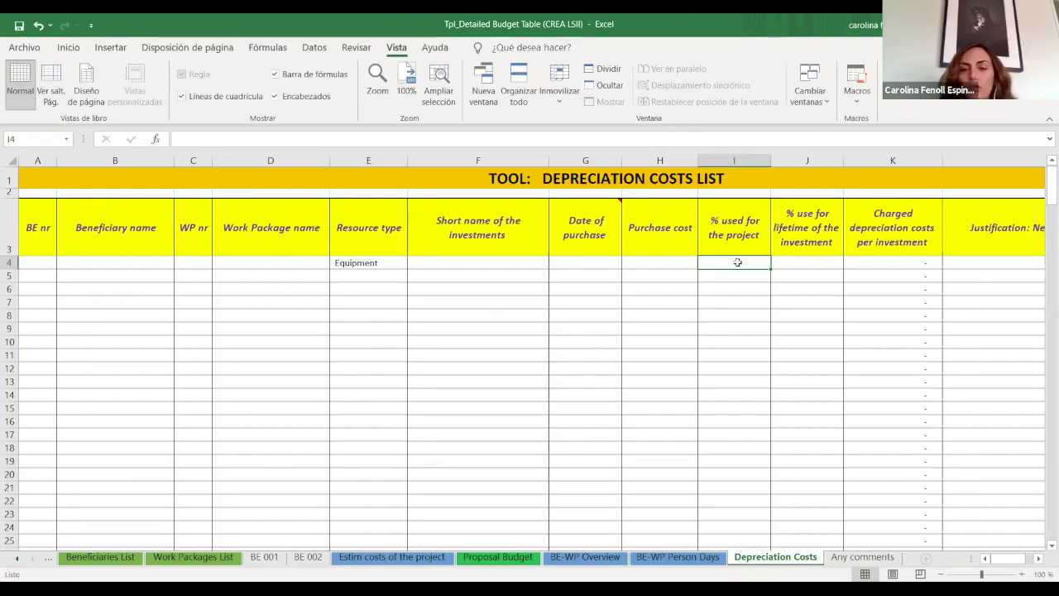
click(785, 261)
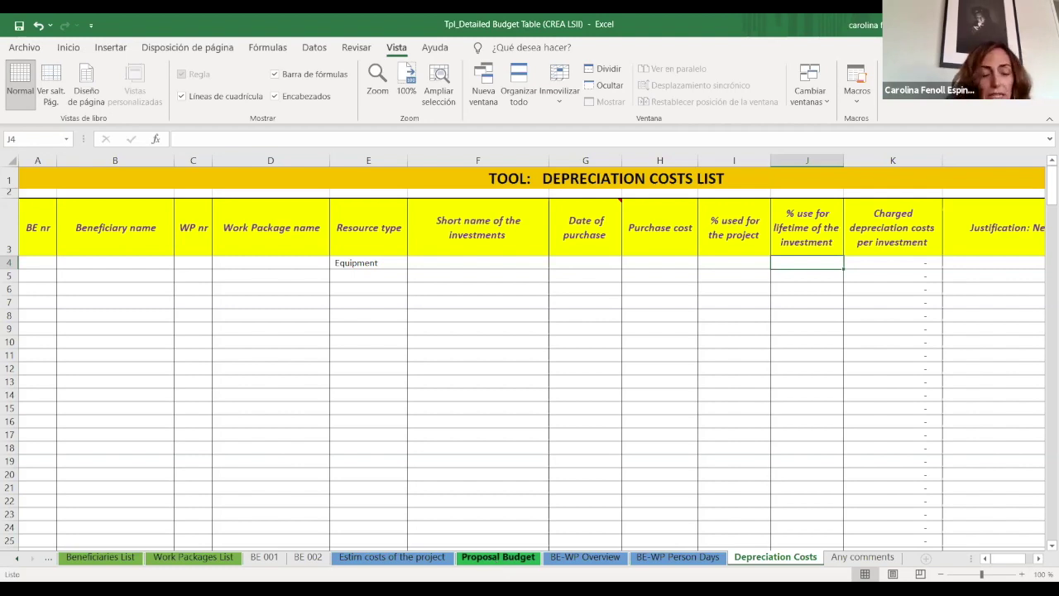
Review the direct personnel cost categories for the Management work package on the BE 001 sheet, from employees to volunteers
click(264, 556)
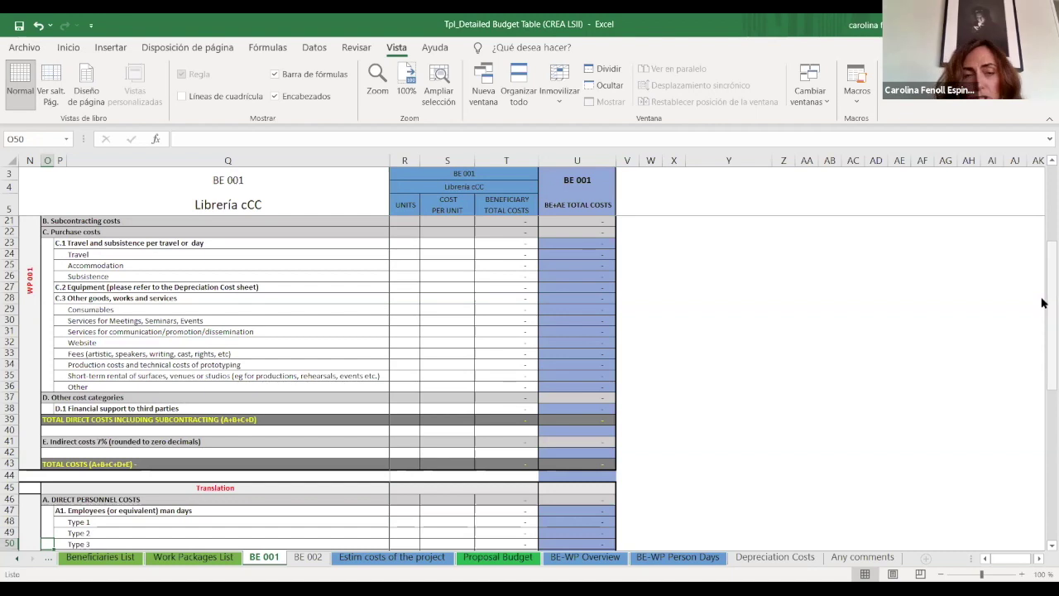
drag(1042, 303, 1039, 229)
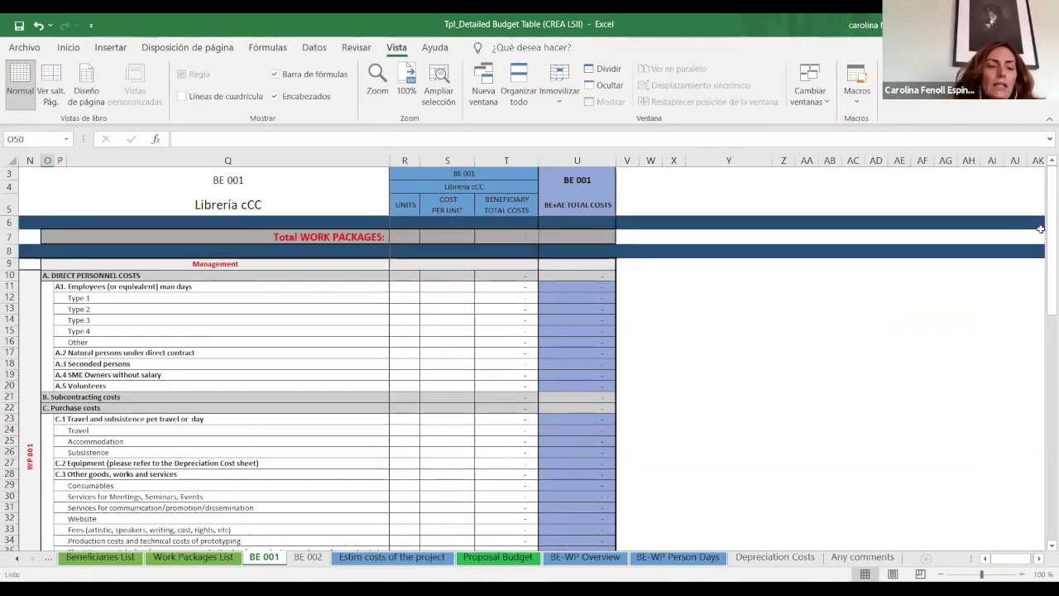
click(207, 274)
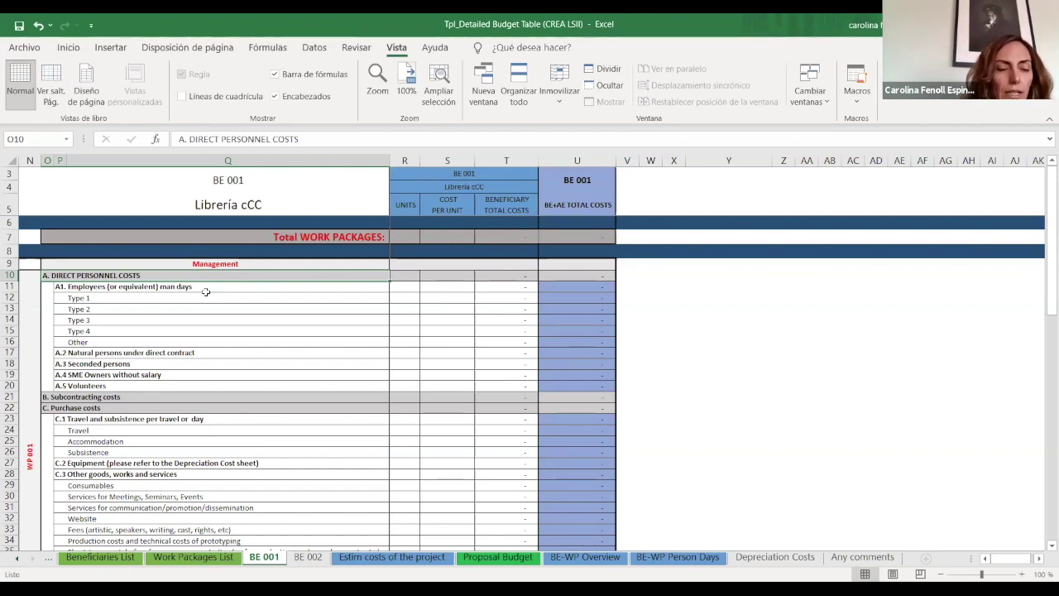
click(96, 374)
click(91, 363)
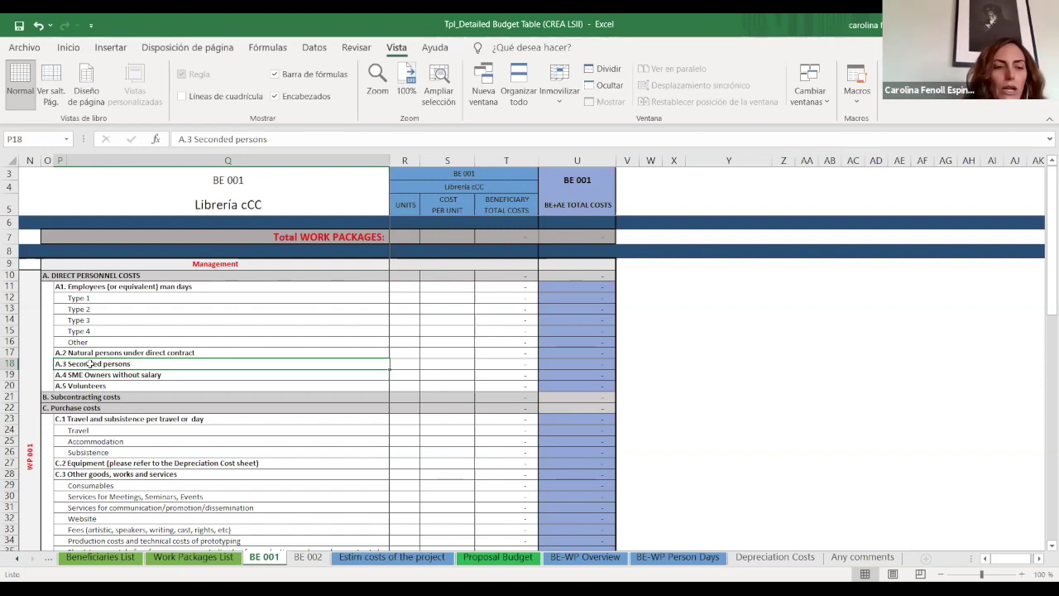
click(92, 374)
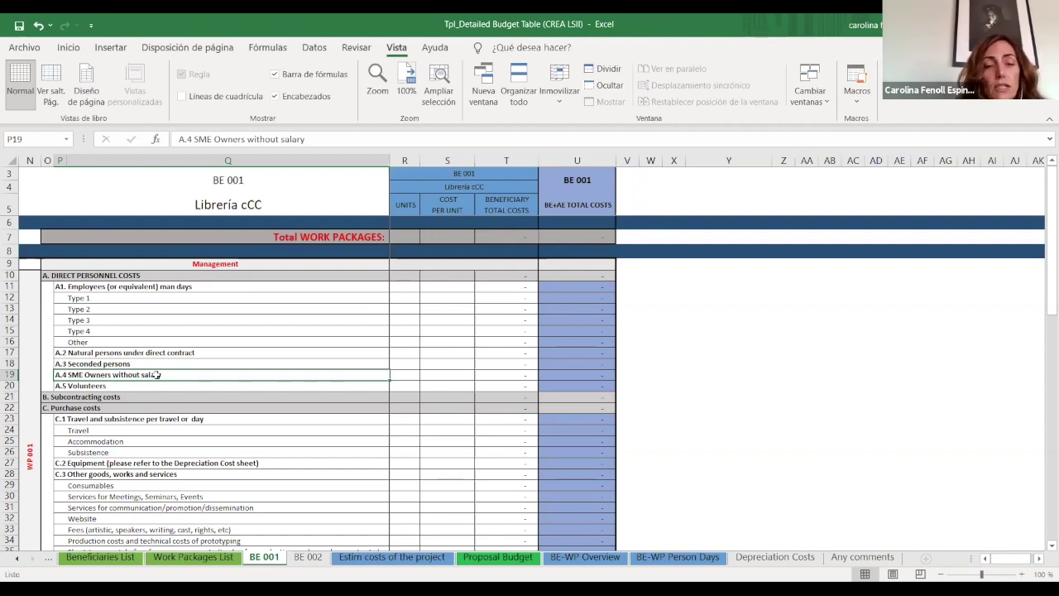
click(166, 386)
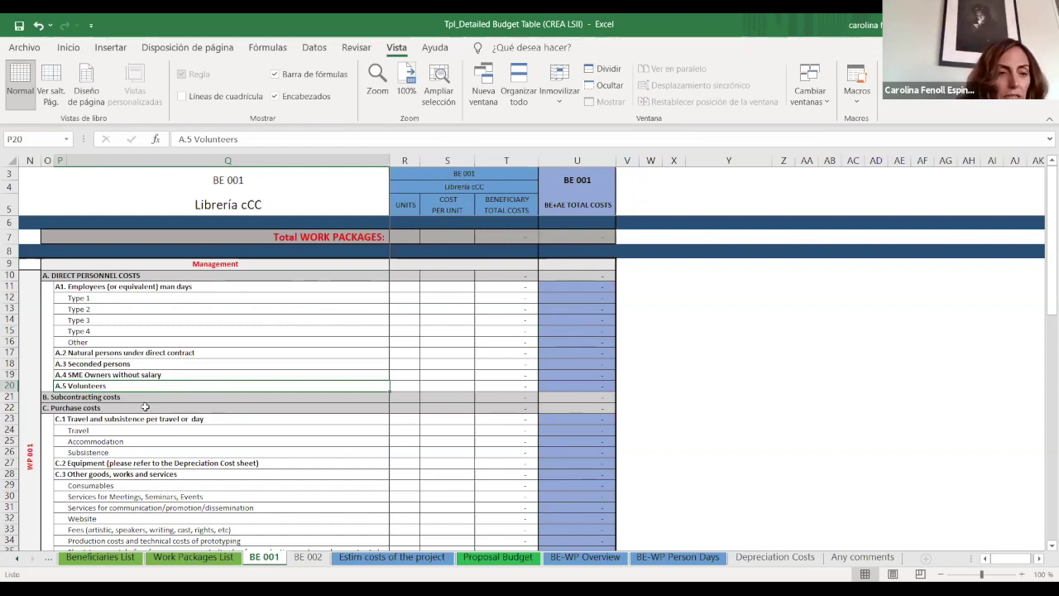
Check the units and cost per unit cells of Management's subcontracting costs on the BE 001 sheet
click(130, 399)
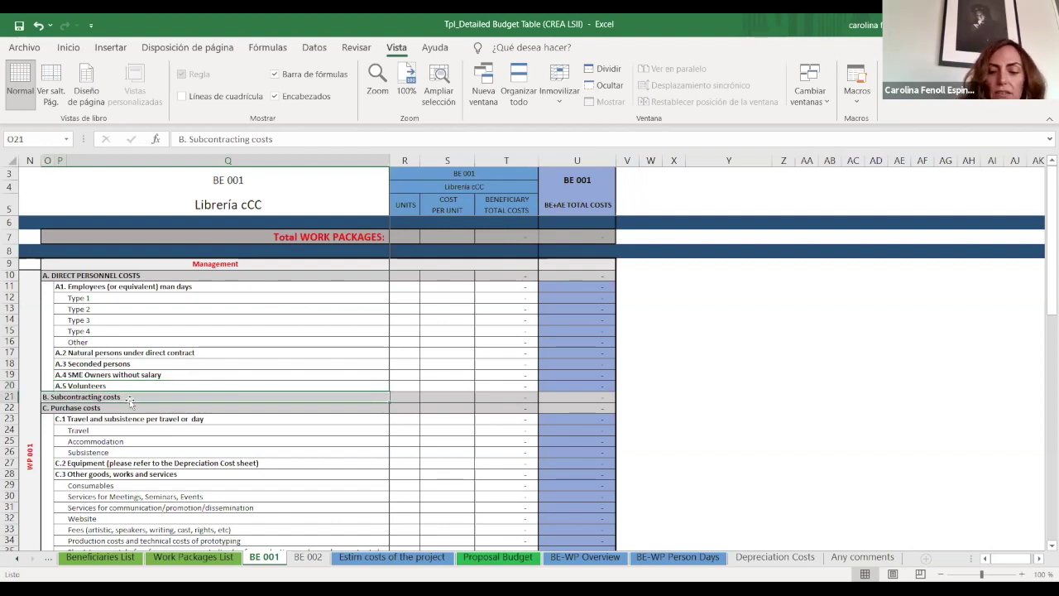
key(Right)
key(Right)
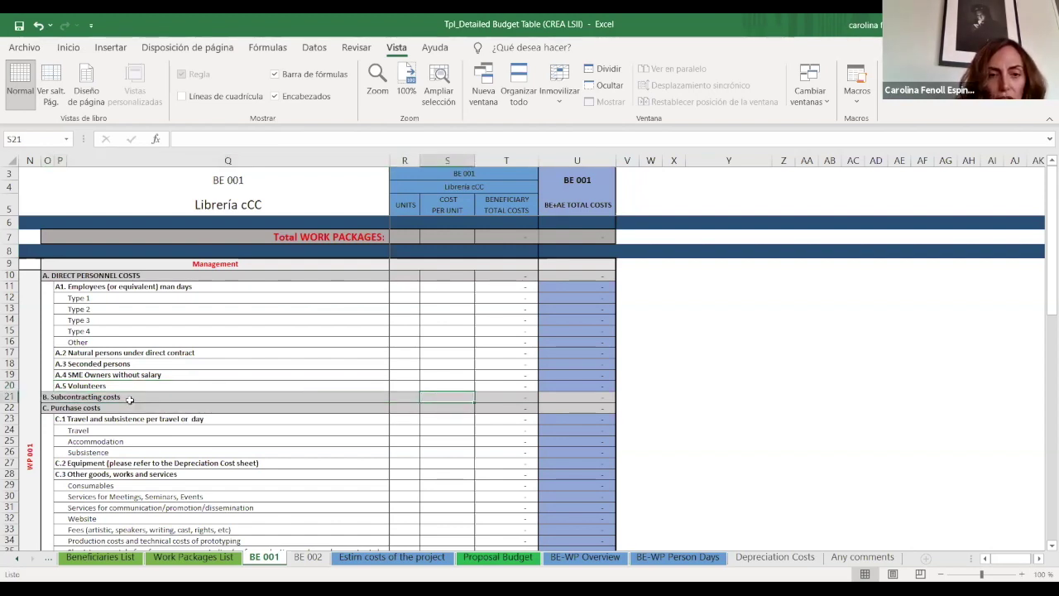
key(Left)
key(Left)
key(Right)
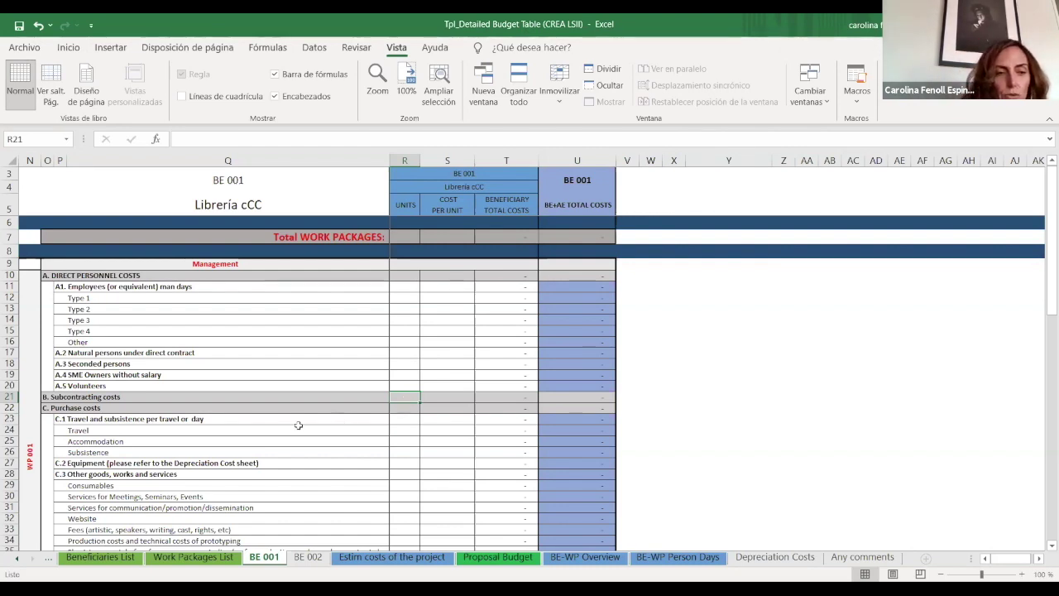
Review Management's equipment, website, fees, third-party support and indirect cost lines on the BE 001 sheet
click(1043, 545)
drag(1043, 546, 1043, 547)
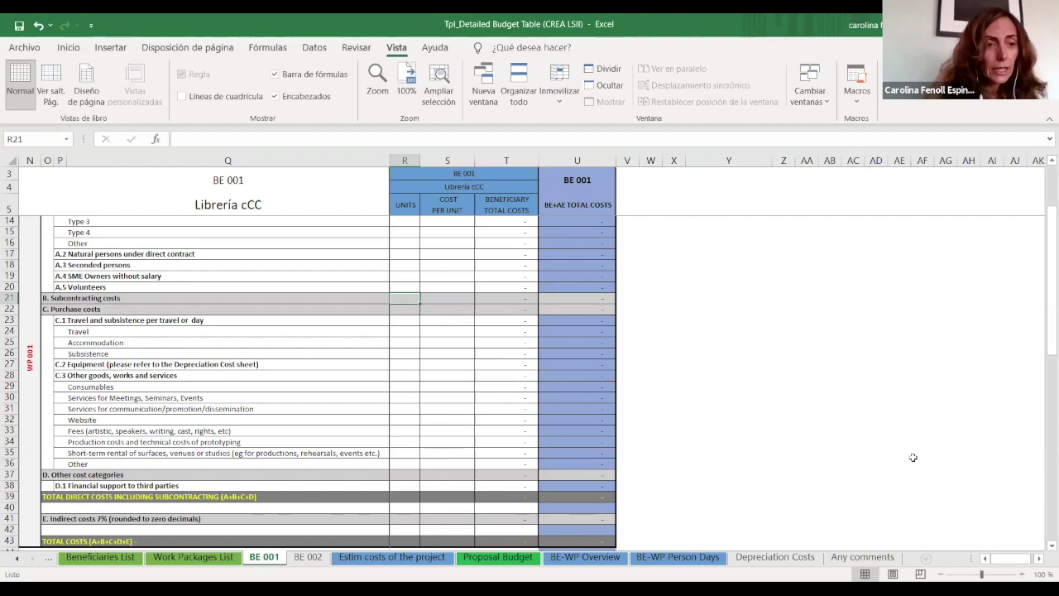
click(213, 365)
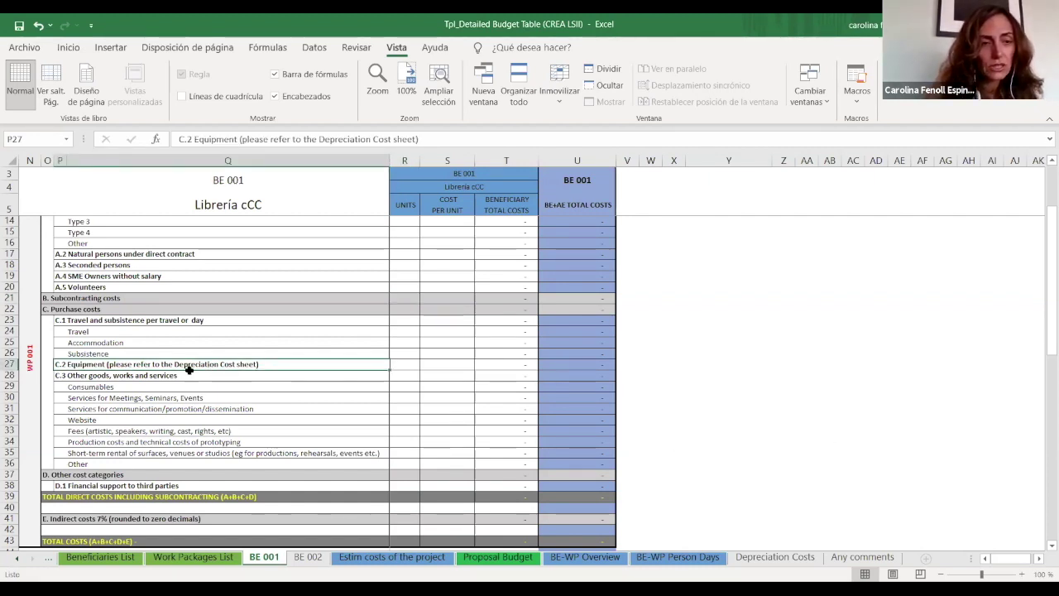
click(106, 422)
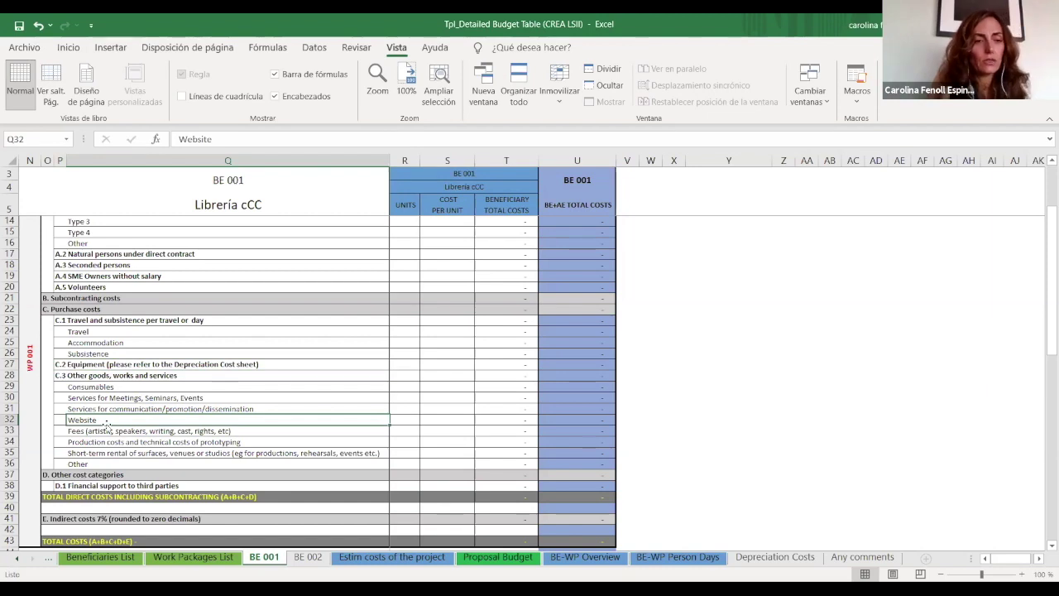
click(112, 434)
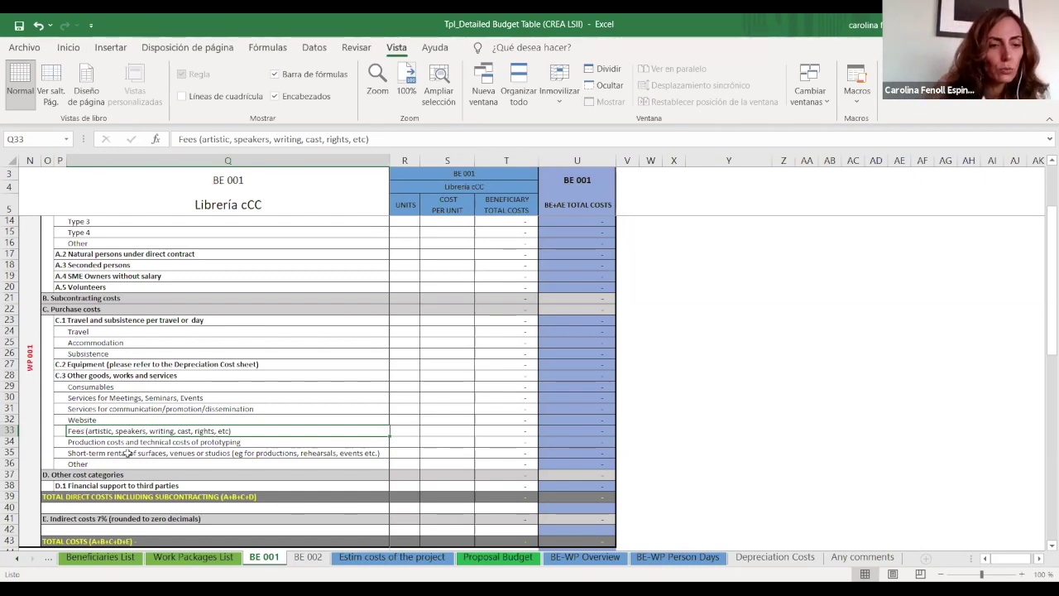
click(126, 486)
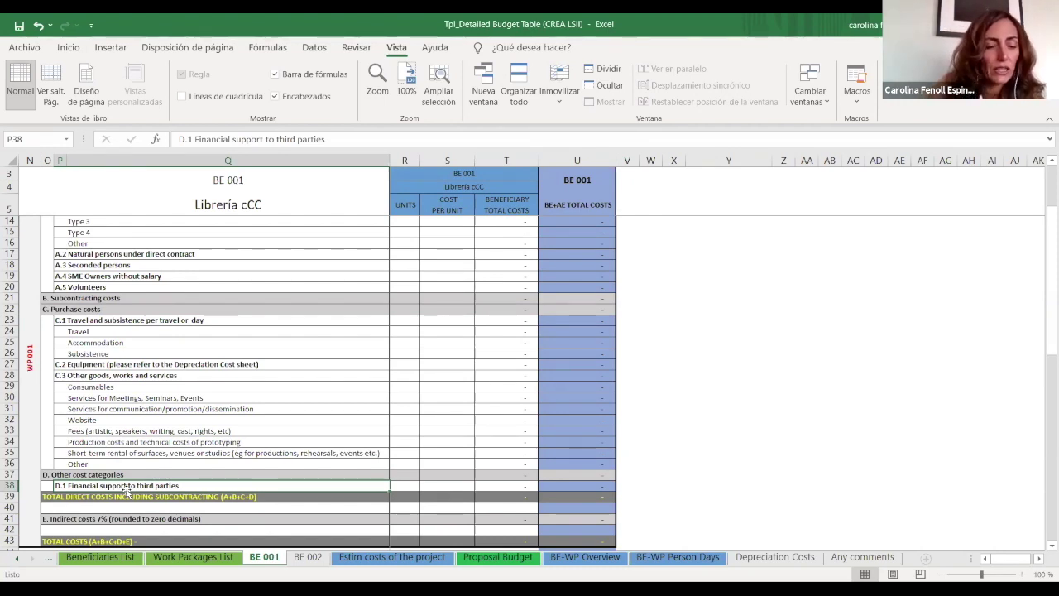
click(106, 519)
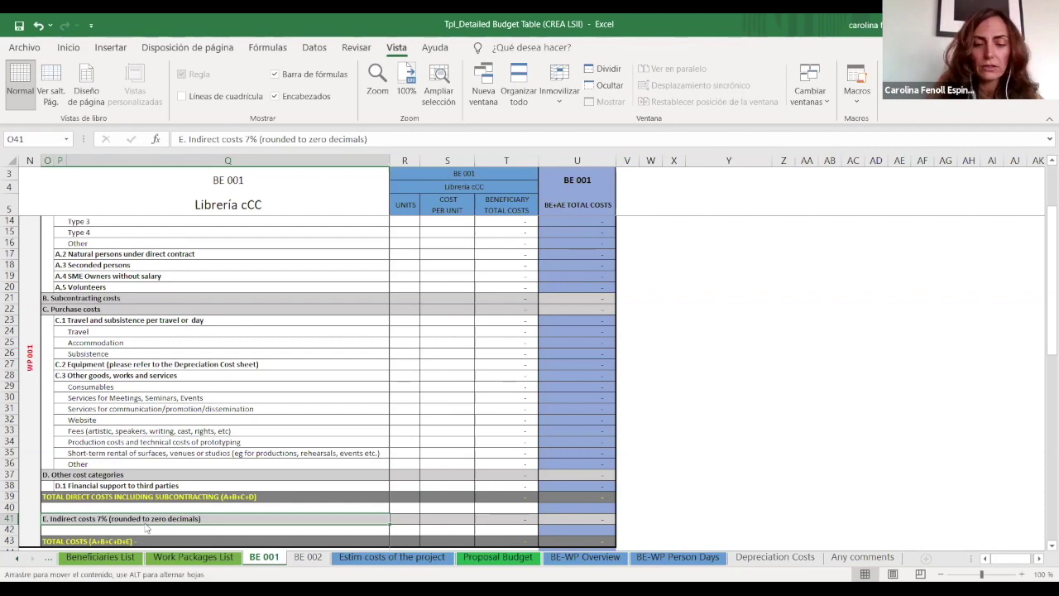
Examine the Translation work package's cost categories on the BE 001 sheet down to its total costs
key(Down)
key(Down)
key(Down)
key(Down)
key(Down)
key(Down)
key(Down)
key(Down)
key(Down)
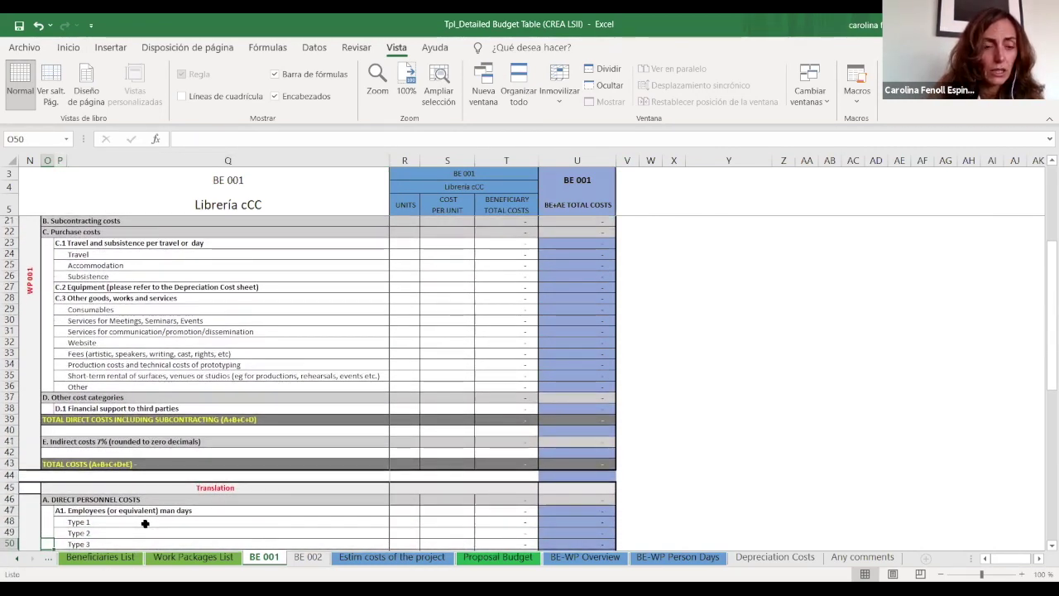
key(Down)
key(Down)
key(Down)
key(Down)
key(Down)
key(Down)
key(Down)
key(Down)
key(Down)
key(Down)
key(Down)
key(Down)
key(Down)
key(Down)
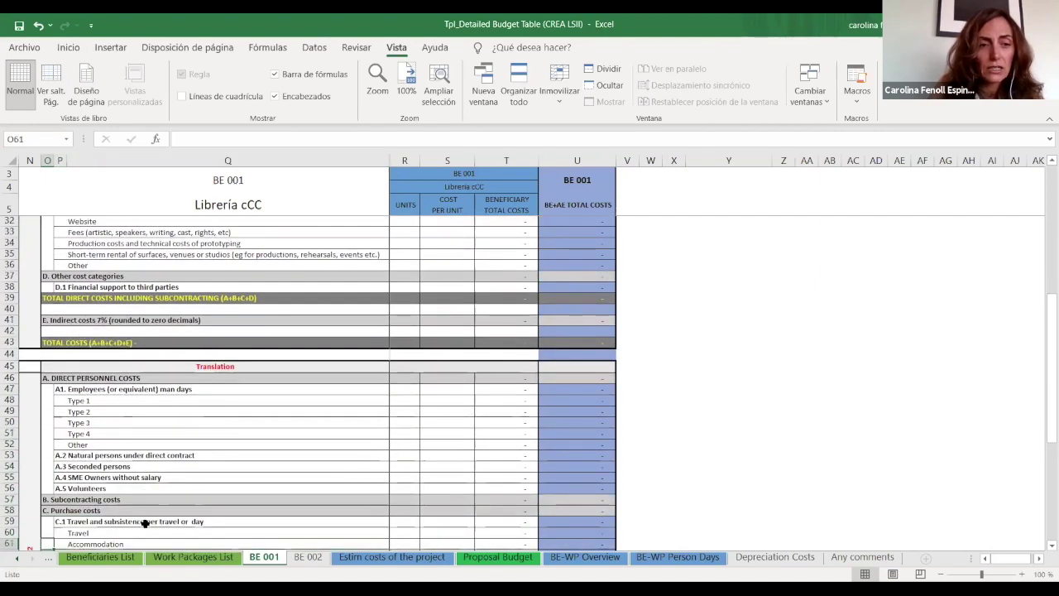
key(Down)
key(Down)
key(Down)
key(Down)
key(Down)
key(Down)
key(Down)
key(Down)
key(Down)
key(Down)
key(Down)
key(Down)
key(Down)
key(Down)
key(Down)
key(Down)
key(Down)
key(Down)
key(Down)
key(Down)
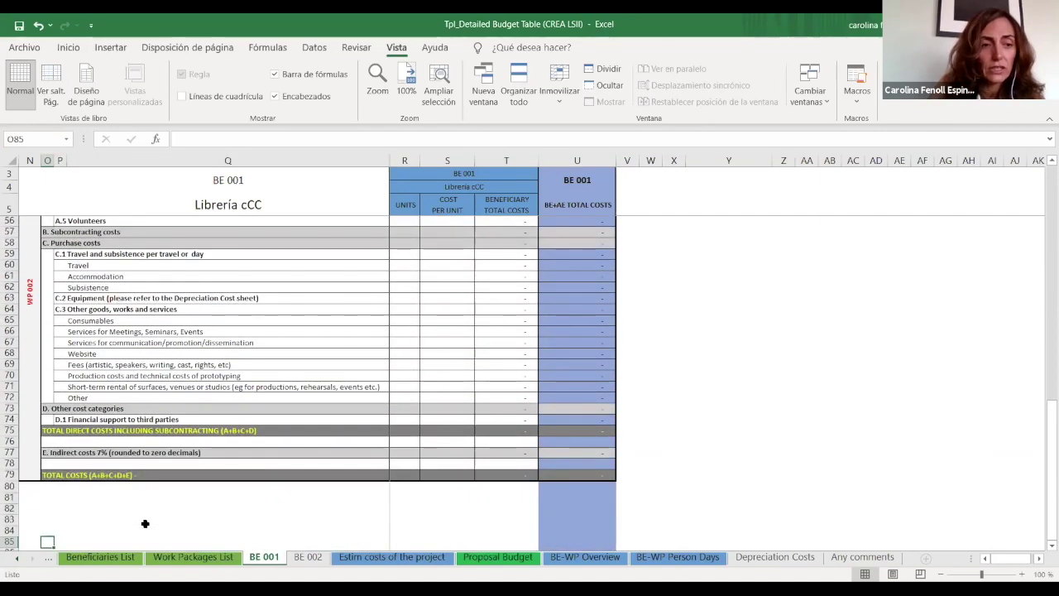
key(Up)
key(Up)
key(Up)
key(Up)
key(Up)
key(Up)
key(Up)
key(Up)
key(Up)
key(Up)
key(Up)
key(Up)
key(Up)
key(Up)
key(Up)
key(Up)
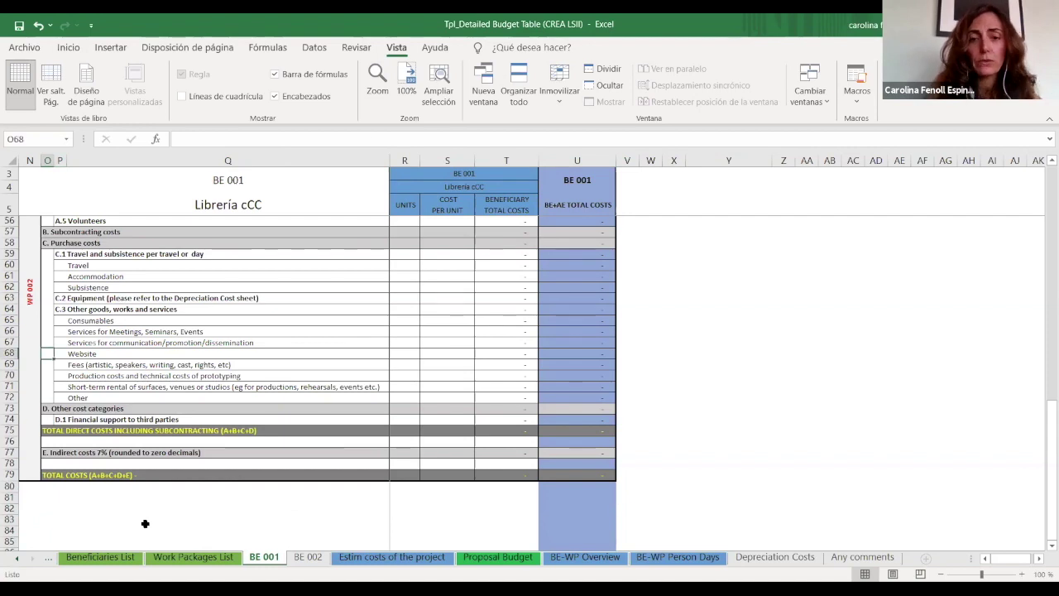